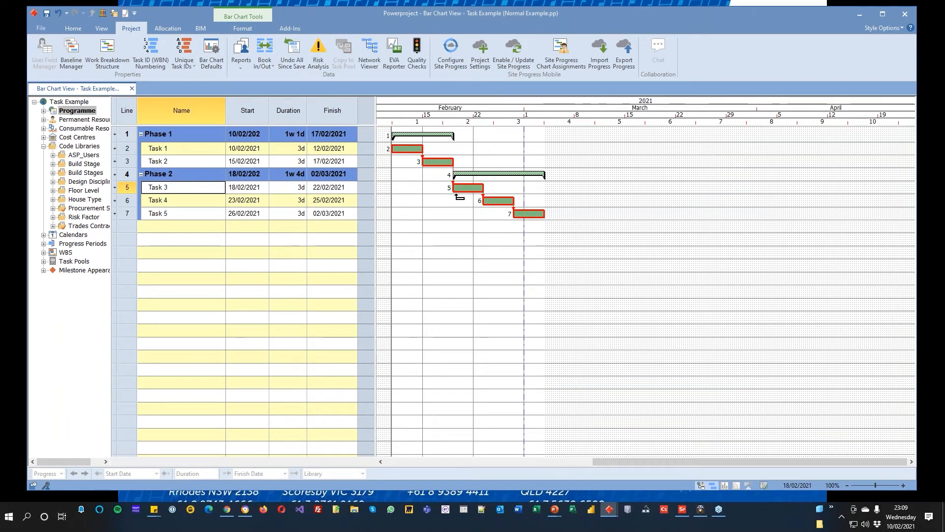
Step: Review the Site Progress Mobile status and jobs, check its user list without changes, and return to the bar chart
click(42, 30)
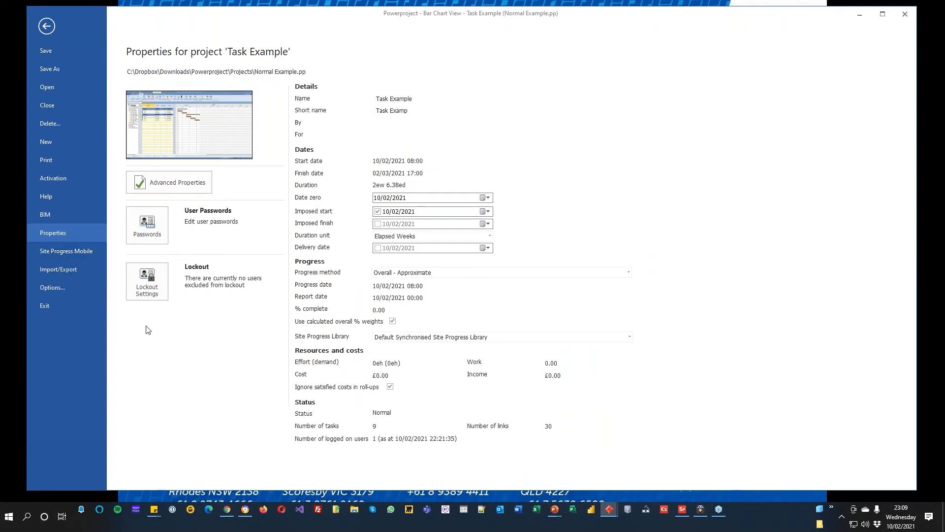
click(71, 253)
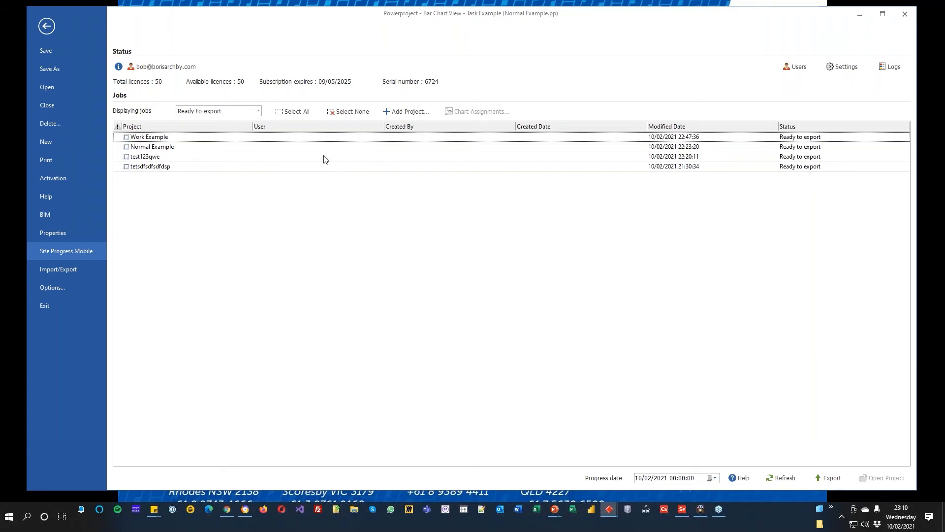
click(804, 69)
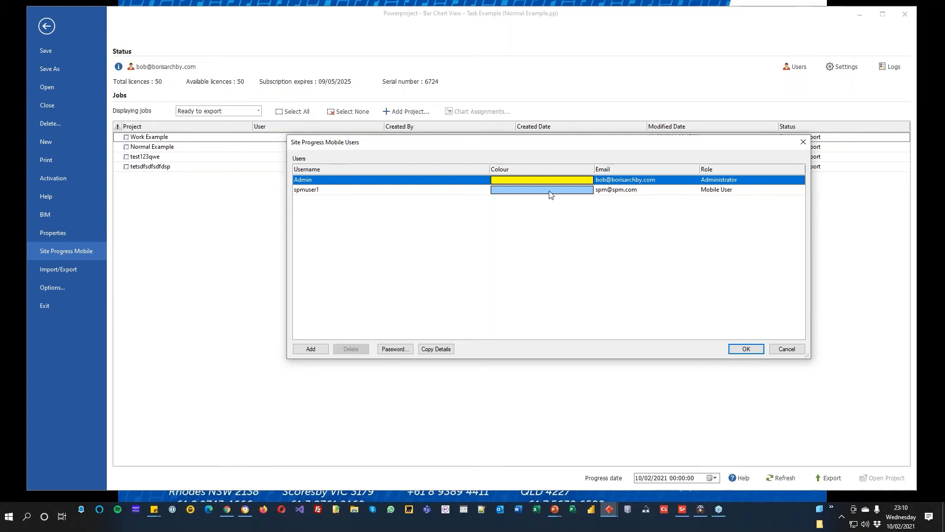
click(786, 349)
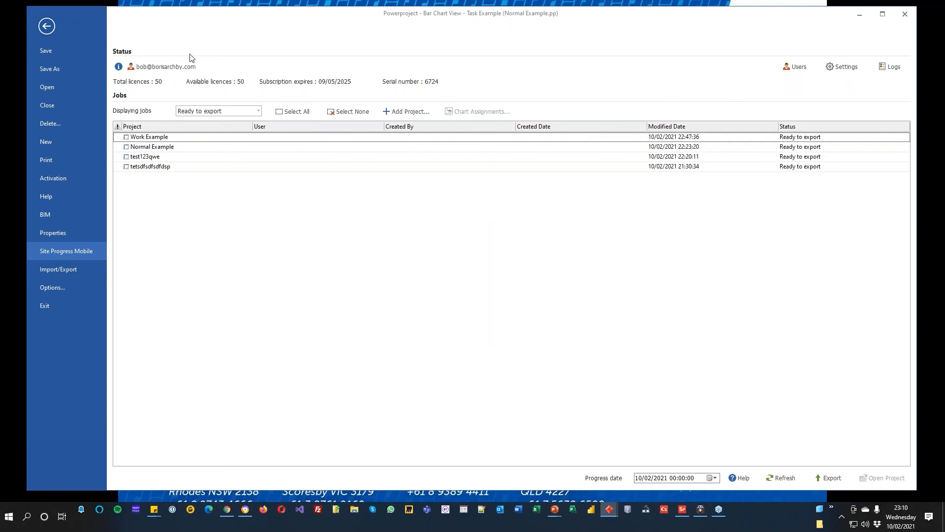
click(47, 26)
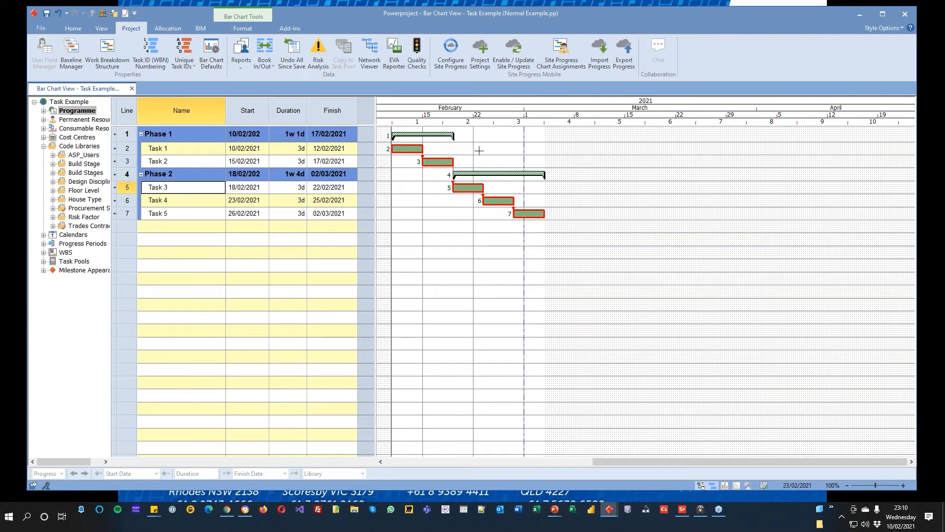
Step: Assign spmuser1 to Phase 2 and to the whole Programme in the Site Progress chart assignments, applying to all descendants
click(562, 59)
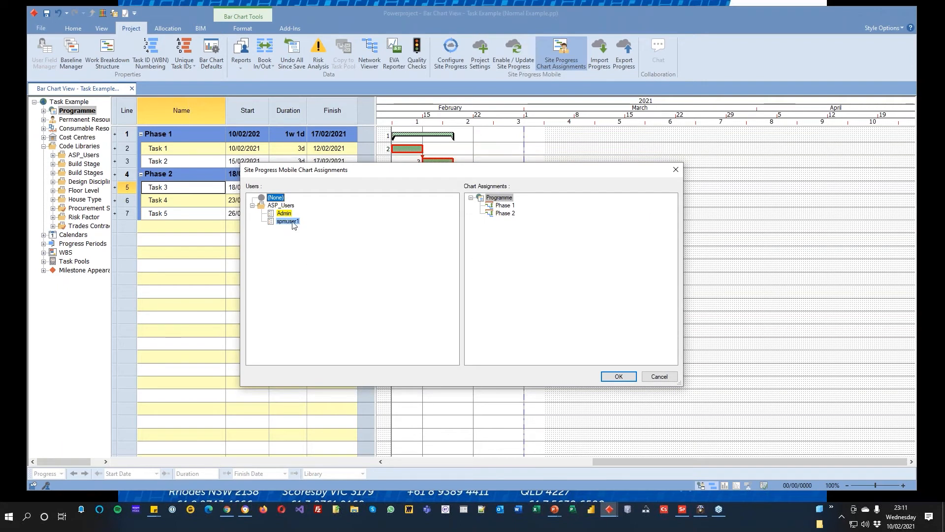
drag(294, 223, 511, 217)
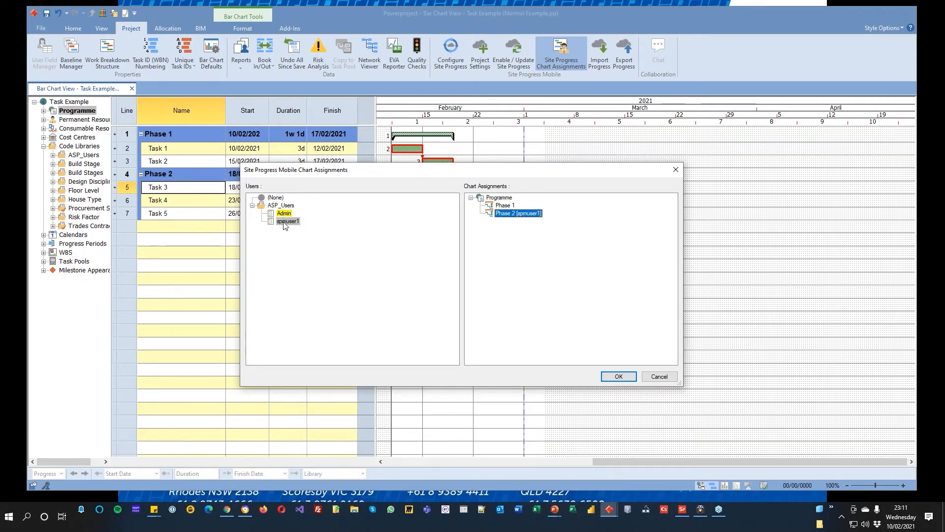
drag(286, 224, 501, 197)
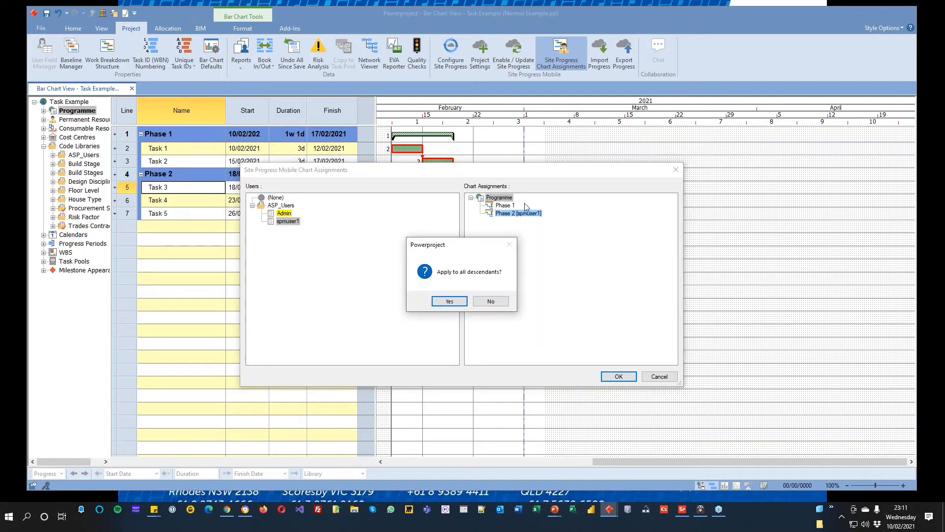
click(448, 300)
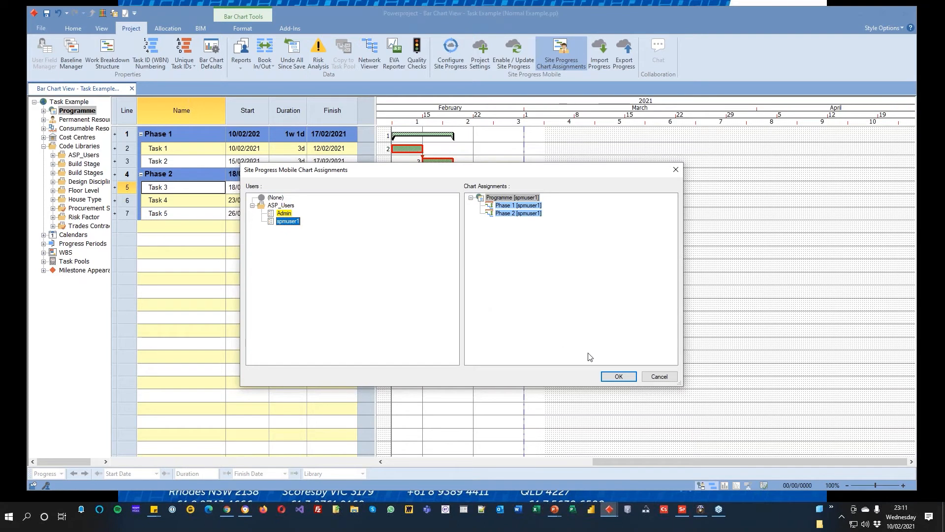
click(618, 376)
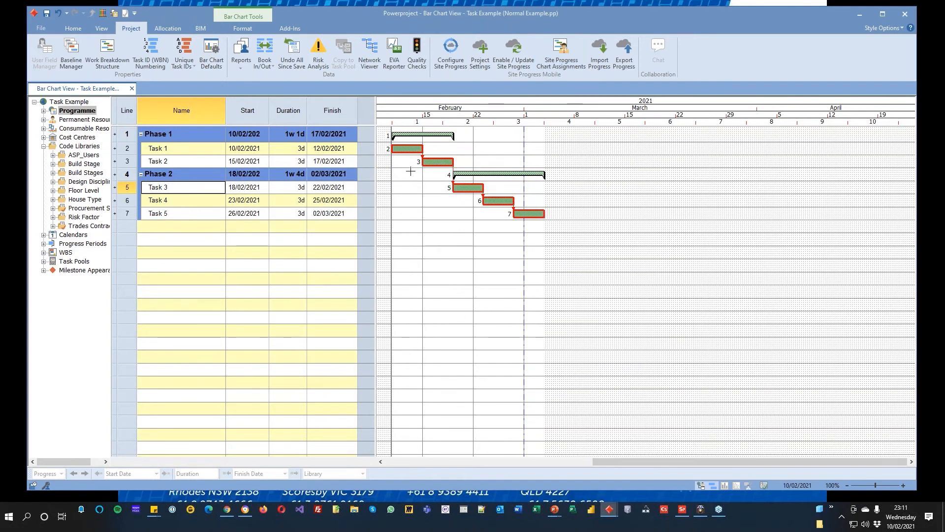
Step: Export progress to the Site Progress user spmuser1 with a progress date of 14/02/2021
click(623, 57)
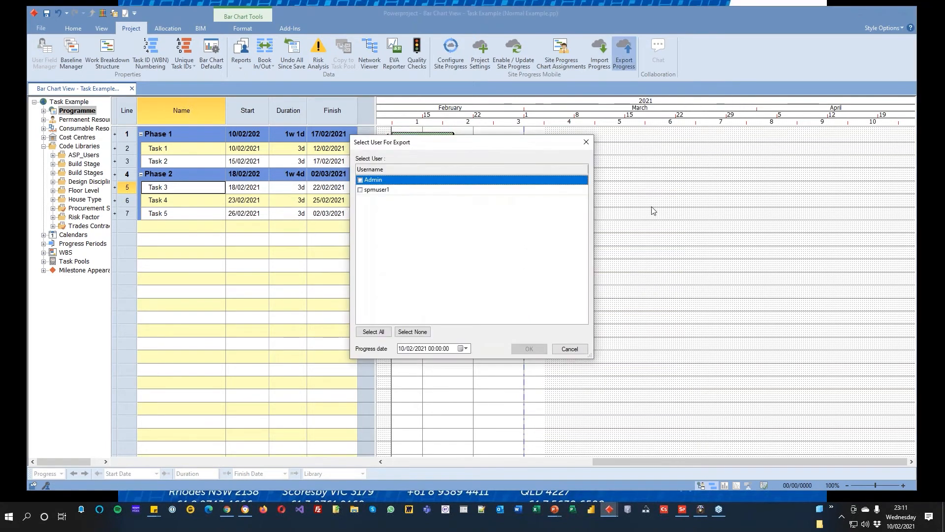
click(374, 191)
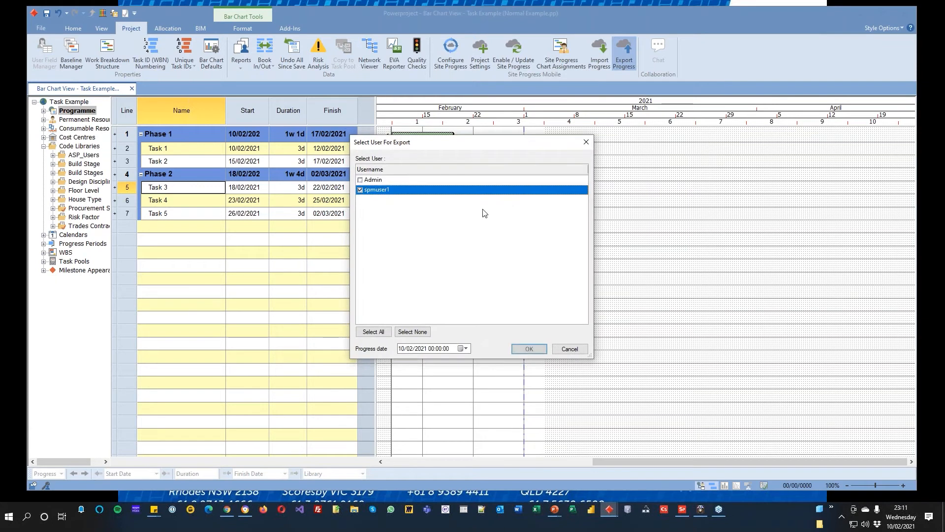
click(466, 349)
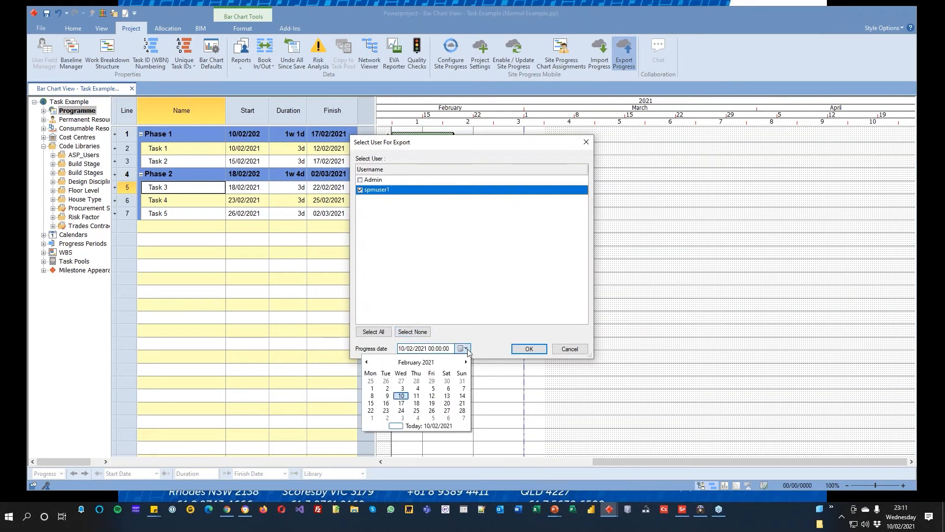
click(464, 397)
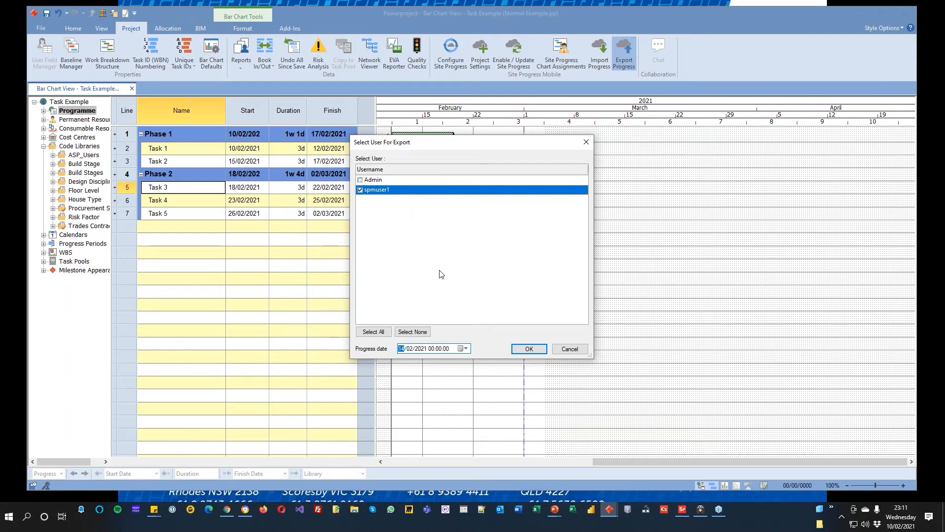
click(526, 349)
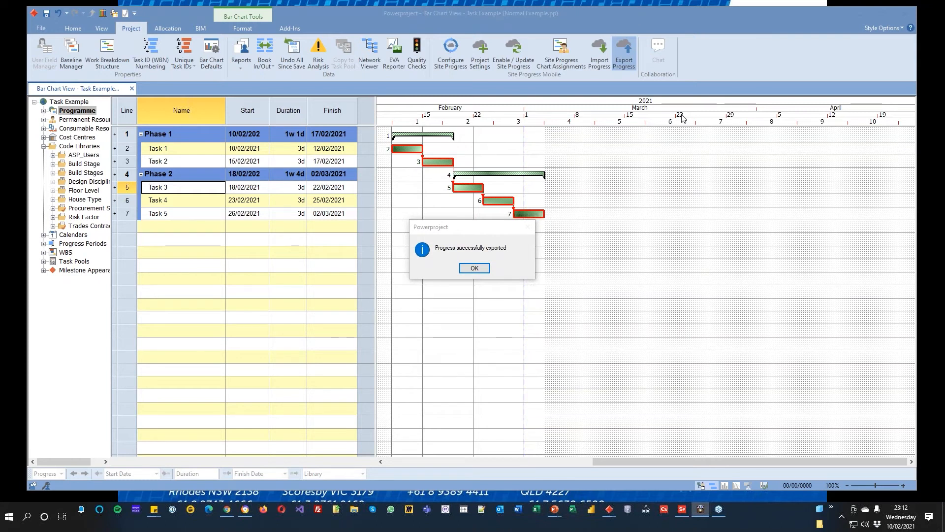
Step: Change the Avast antivirus shields control setting from the Windows notification area
click(843, 517)
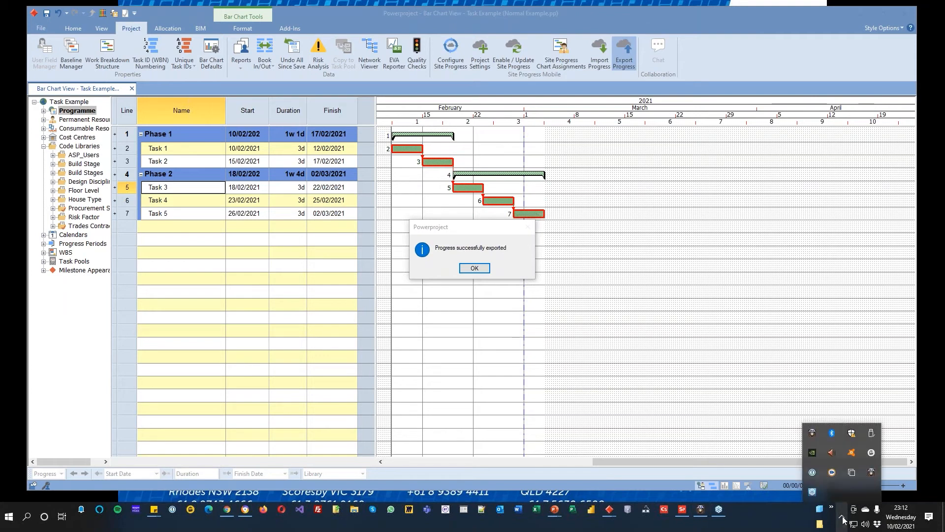
right_click(853, 456)
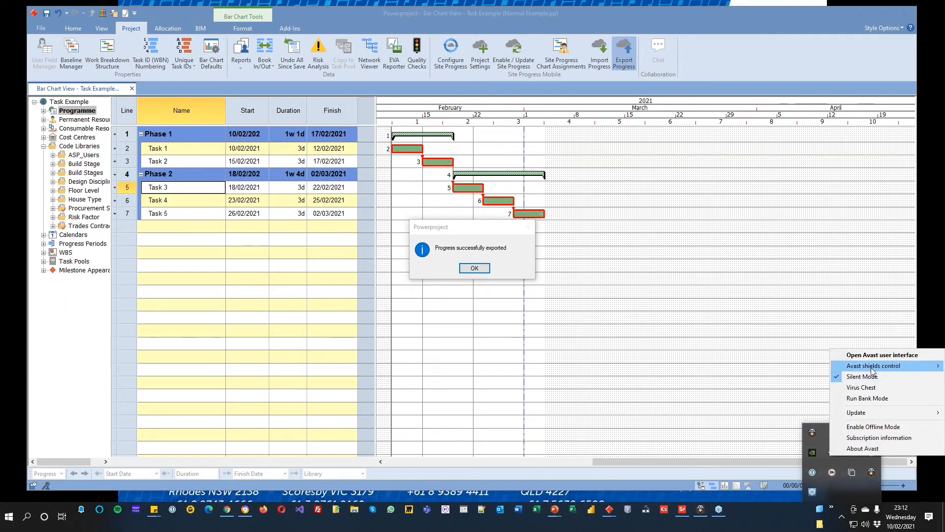
mouse_move(872, 370)
click(739, 390)
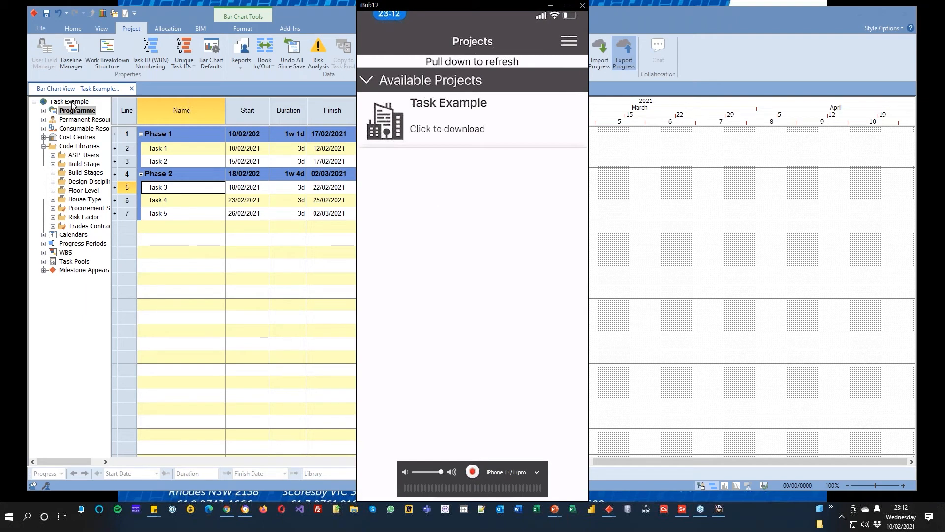
Step: Download the Task Example project in the mirrored phone app and open its task list
click(436, 126)
double_click(431, 114)
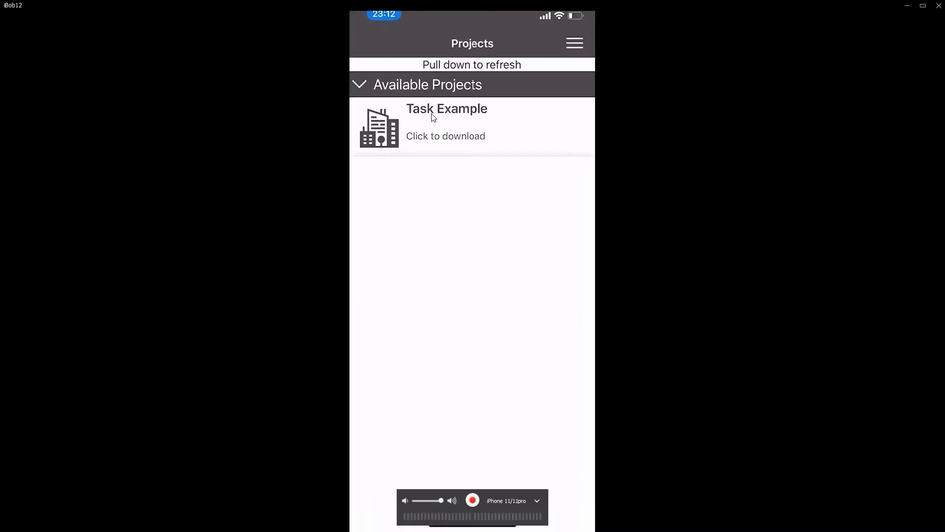
click(436, 112)
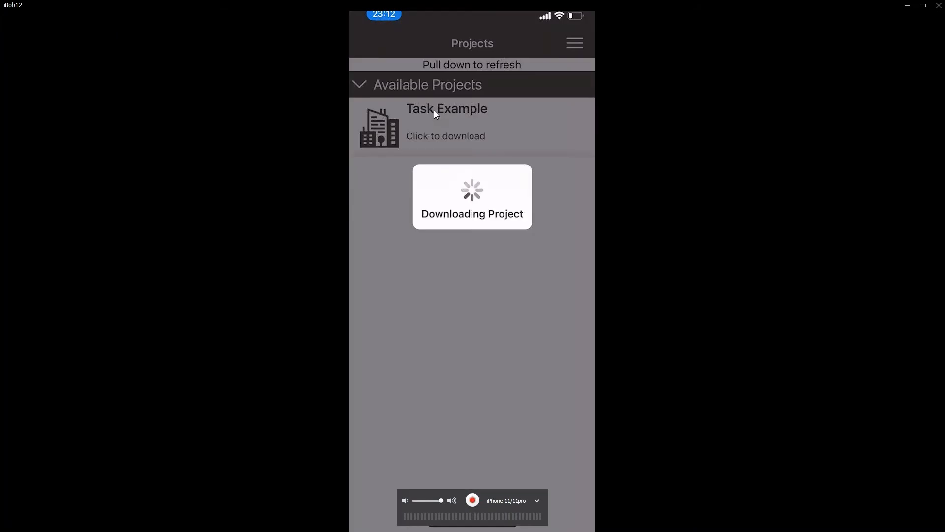
double_click(433, 110)
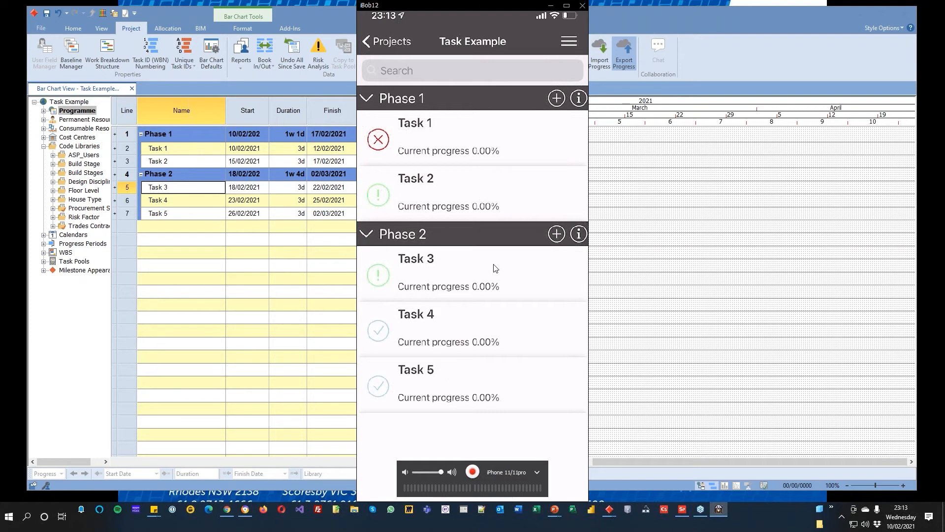
Step: Open Task 1 under Phase 1 in the phone app and examine its current progress, remaining and actual duration fields
drag(487, 267, 489, 269)
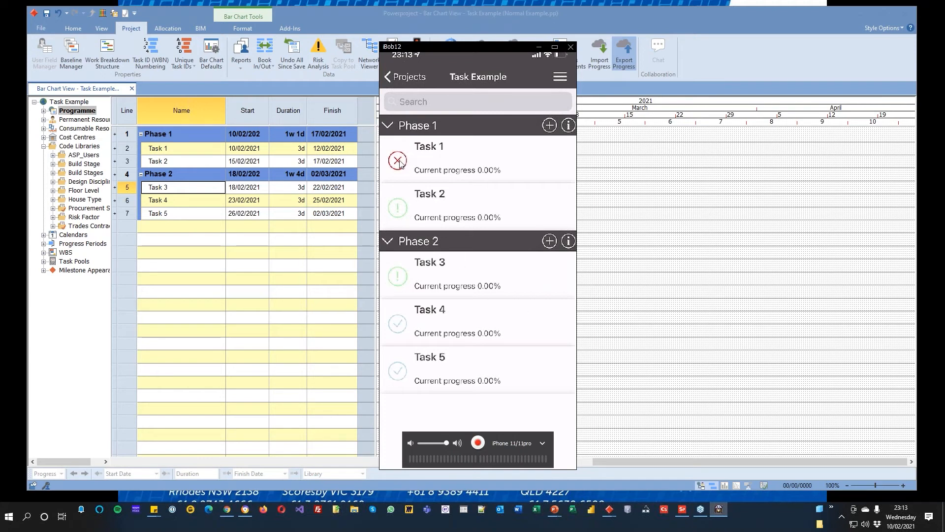
drag(460, 48, 431, 50)
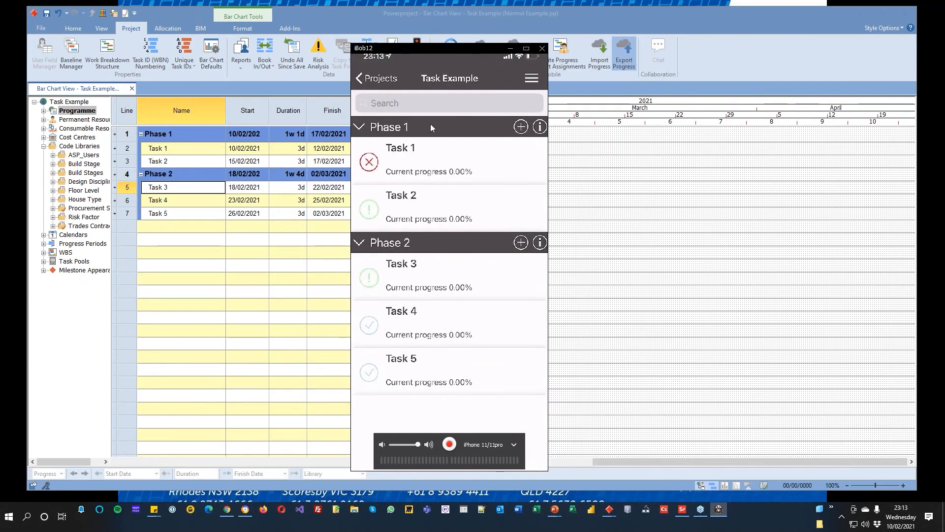
click(419, 174)
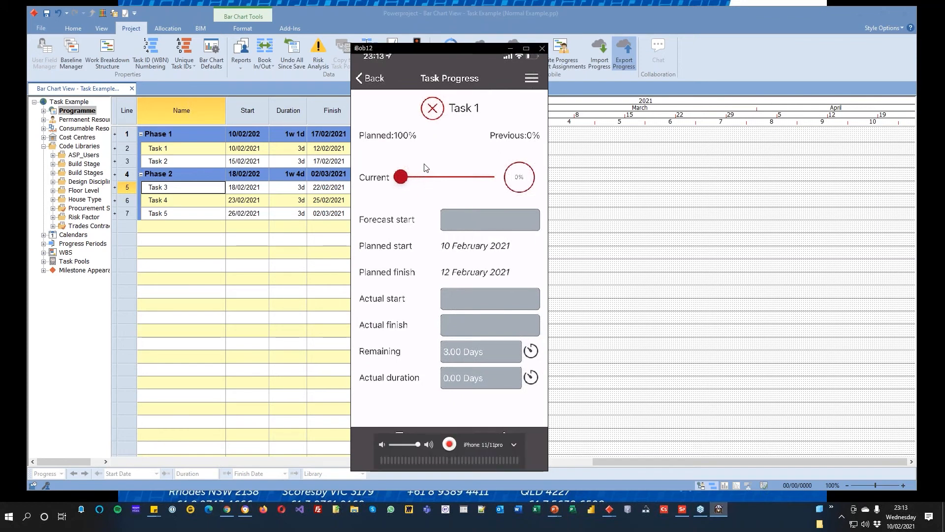
drag(401, 182, 419, 180)
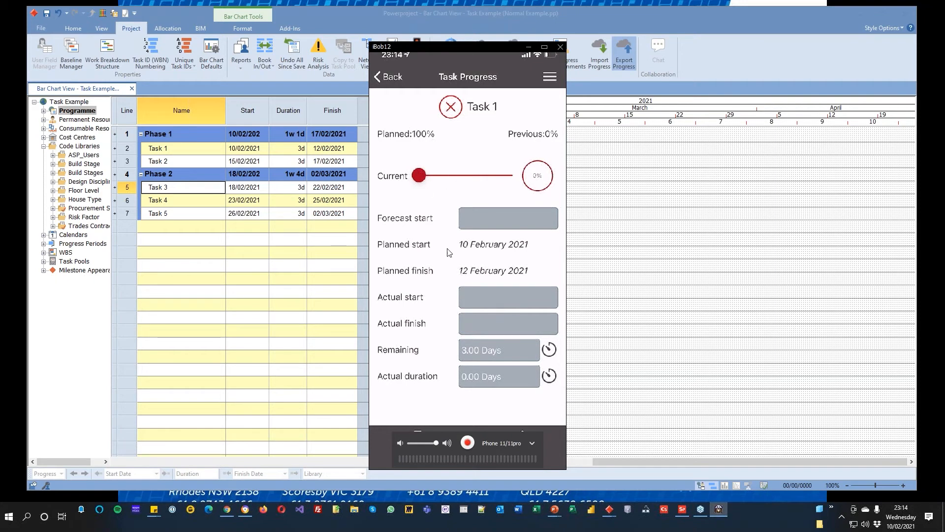
click(496, 353)
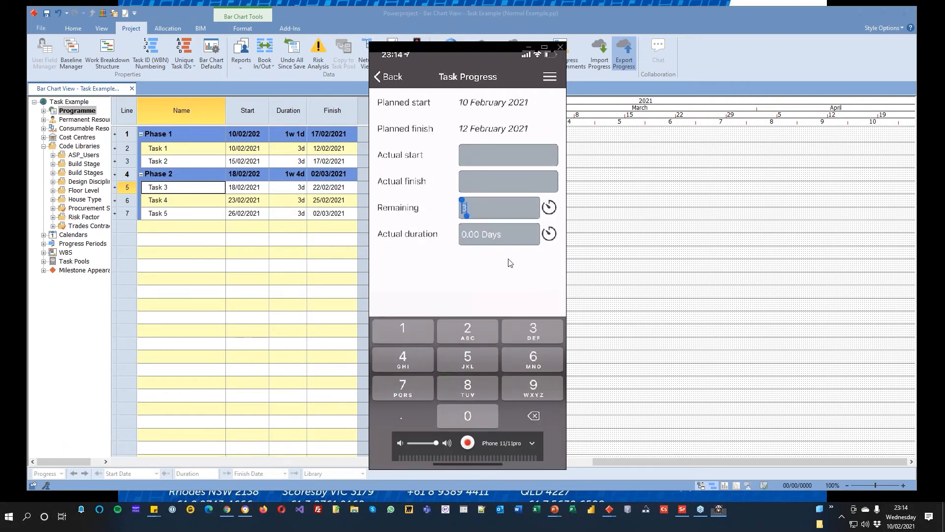
click(550, 208)
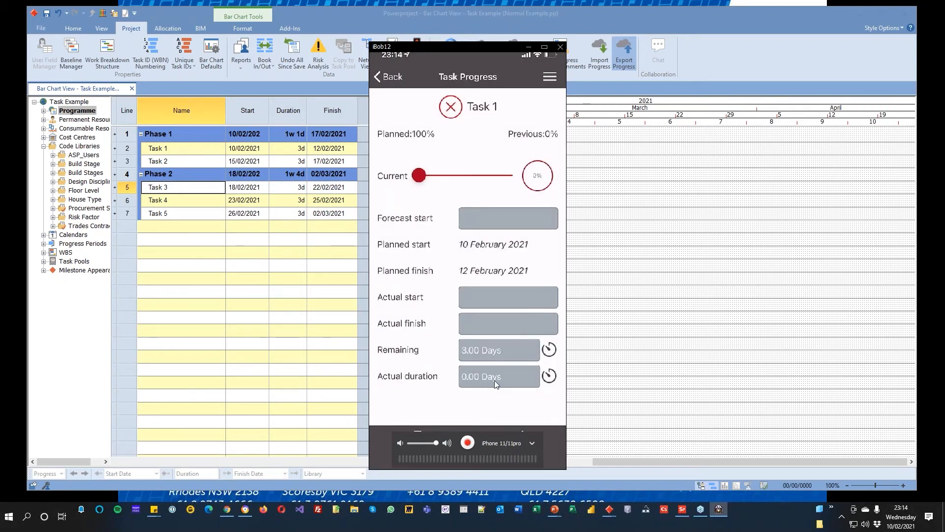
click(535, 379)
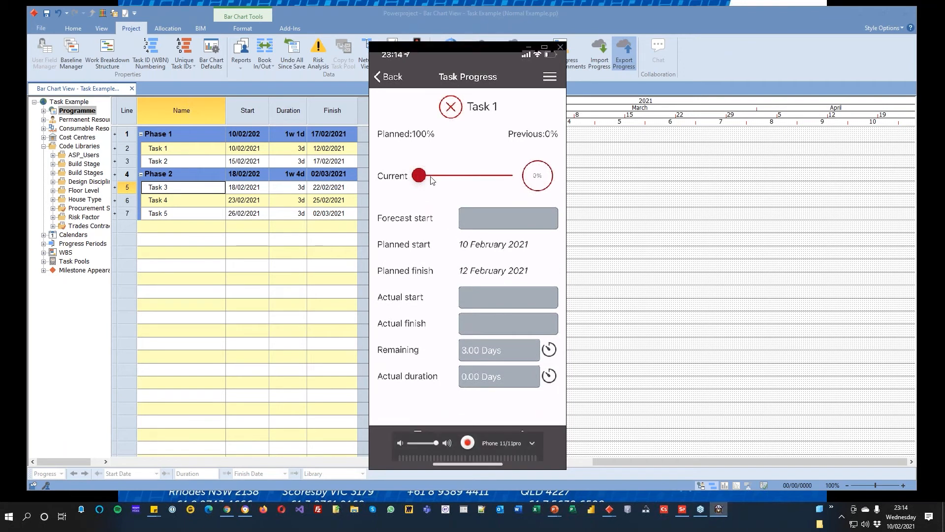
Step: Take a photo for Task 1 in the phone app and mark it up with red freehand strokes and an arrow
drag(419, 178, 456, 180)
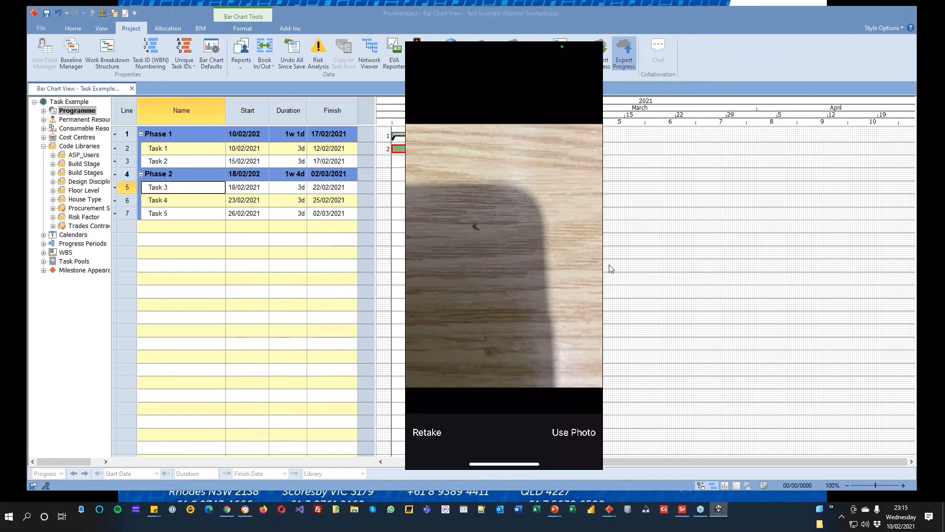
mouse_move(464, 420)
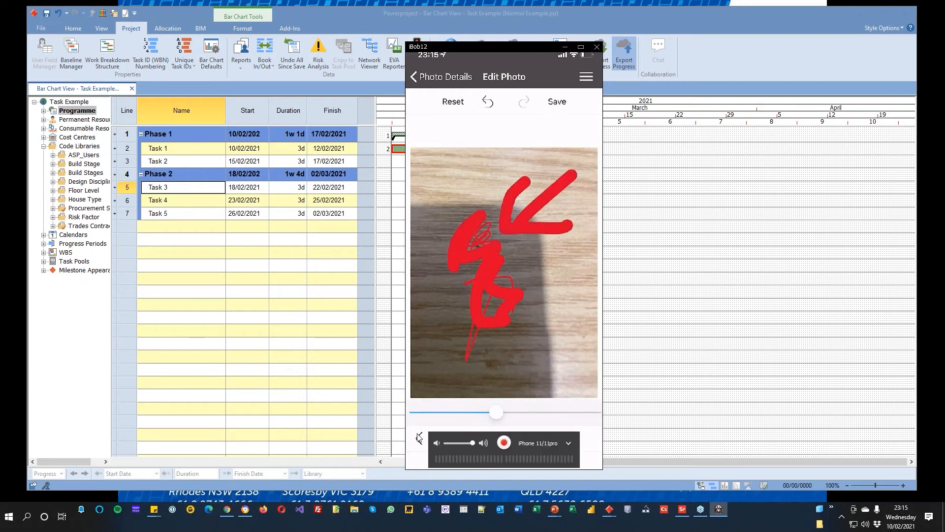
click(579, 36)
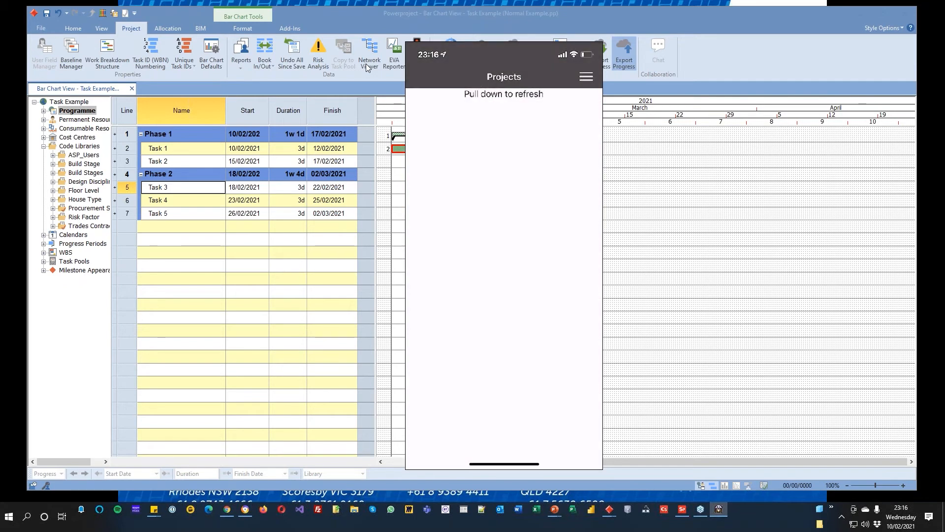
Step: Dismiss the export message in Powerproject and close the phone mirroring window
mouse_move(513, 69)
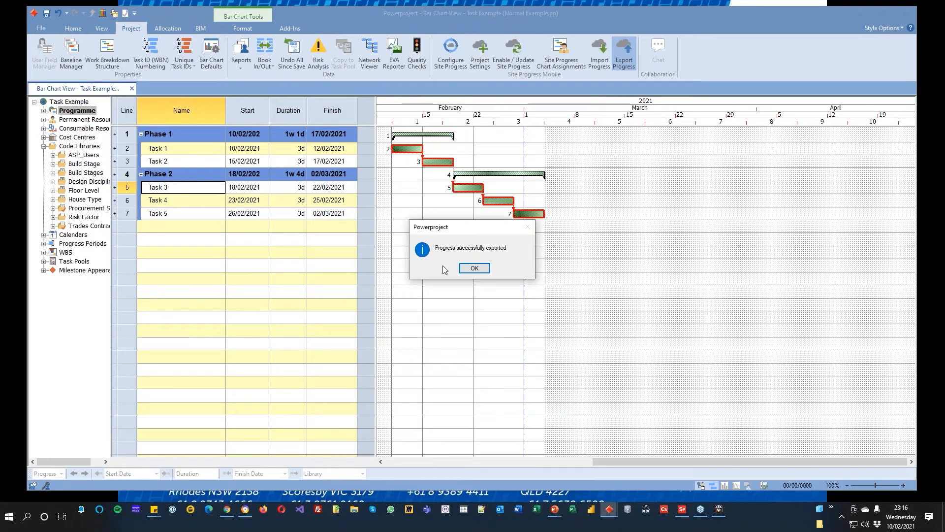
click(475, 269)
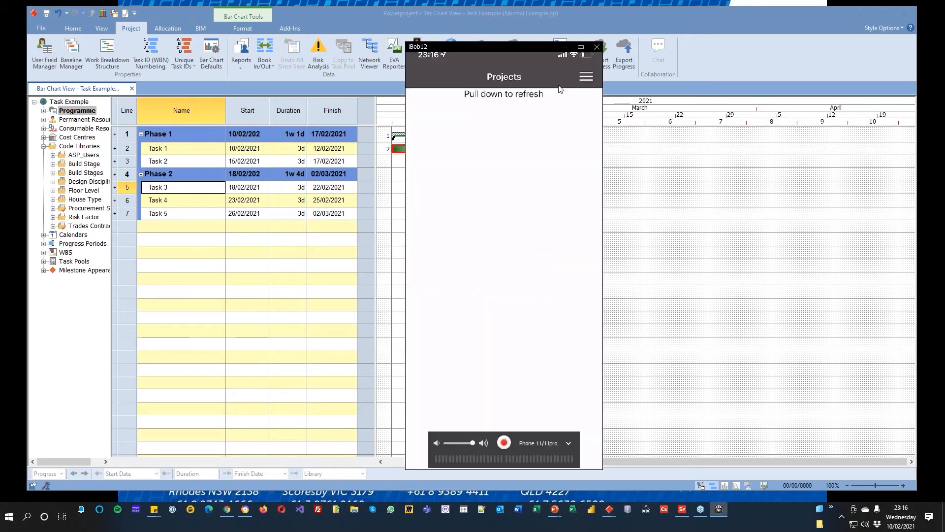
click(597, 48)
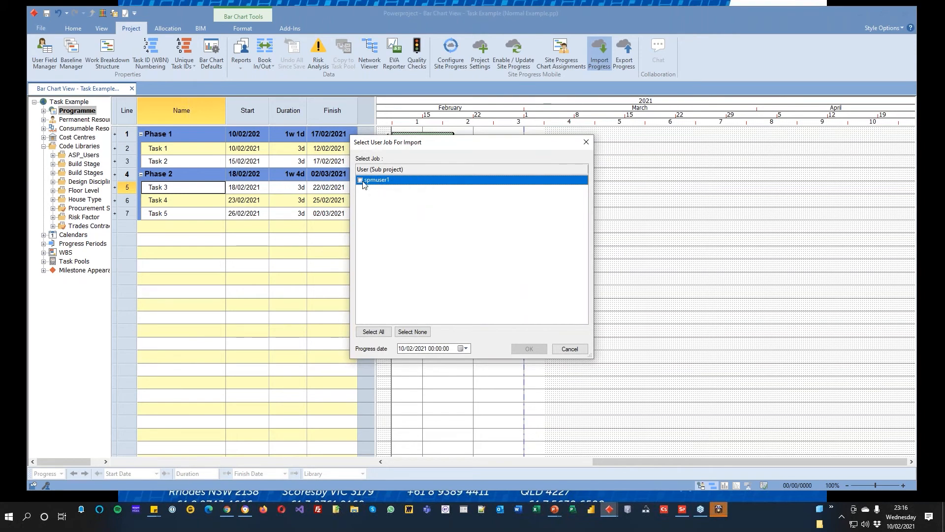
Step: Import the site progress from the spmuser1 job with the progress date set to 14/02/2021
click(466, 348)
click(462, 396)
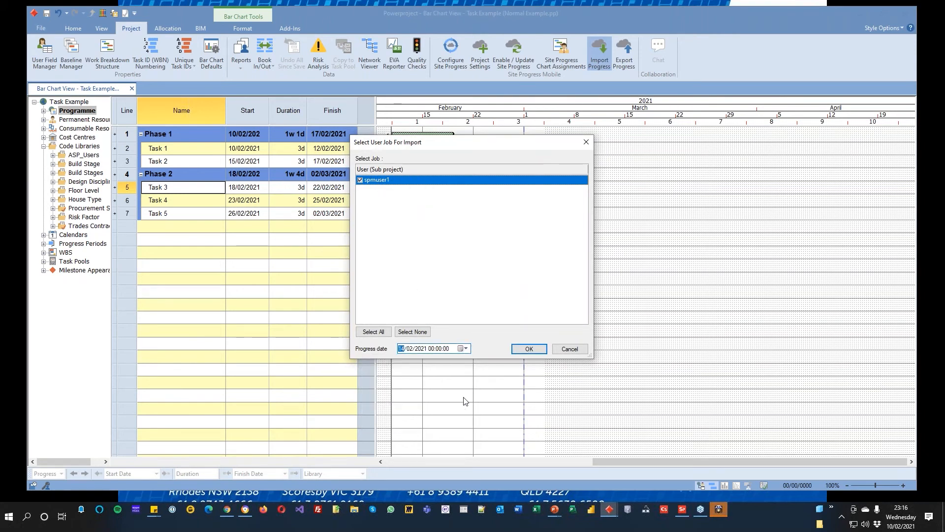
click(528, 349)
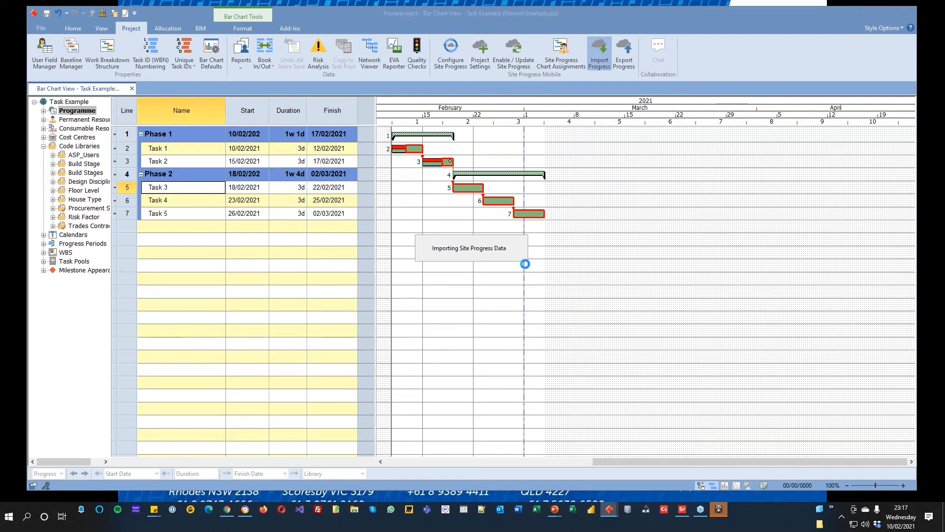
click(475, 268)
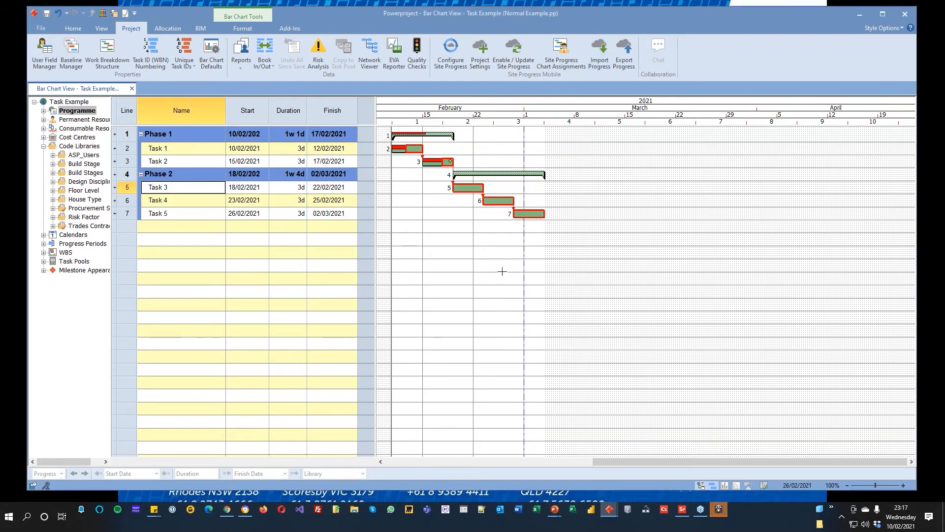
Step: Examine the actual dates and the progress figures for the completed portion of Task 2
mouse_move(423, 163)
right_click(437, 163)
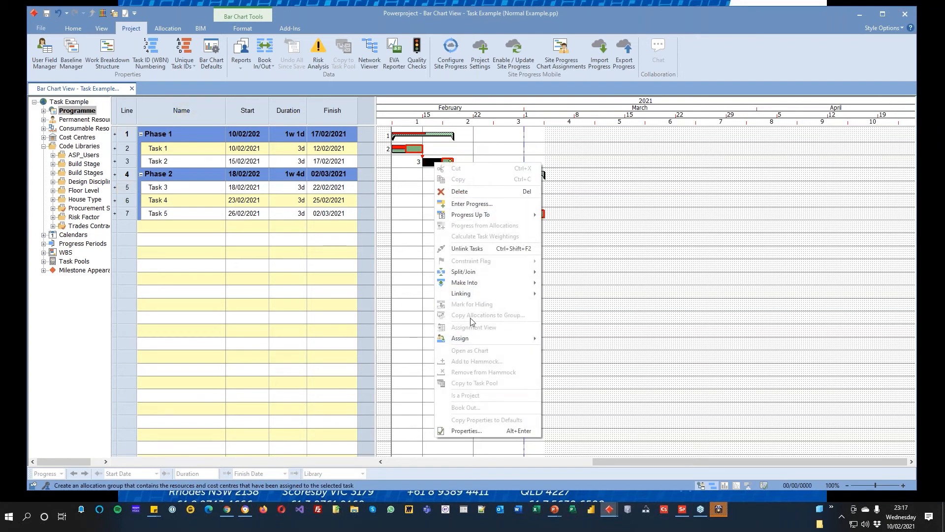
click(466, 432)
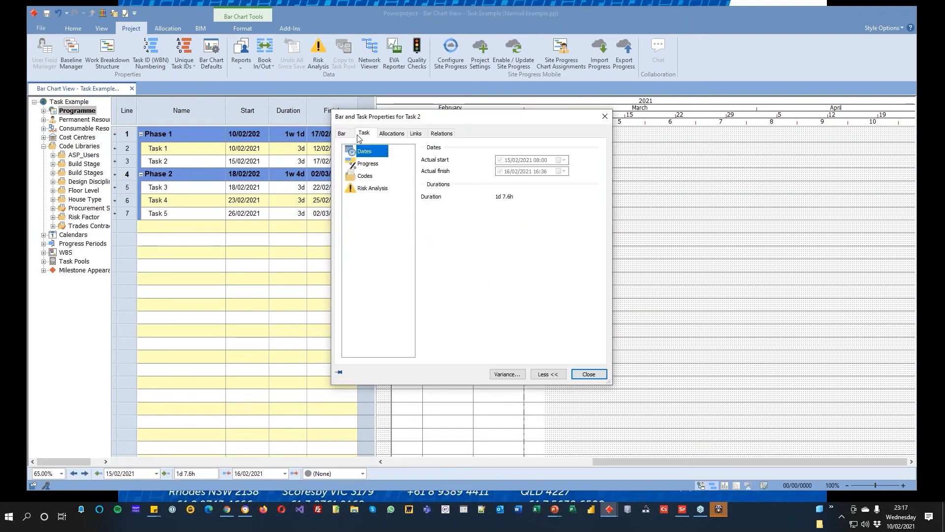
click(361, 164)
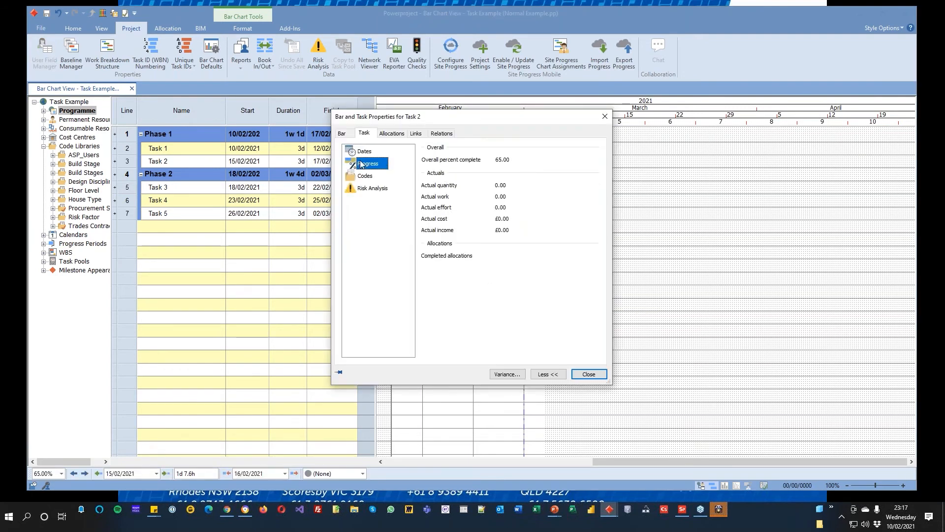
click(342, 133)
click(589, 373)
Step: Reopen the properties of Task 2's completed portion and review the details of its bar
click(443, 189)
double_click(427, 163)
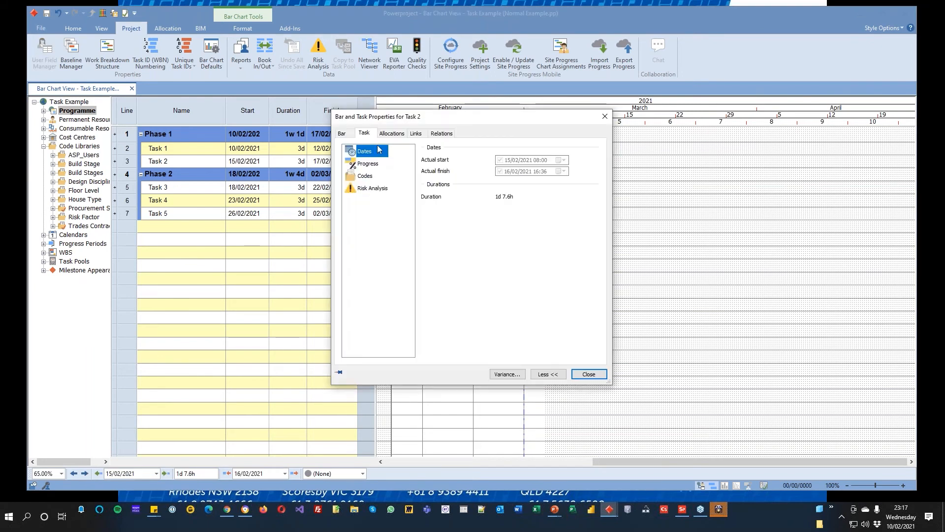
click(344, 134)
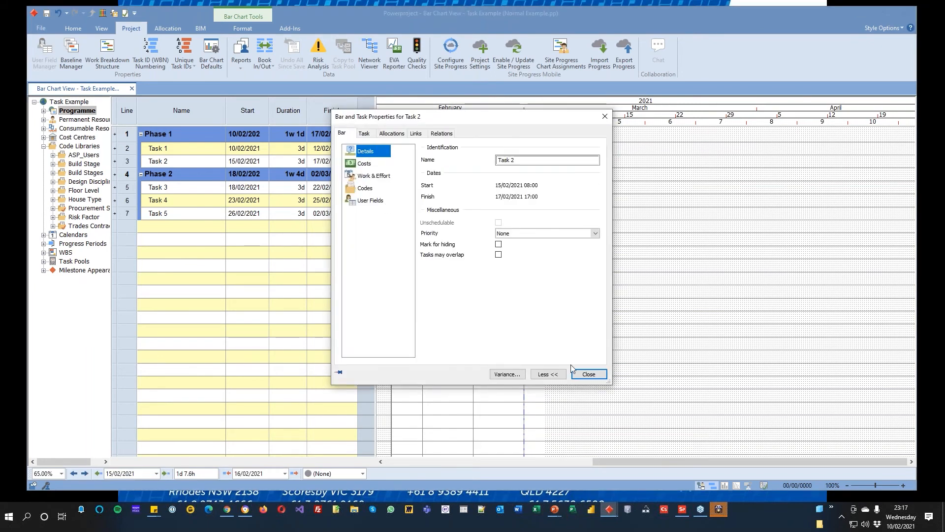
click(589, 374)
right_click(452, 233)
click(437, 238)
click(434, 231)
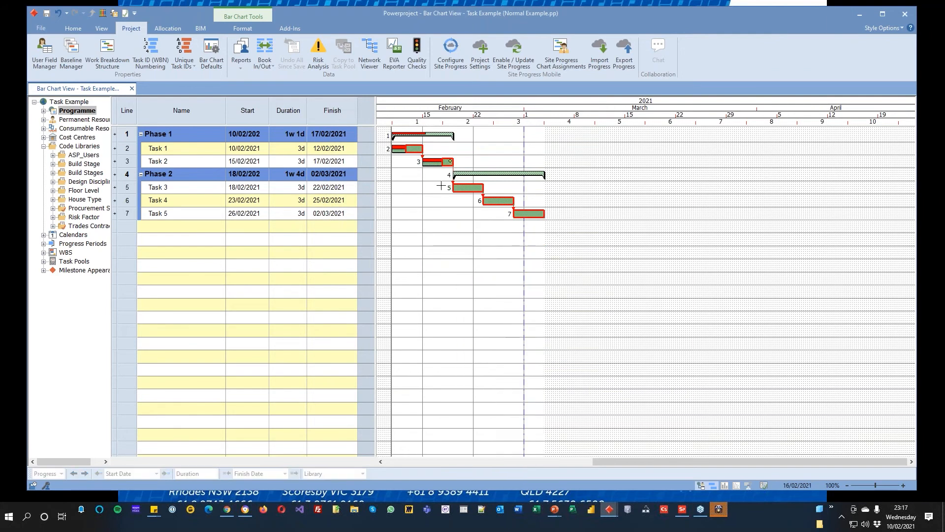
Step: Open the notes for the remaining portion of Task 2 and view the photo linked to the "Need new desk" note
double_click(447, 162)
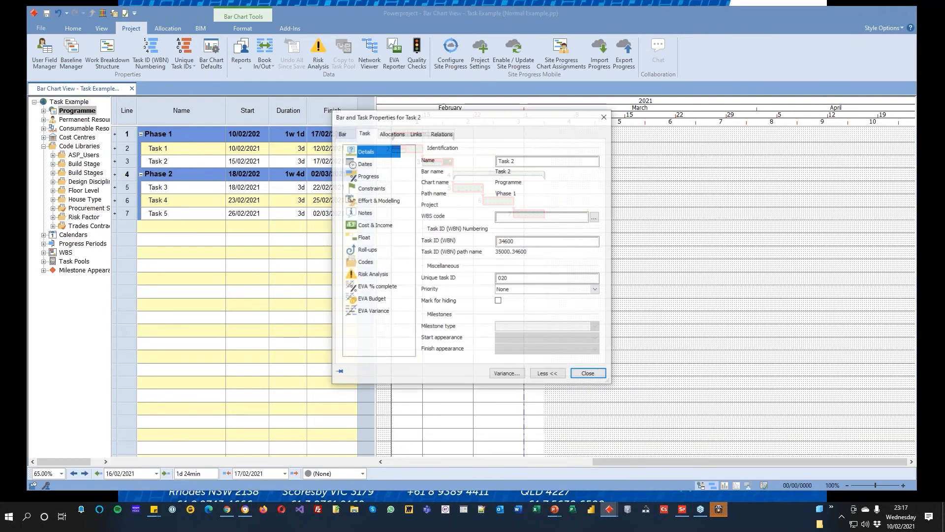
click(368, 213)
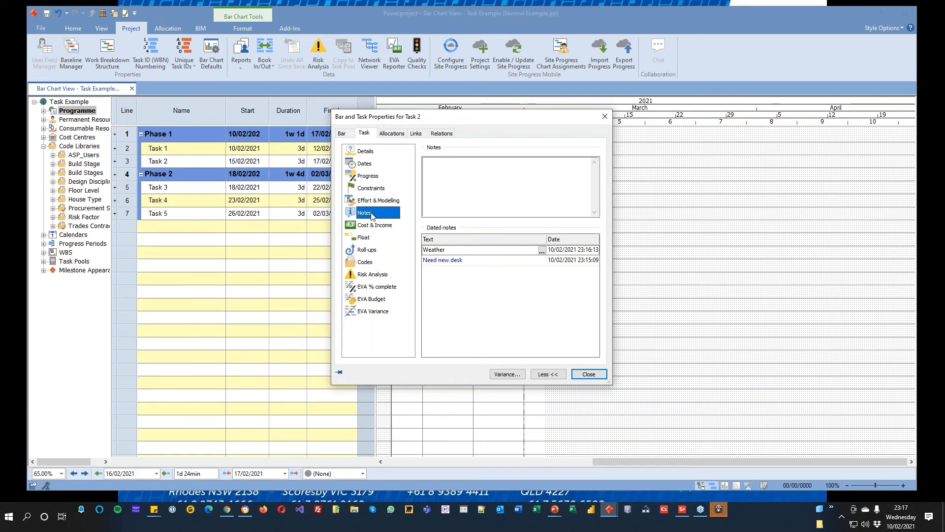
click(452, 265)
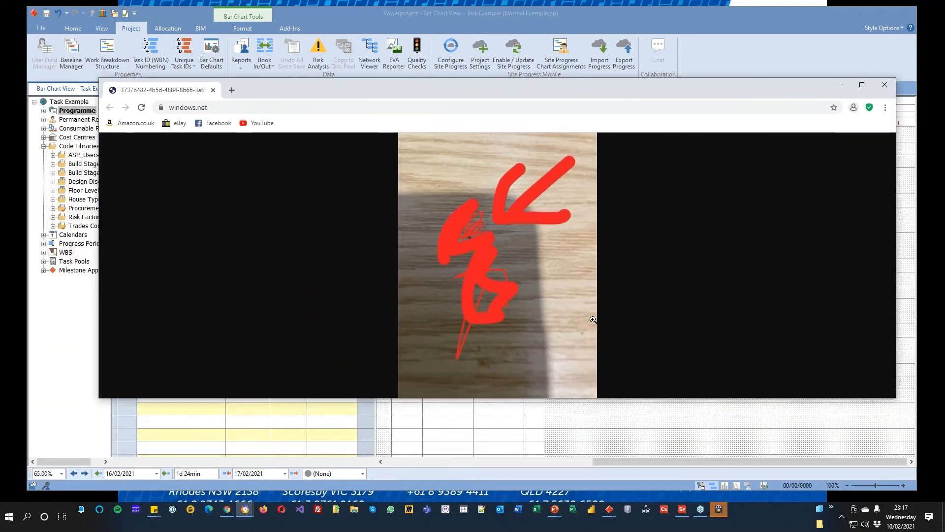
click(884, 87)
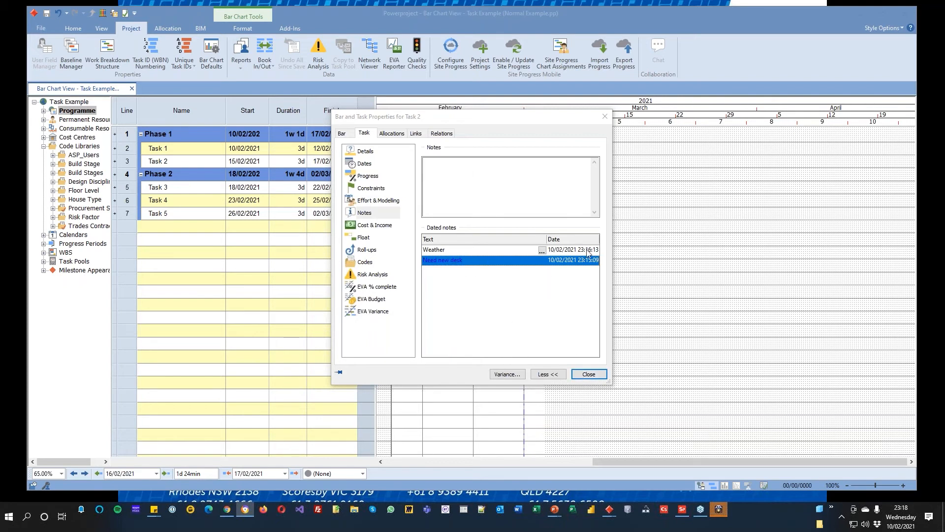
Step: Read the full text of Task 2's dated Weather note, leaving it unedited, and close the task properties
click(541, 251)
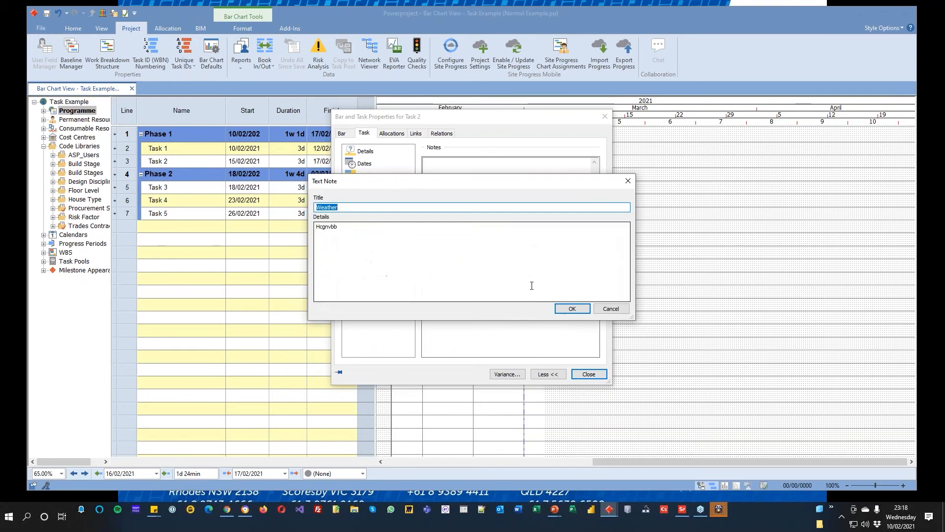
click(611, 308)
click(590, 374)
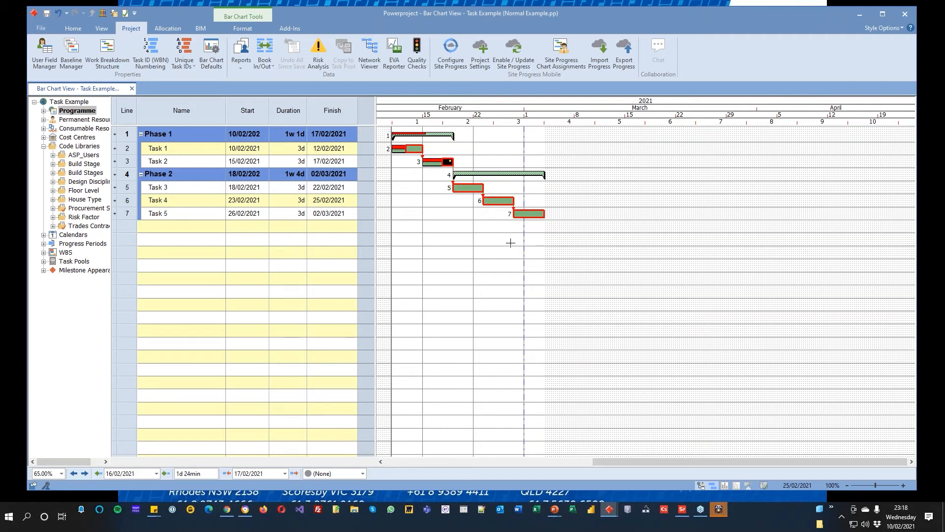
Step: Open the Site Progress Mobile job list and review the export options available for the Work Example project
click(41, 31)
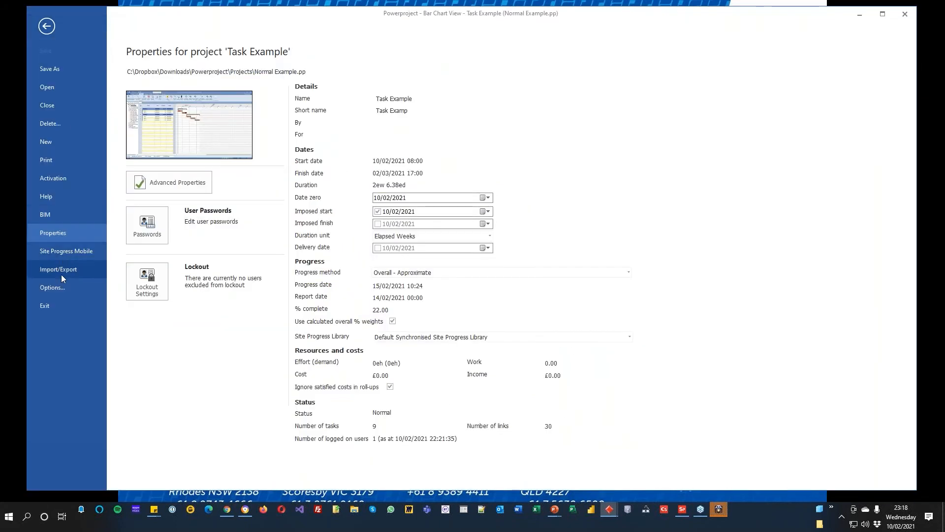
click(73, 250)
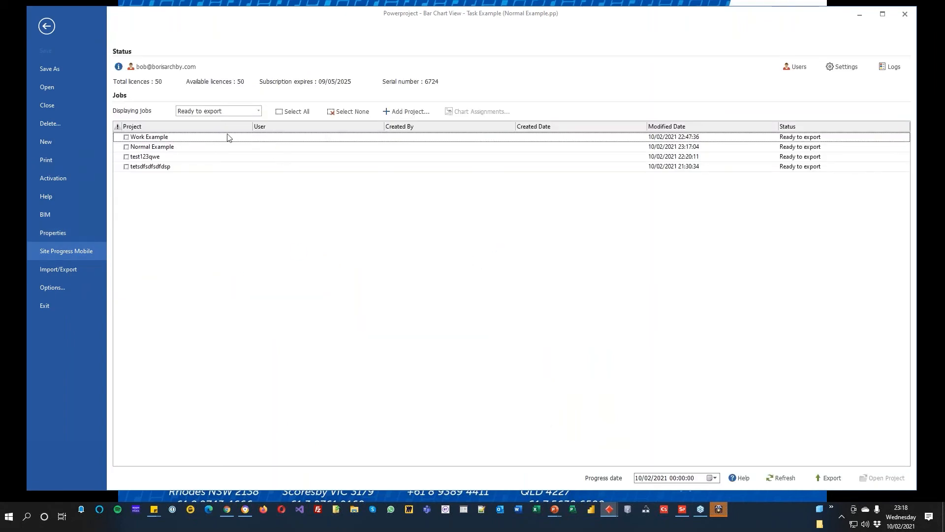
right_click(215, 139)
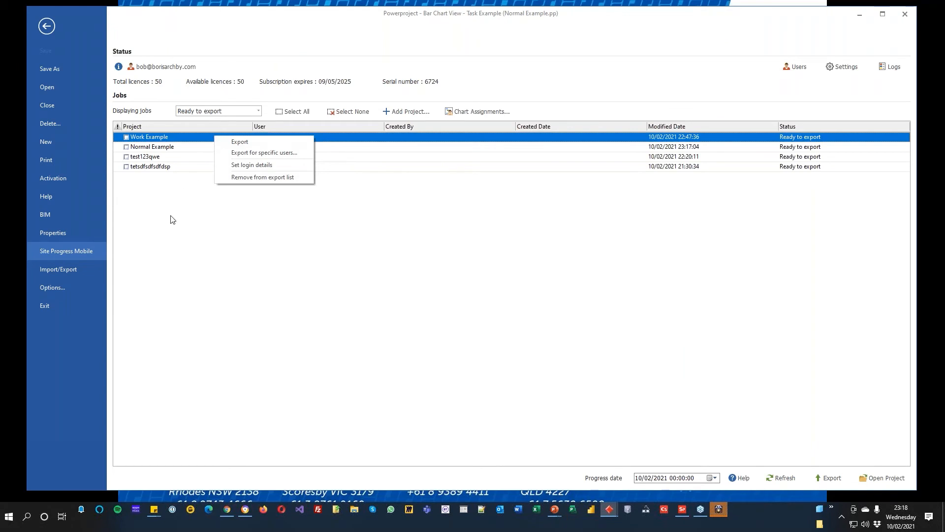
click(172, 185)
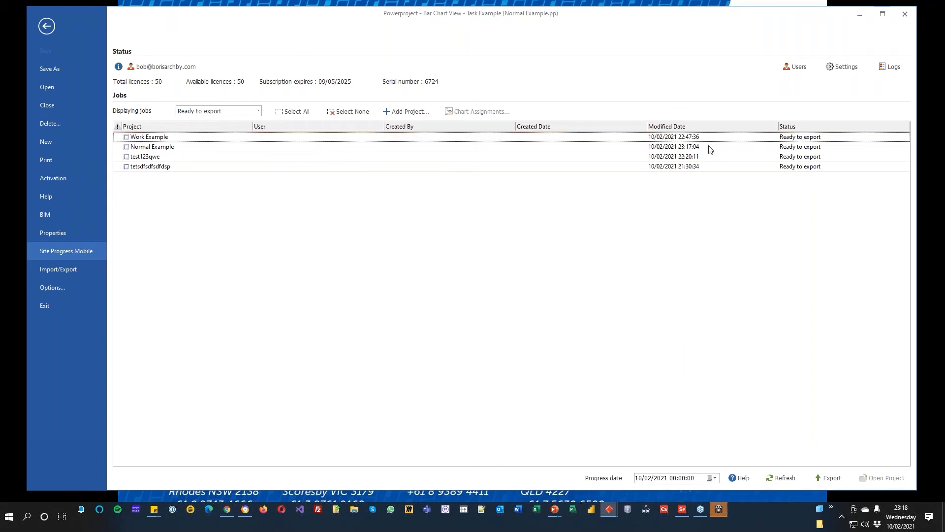
Step: Check the jobs that are ready to import, restore the ready-to-export list, and return to the bar chart
click(253, 111)
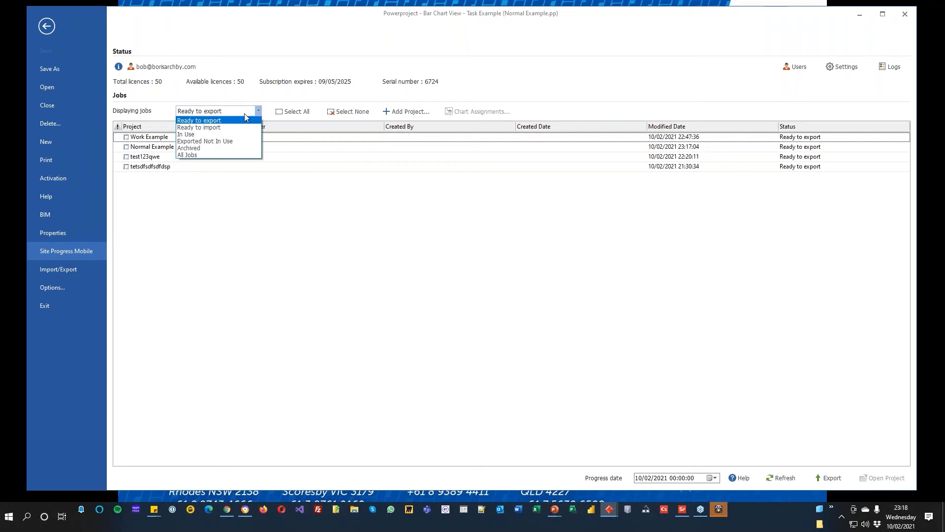
click(228, 131)
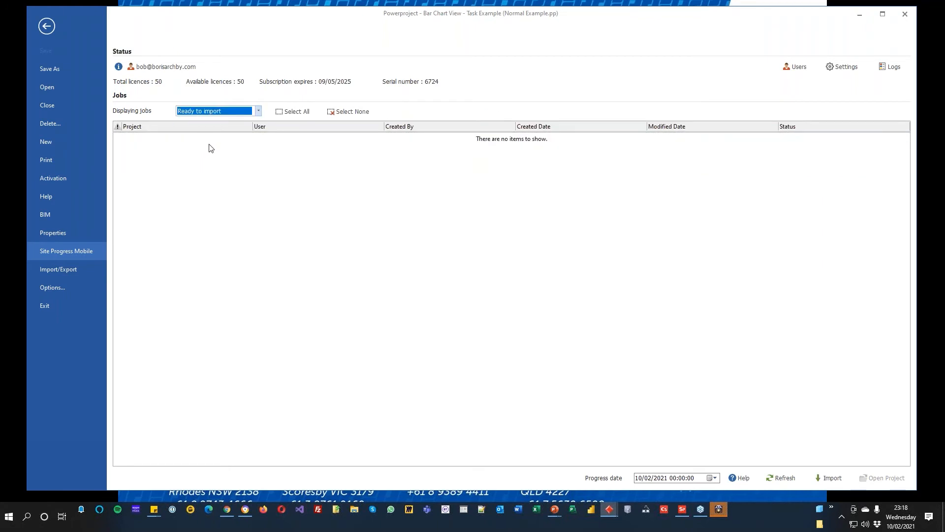
click(209, 144)
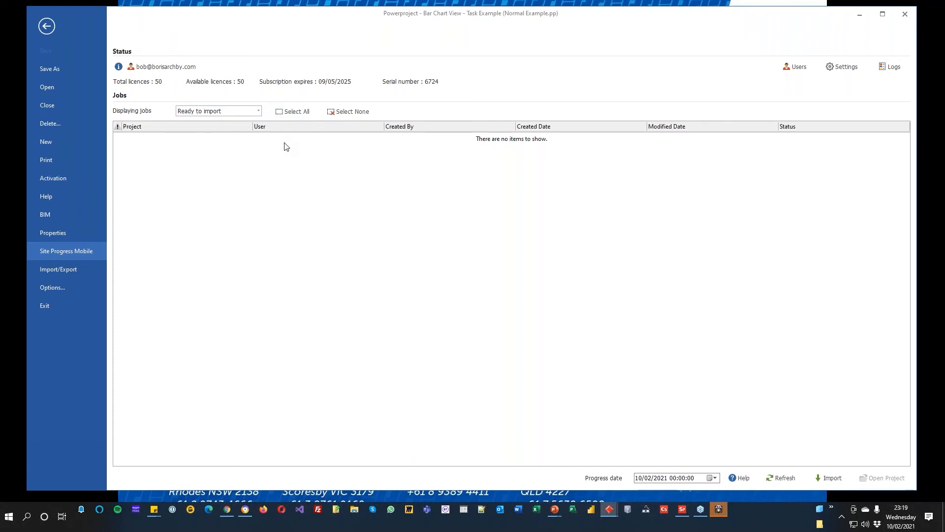
click(242, 111)
click(246, 121)
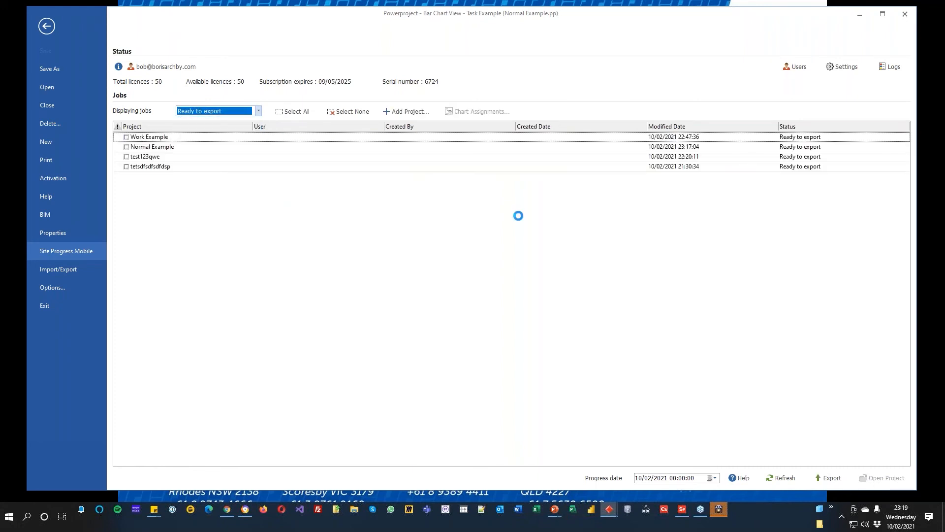
click(47, 27)
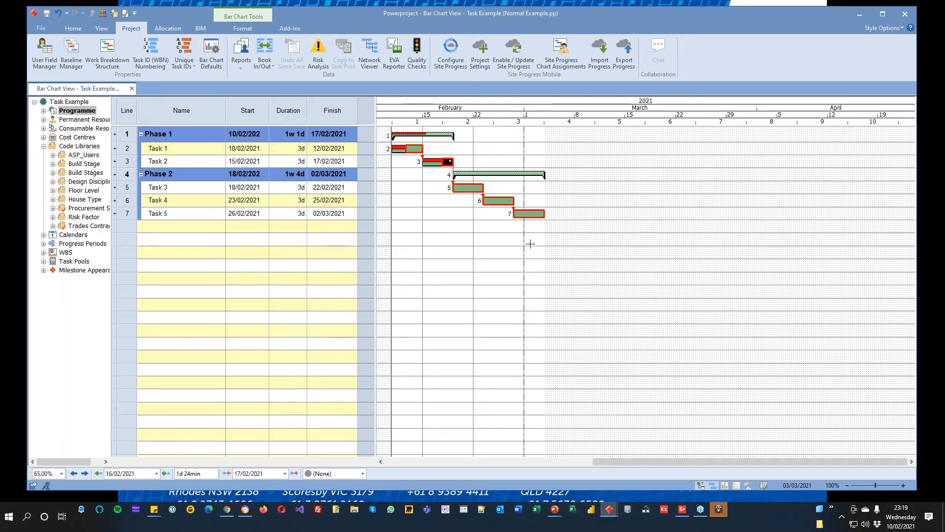
Step: Expand Progress Periods in a widened project tree and select the Site Progress 14/02/2021 period
click(44, 243)
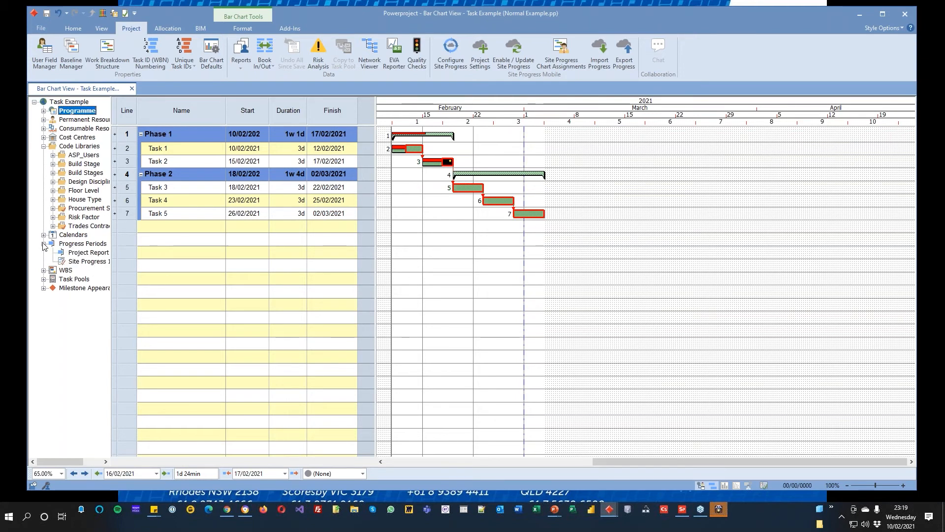
drag(111, 279, 195, 276)
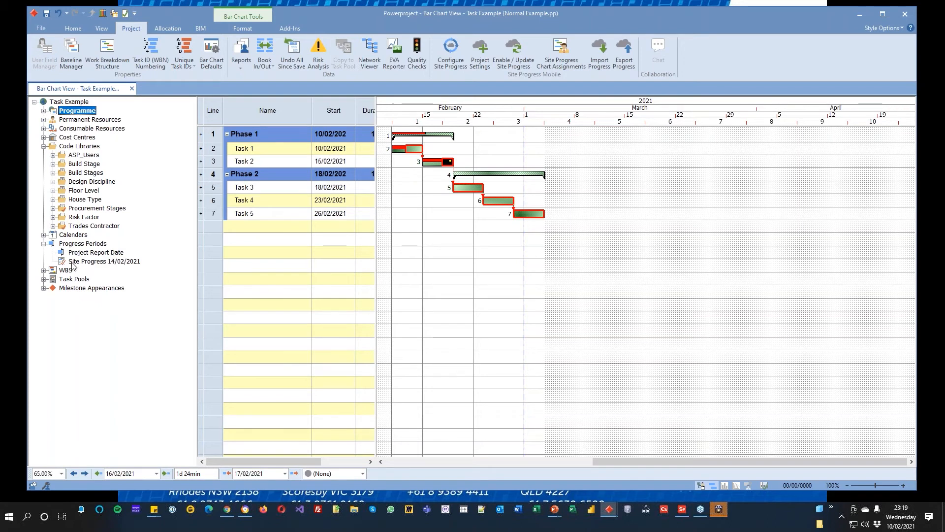
click(114, 263)
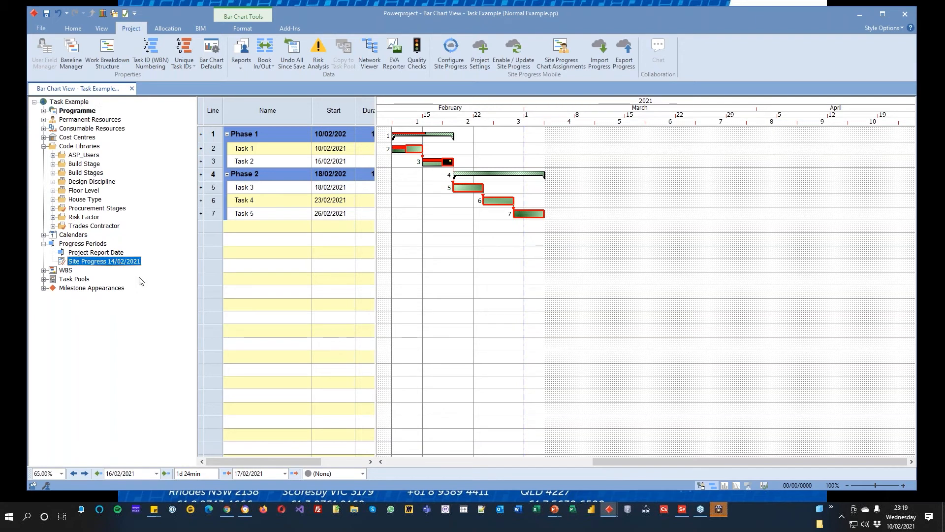
Step: Review the import options in the Site Progress Mobile settings without changing them, and return to the bar chart with nothing selected
click(41, 28)
click(68, 252)
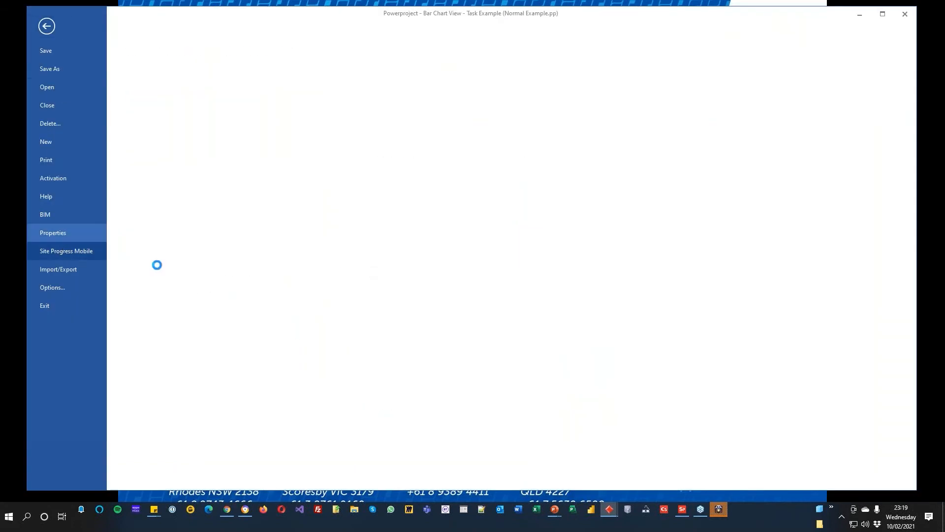
click(842, 66)
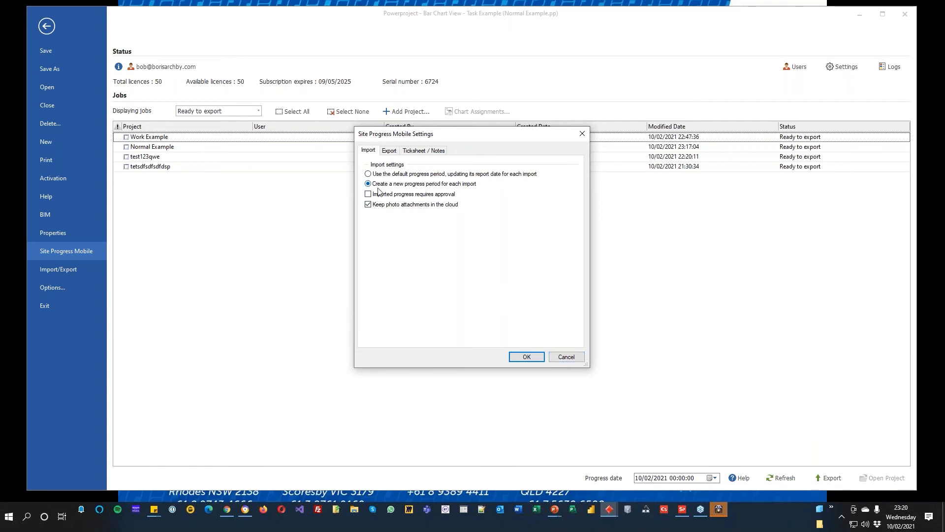
click(565, 357)
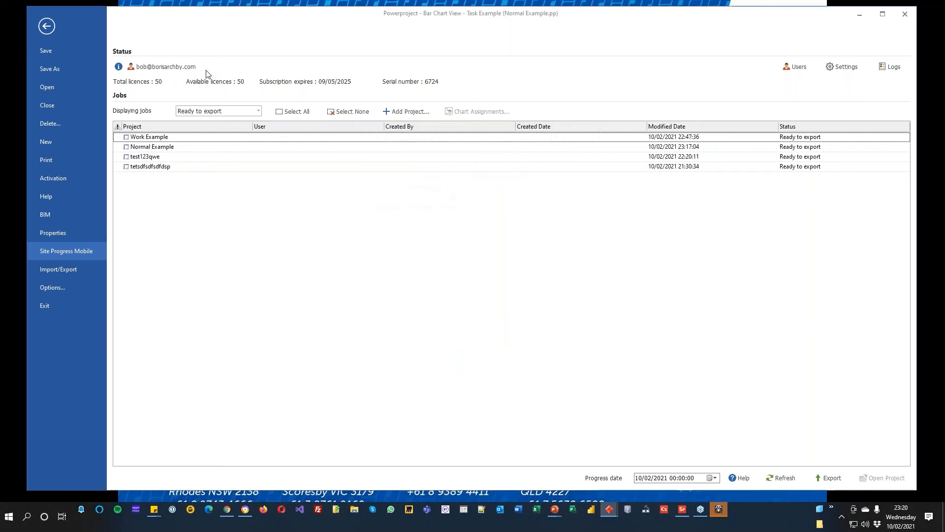
click(46, 26)
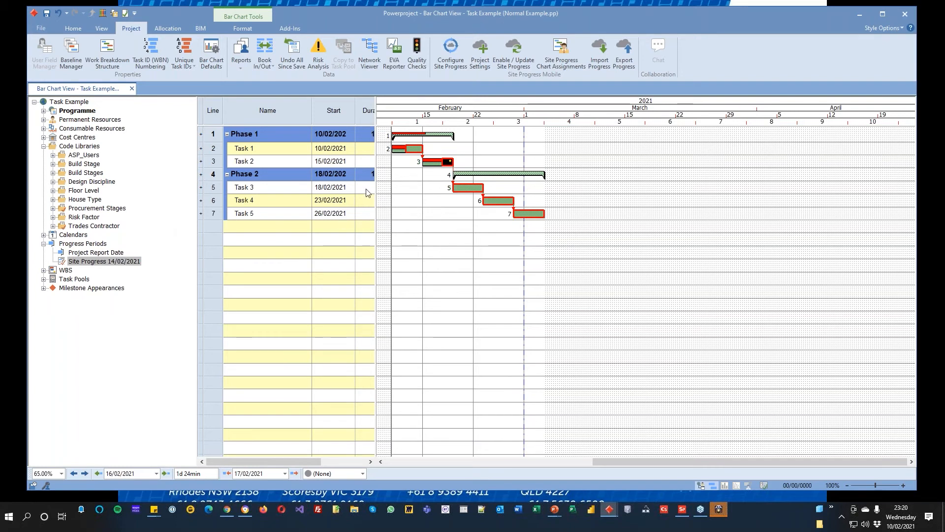
click(409, 217)
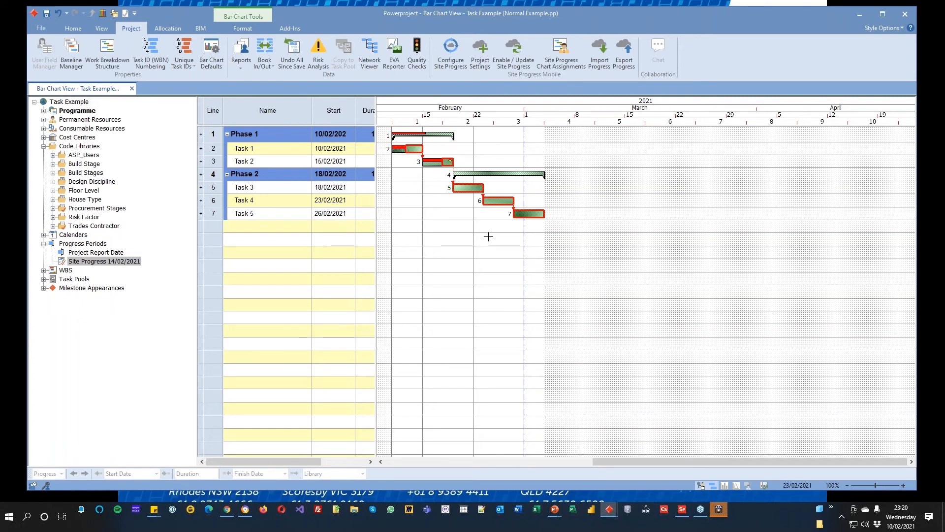
Step: Minimise the Task Example project and bring the Work Example project up in a maximised window
click(859, 15)
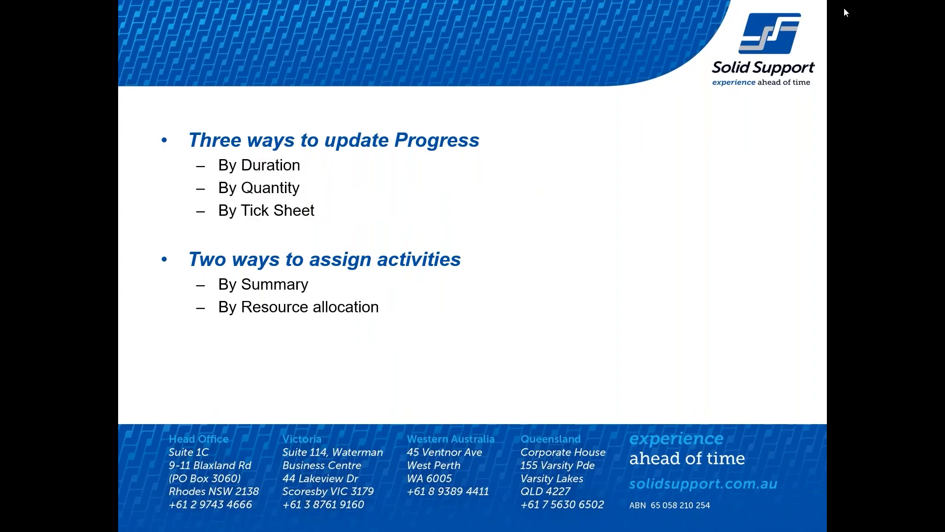
drag(205, 0, 231, 85)
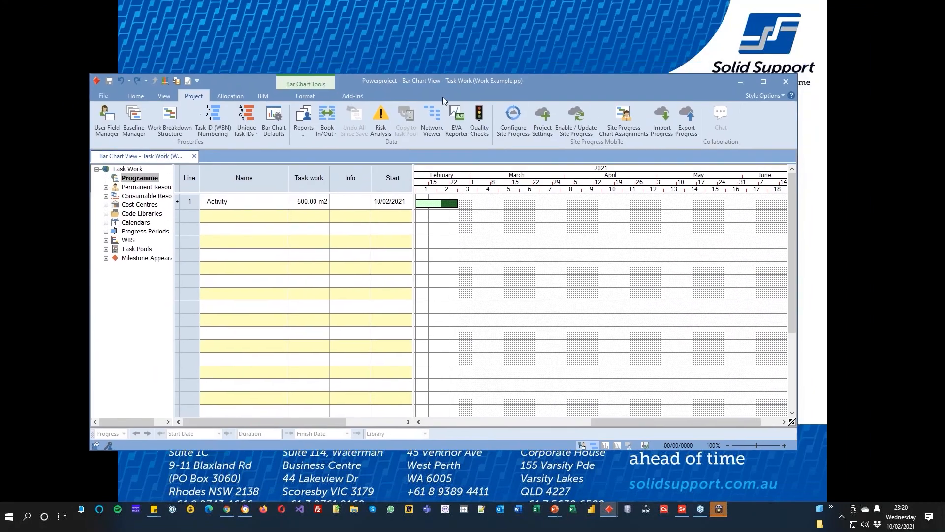
double_click(569, 79)
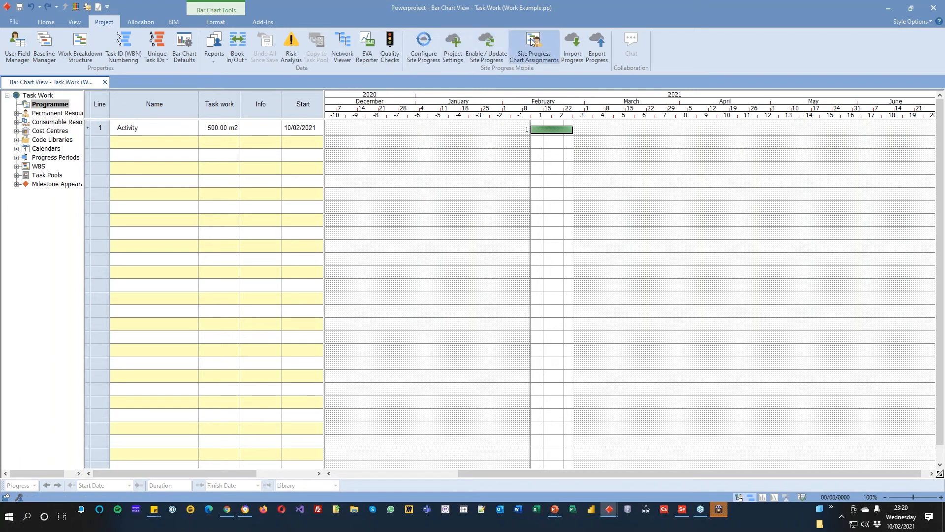
Step: Assign the Programme chart to spmuser1 in the Site Progress Mobile chart assignments and confirm the assignment
click(532, 42)
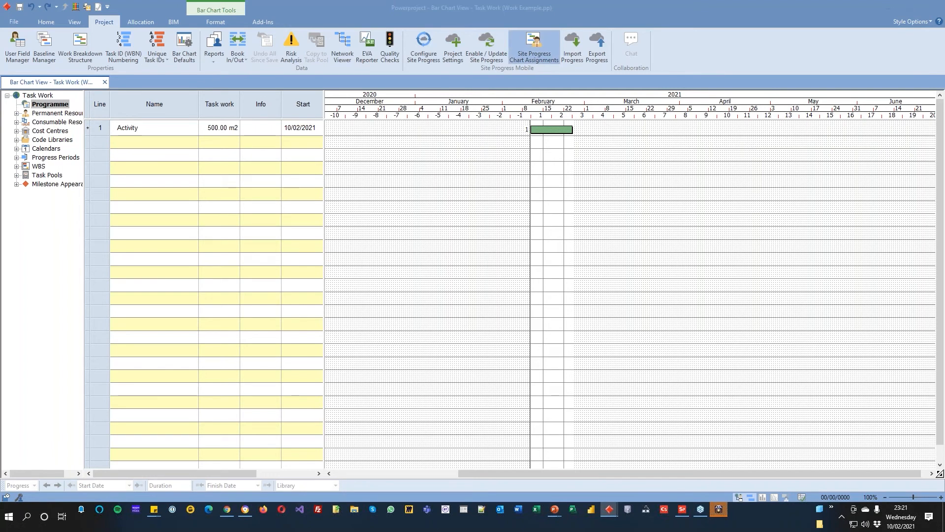
click(373, 242)
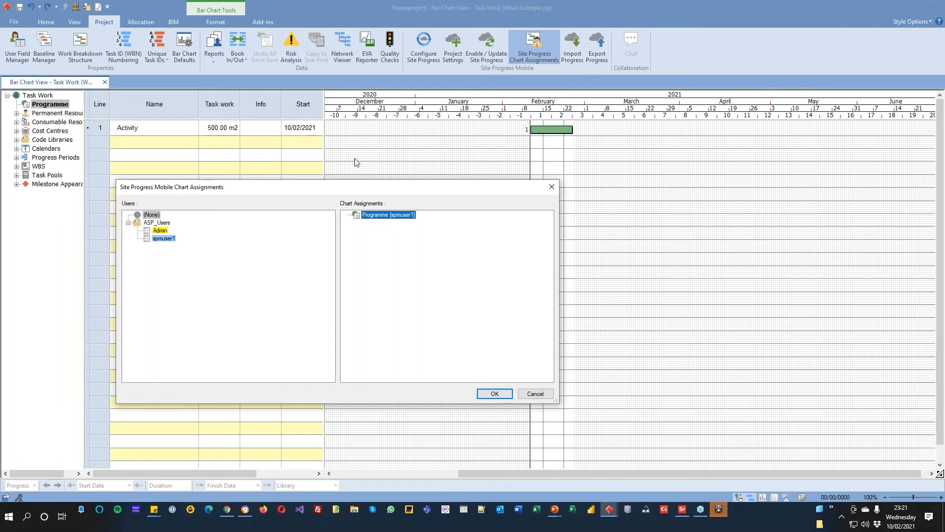
click(495, 393)
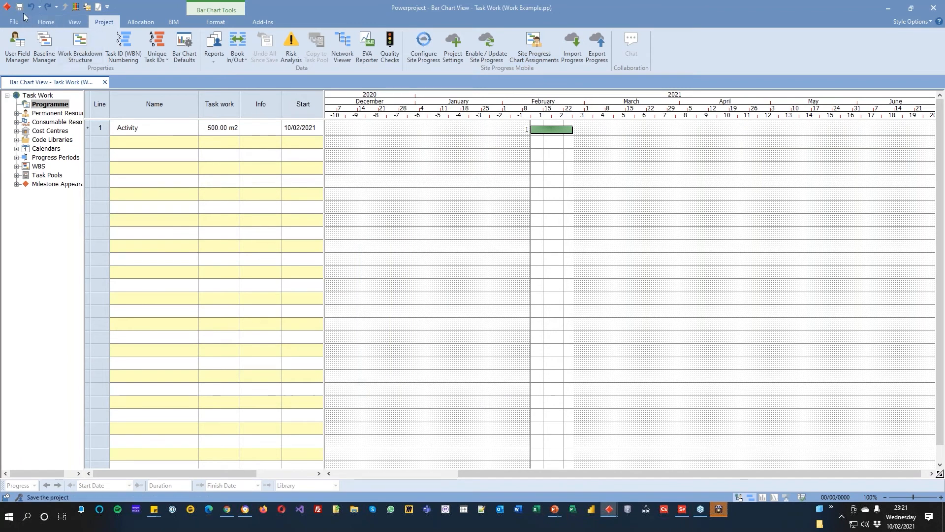
Step: Review the user fields defined for tasks, and widen the Info column in the bar chart table
click(18, 46)
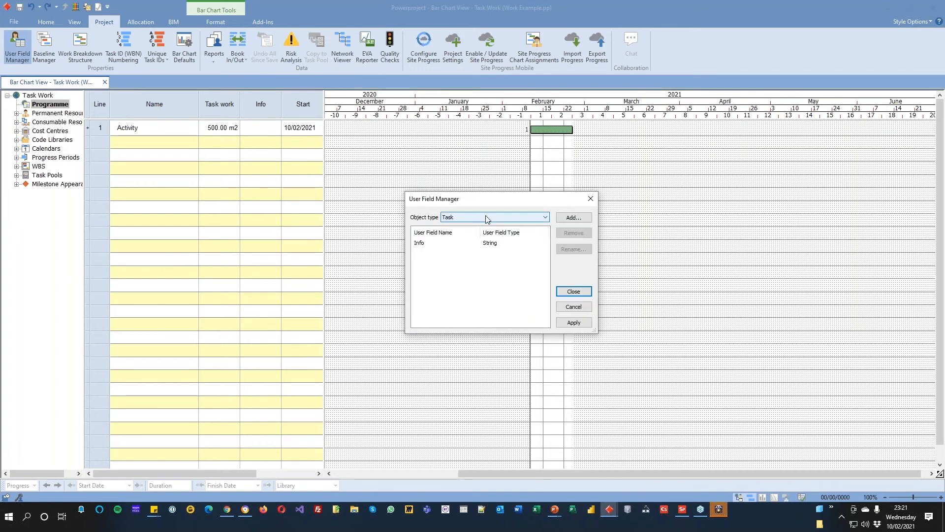
click(571, 291)
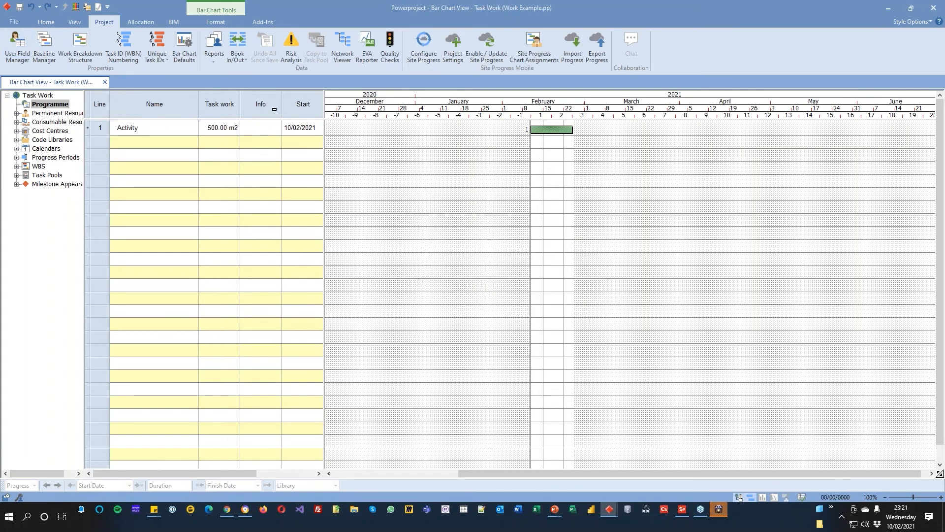
drag(280, 106, 300, 107)
click(270, 128)
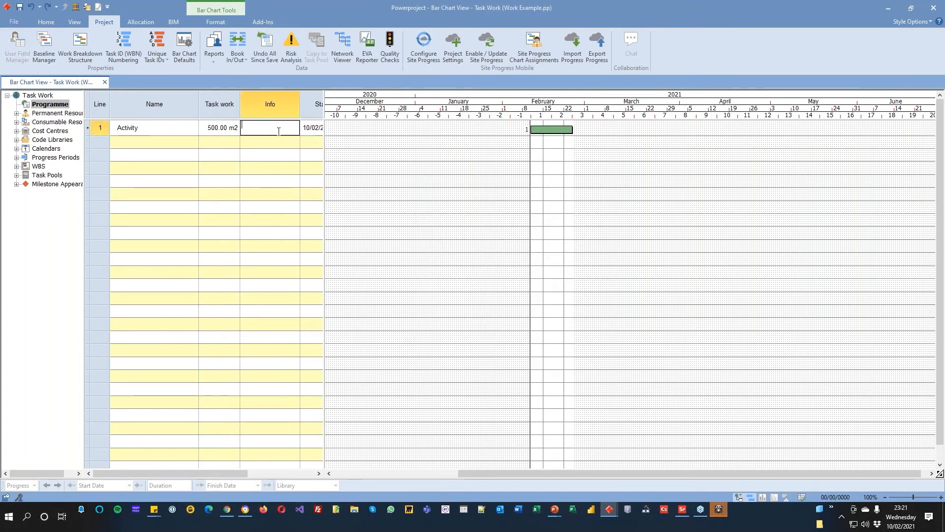
click(498, 162)
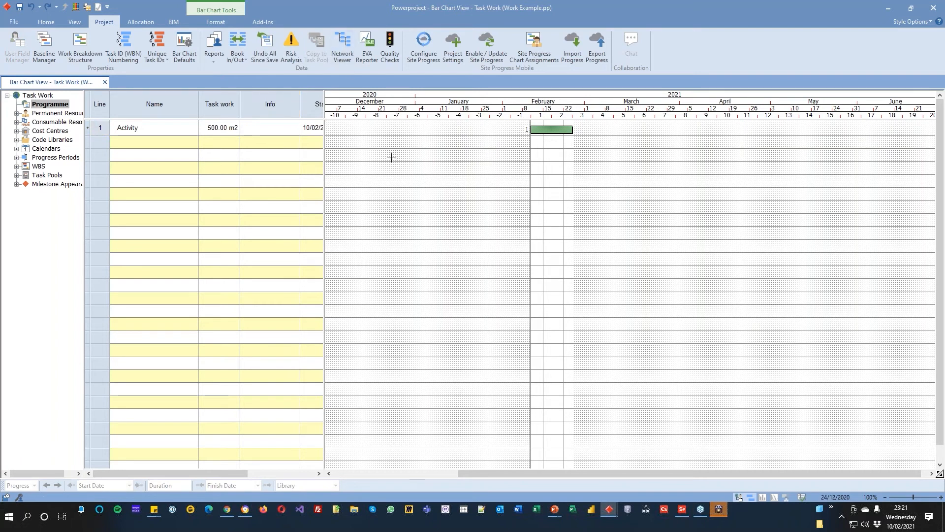
Step: Publish the Info task user field in the Site Progress project settings with Editable set to Yes
click(451, 49)
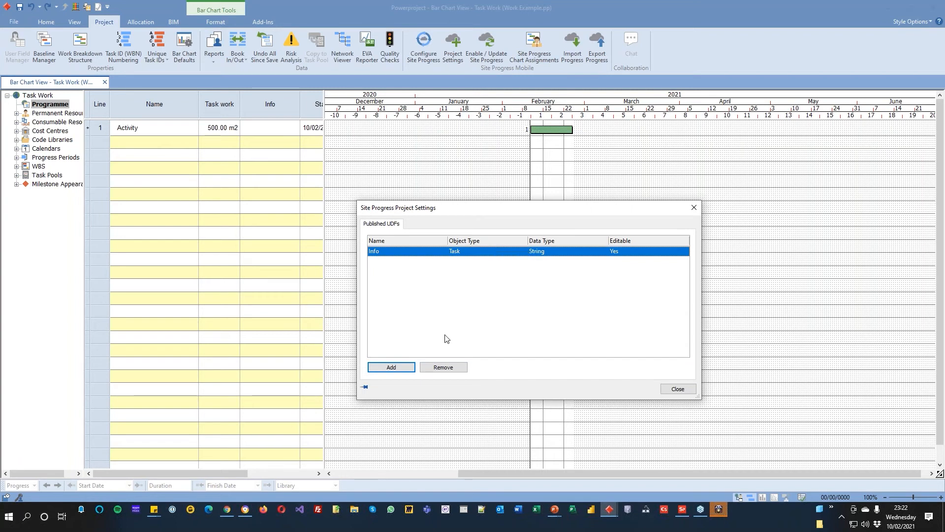
click(640, 253)
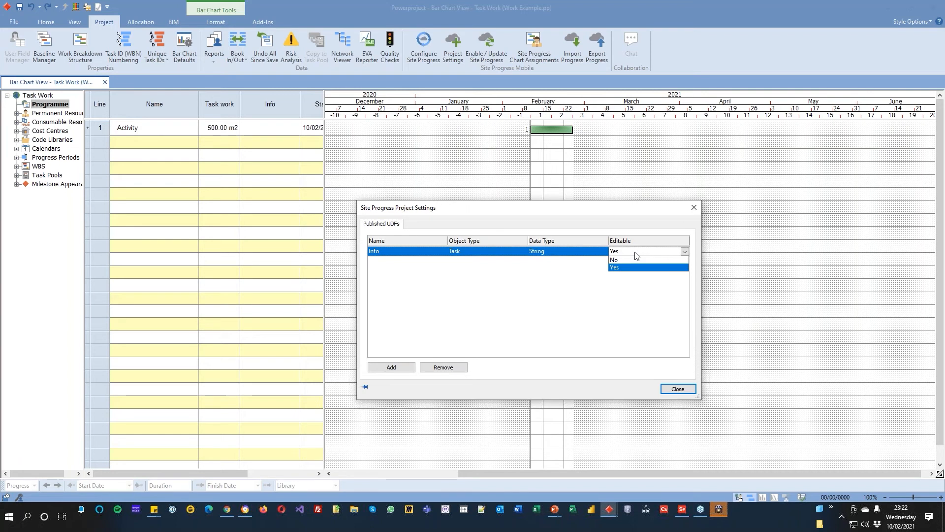
click(681, 394)
click(680, 392)
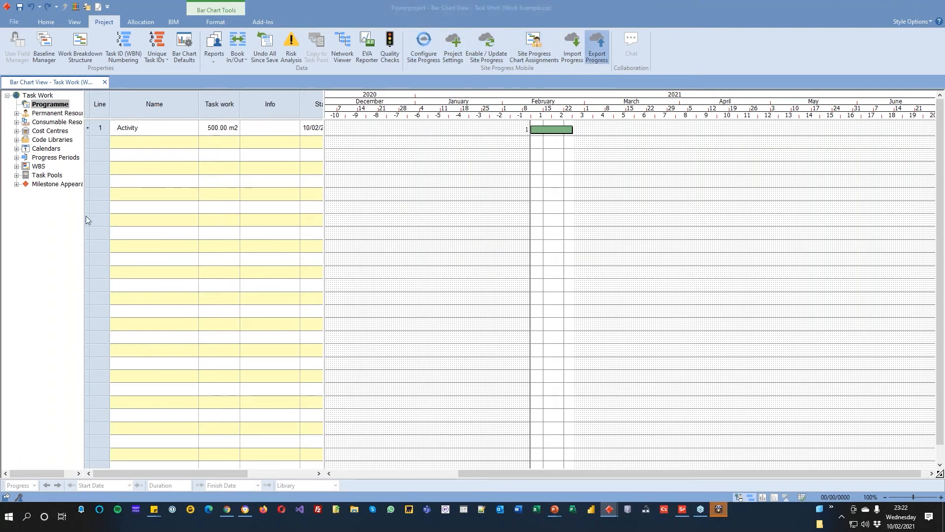
Step: Export the site progress data for spmuser1 with a progress date of 14/02/2021
click(537, 194)
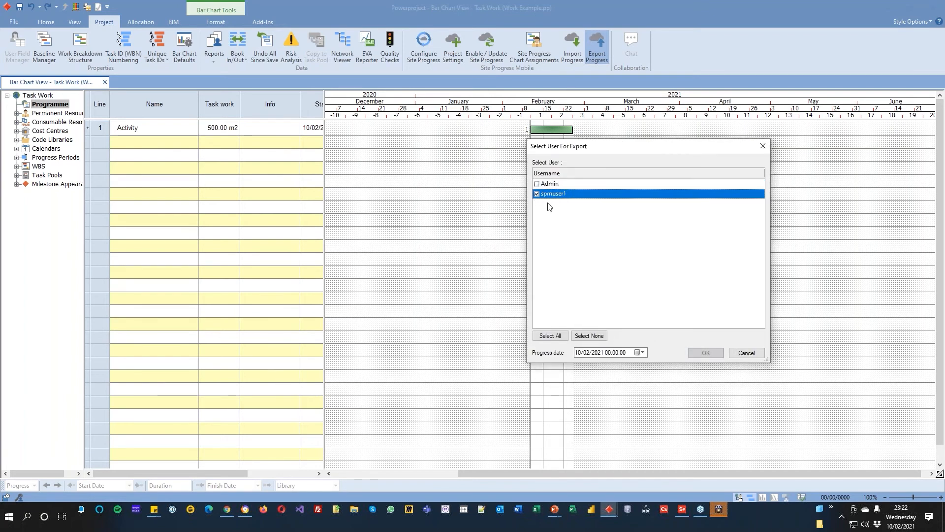
click(642, 352)
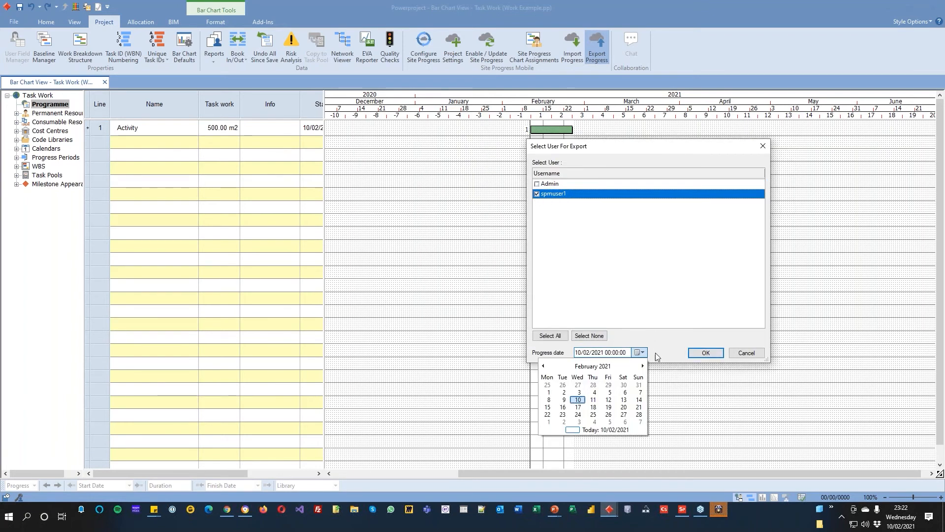
click(639, 399)
click(705, 353)
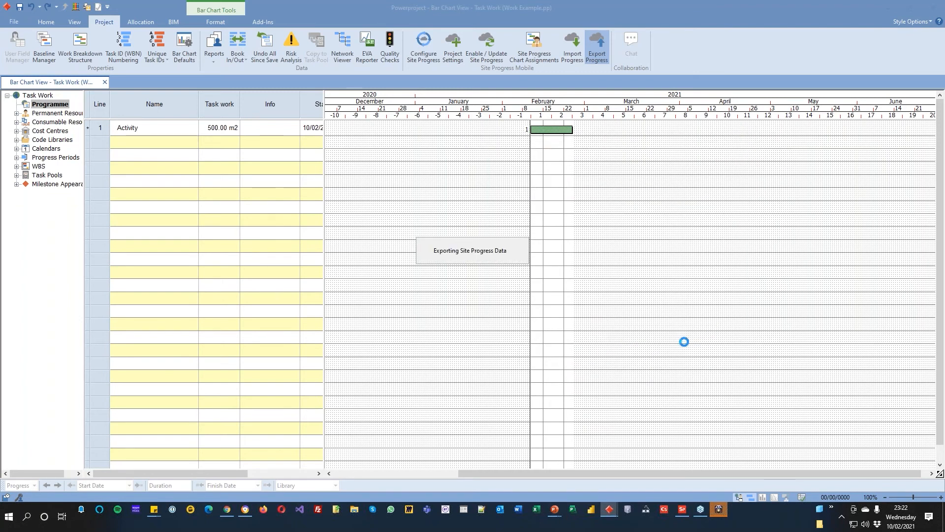
Step: Switch to Site Progress Mobile, reposition its window over the bar chart and refresh the Projects list
click(678, 516)
drag(399, 178, 510, 100)
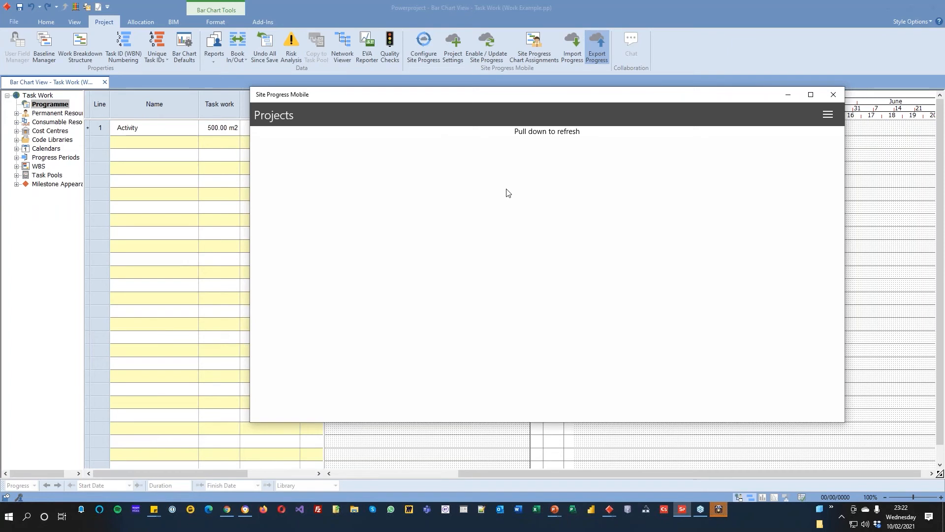
drag(500, 99, 502, 166)
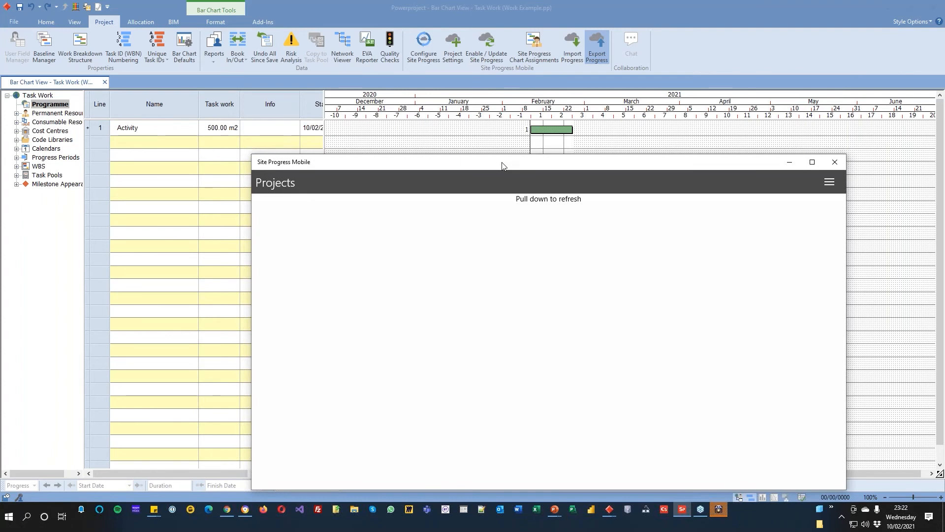
drag(544, 161, 520, 97)
click(481, 269)
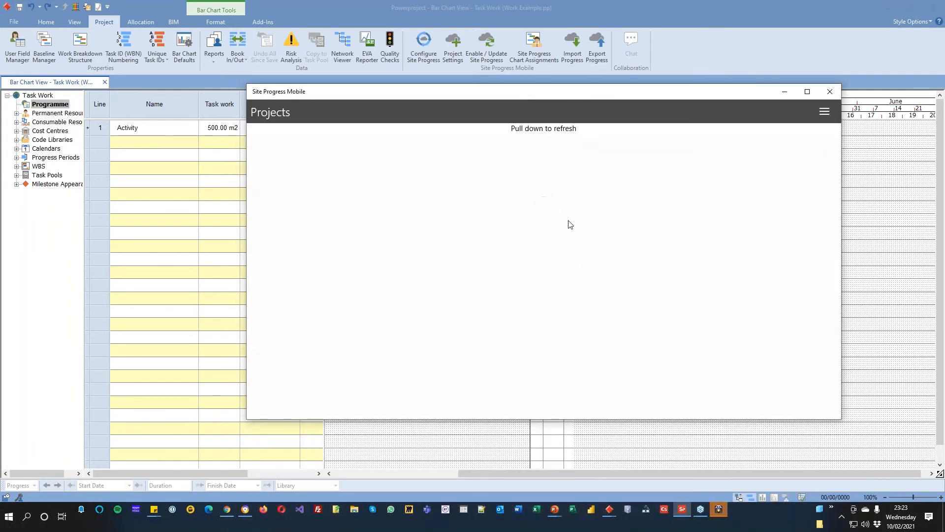
drag(559, 162, 548, 251)
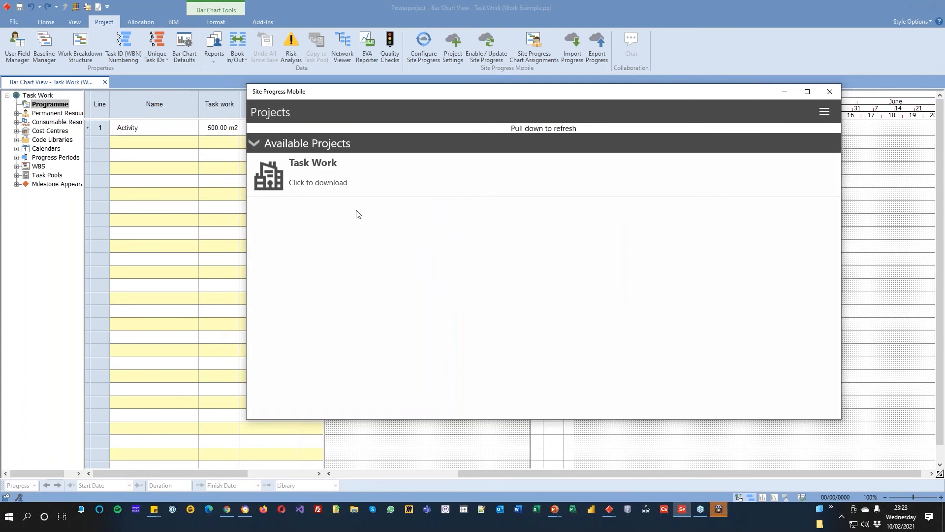
Step: Download the Task Work project and open its Activity in a window tall enough for all quantity fields
click(351, 175)
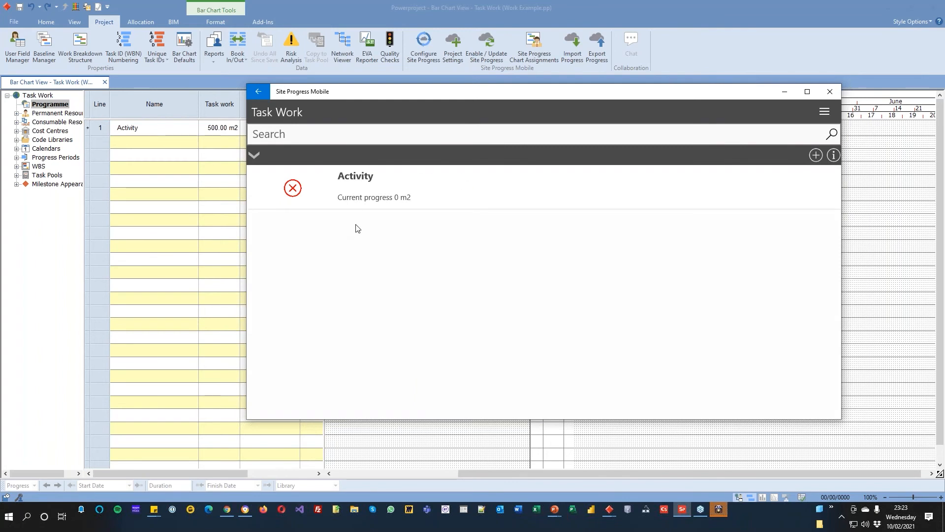
click(377, 187)
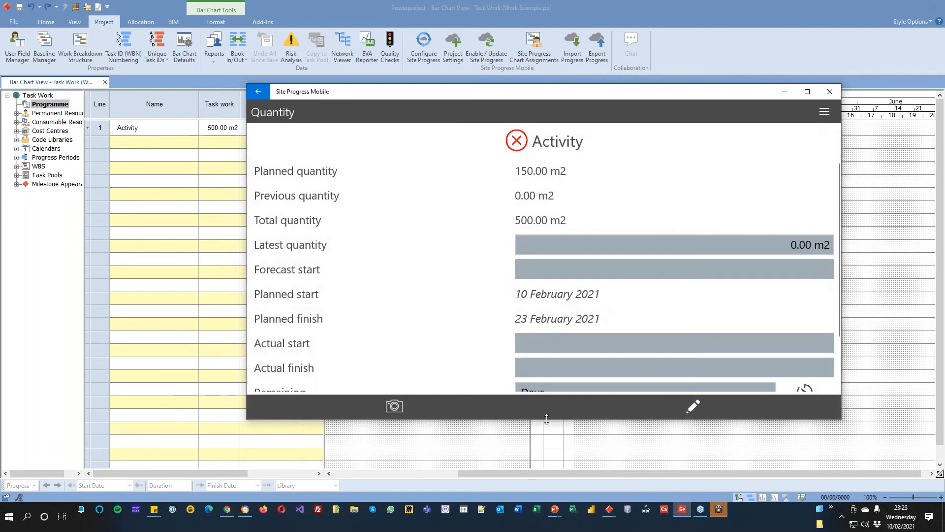
drag(547, 419, 547, 483)
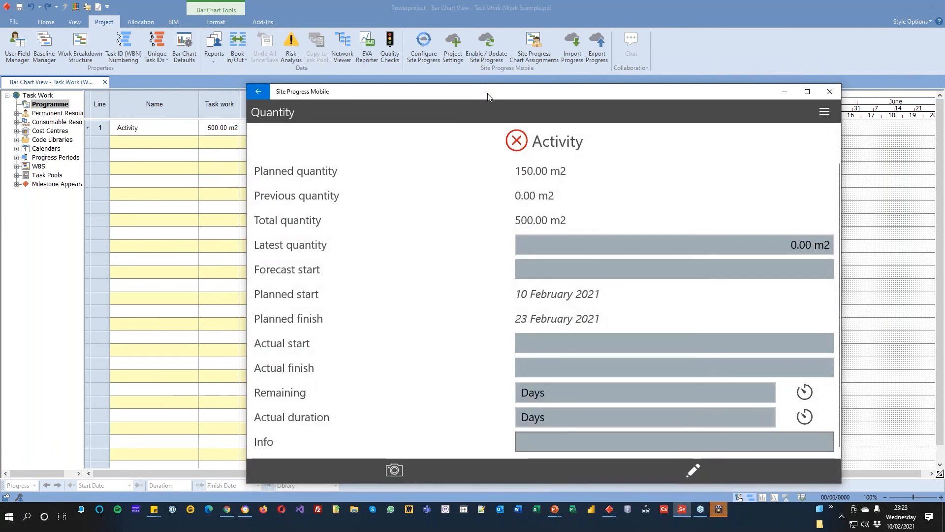
drag(491, 84, 487, 17)
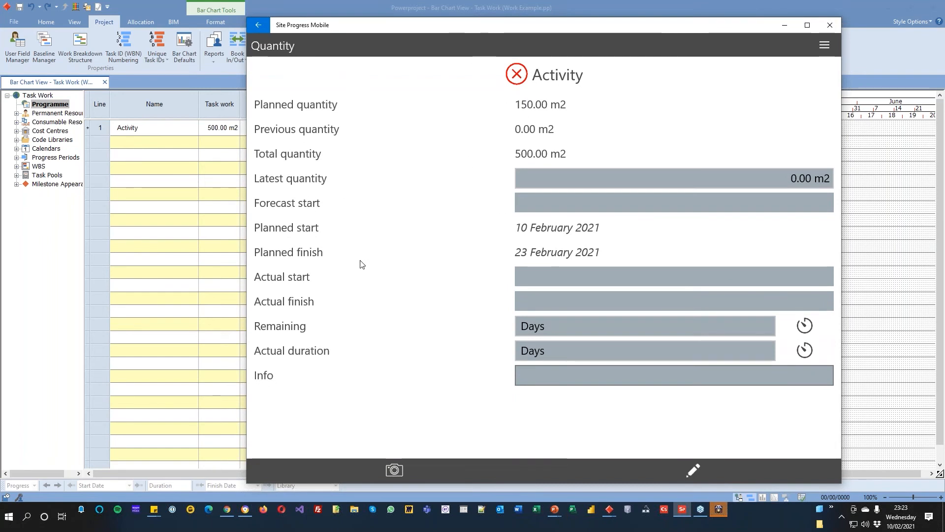
Step: Record a latest quantity of 500 m2 for the Activity and leave its forecast start cleared
click(586, 173)
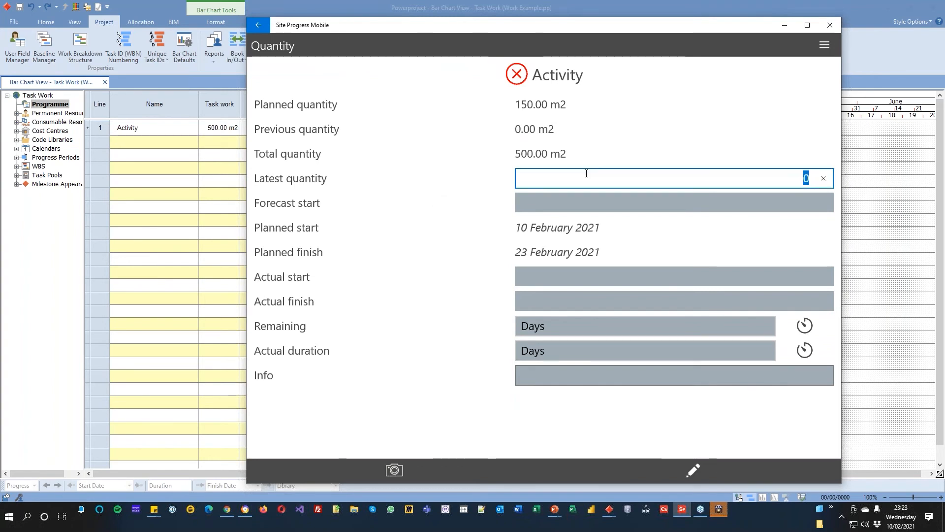
text(22)
text(,5500)
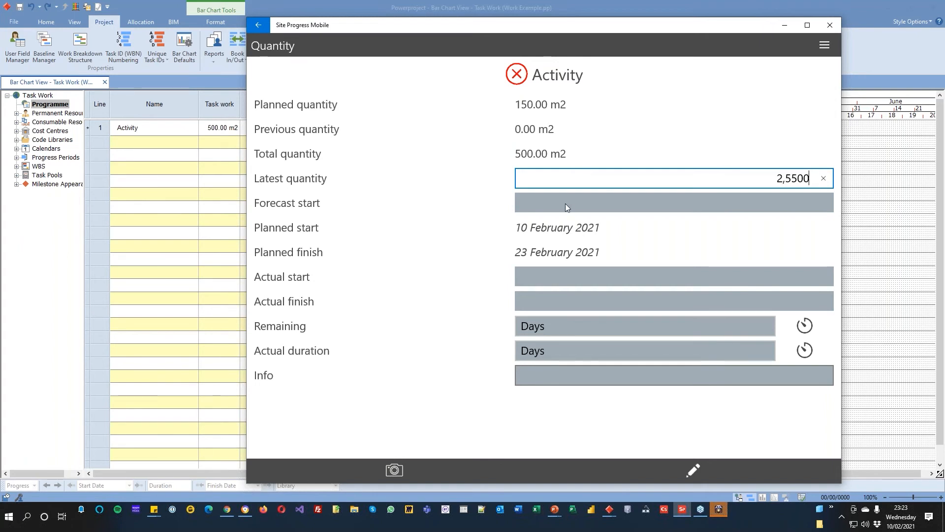
click(565, 204)
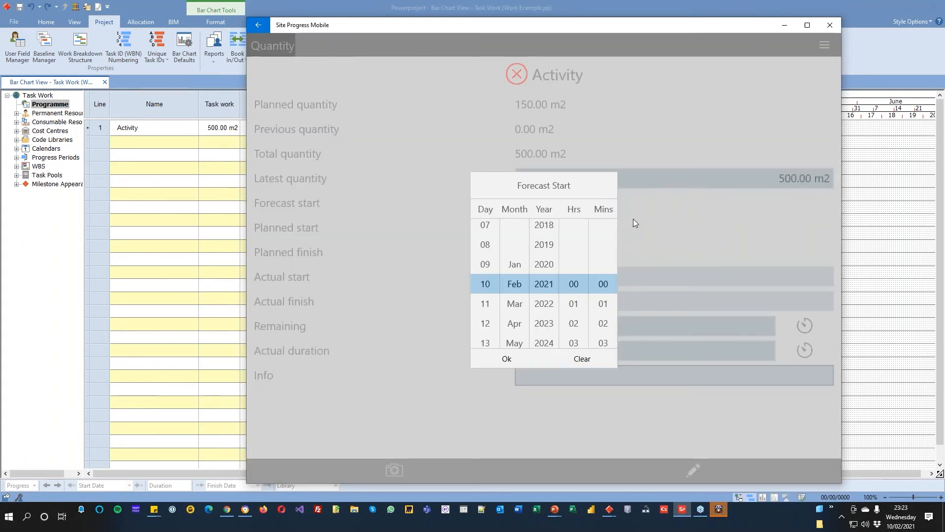
click(584, 358)
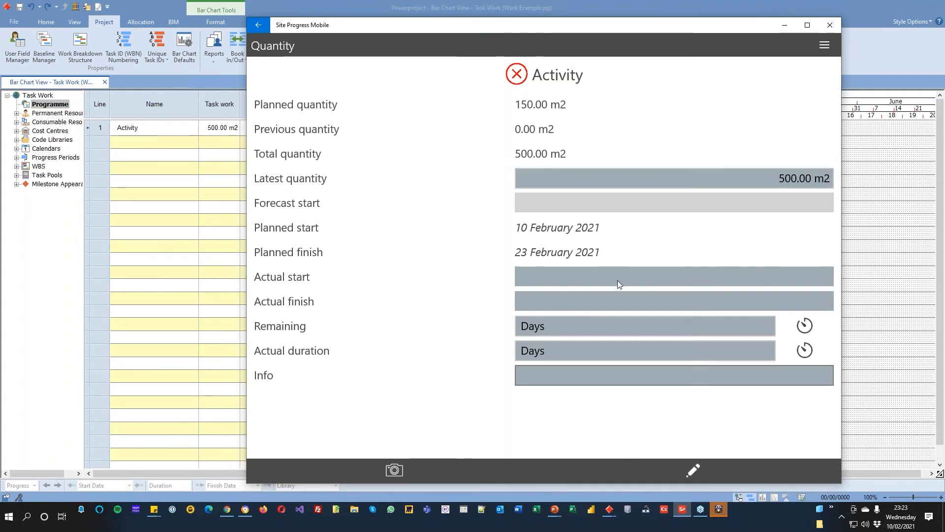
Step: Enter "This is a UDF string" as the Activity's Info and submit the progress
click(546, 383)
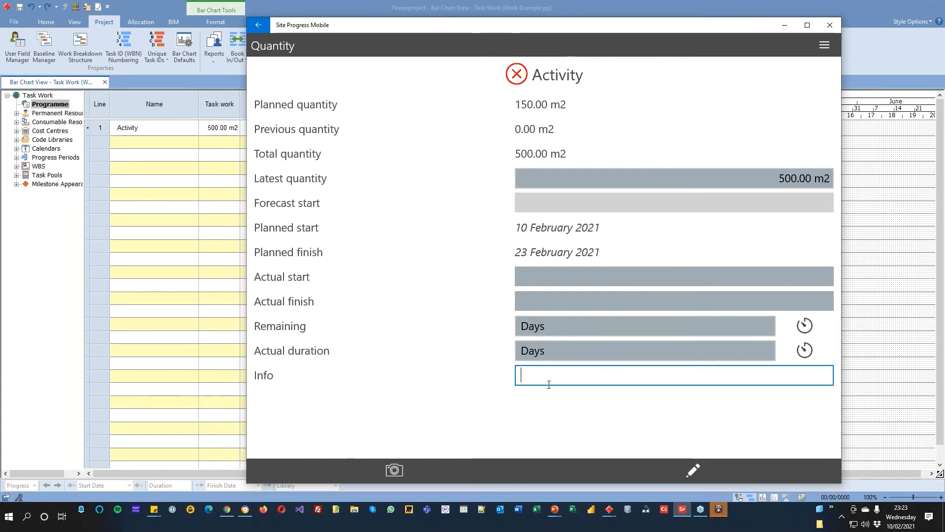
text(This is a UDF )
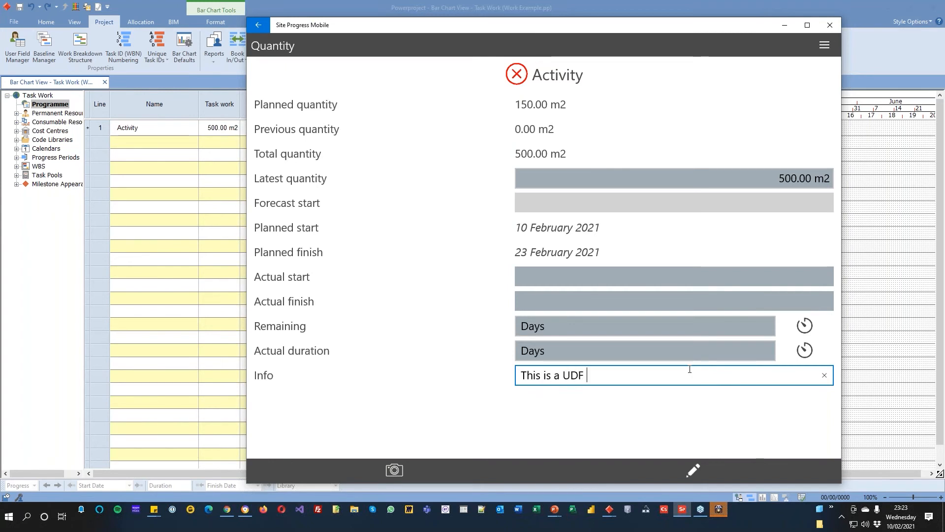
text(string)
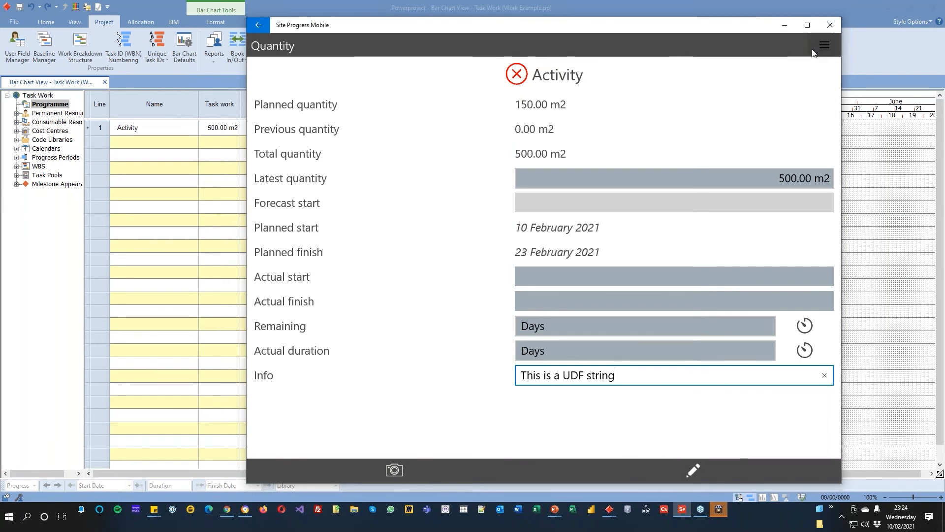
click(824, 46)
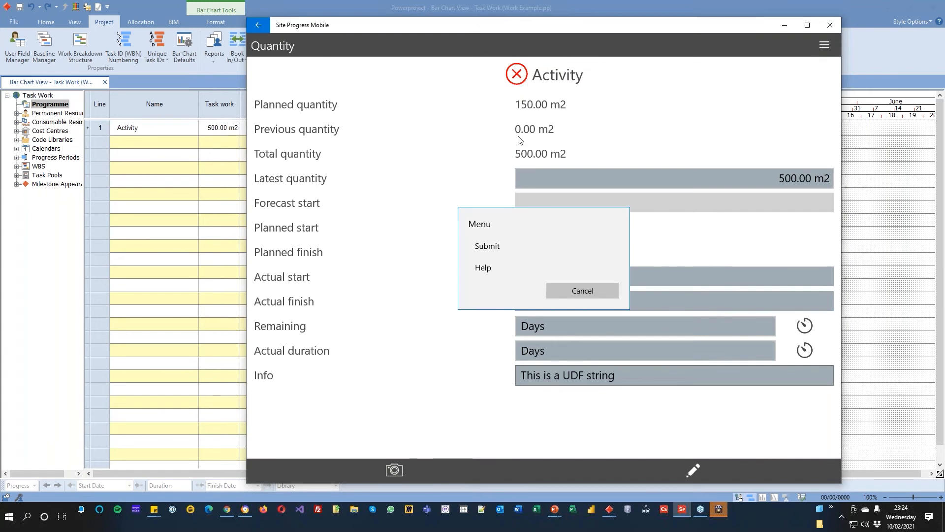
click(482, 248)
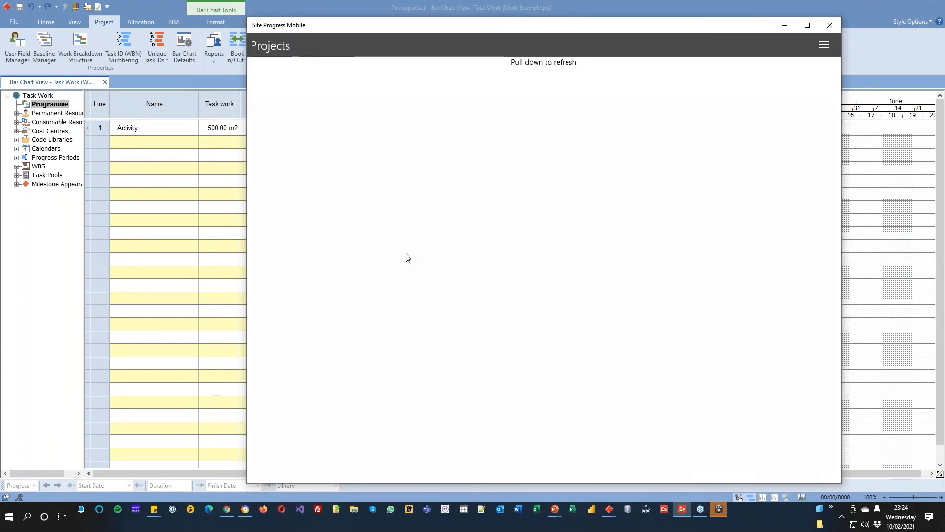
Step: Return to Powerproject and import spmuser1's progress with the date 14/02/2021, widening the project tree and expanding Progress Periods
click(783, 26)
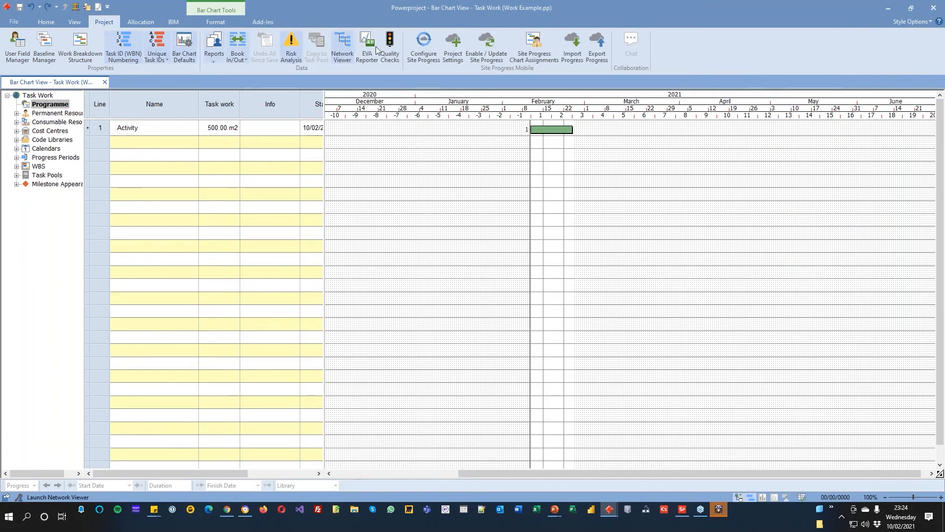
click(570, 45)
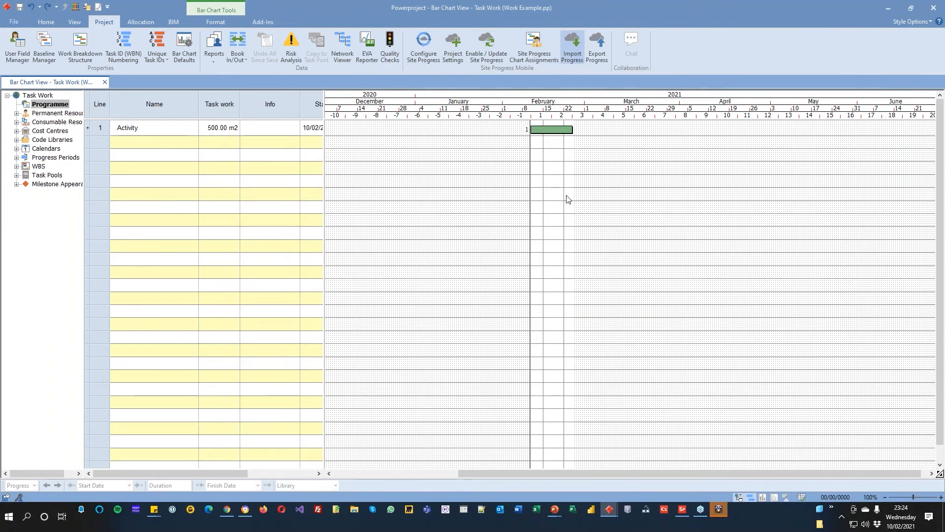
double_click(85, 180)
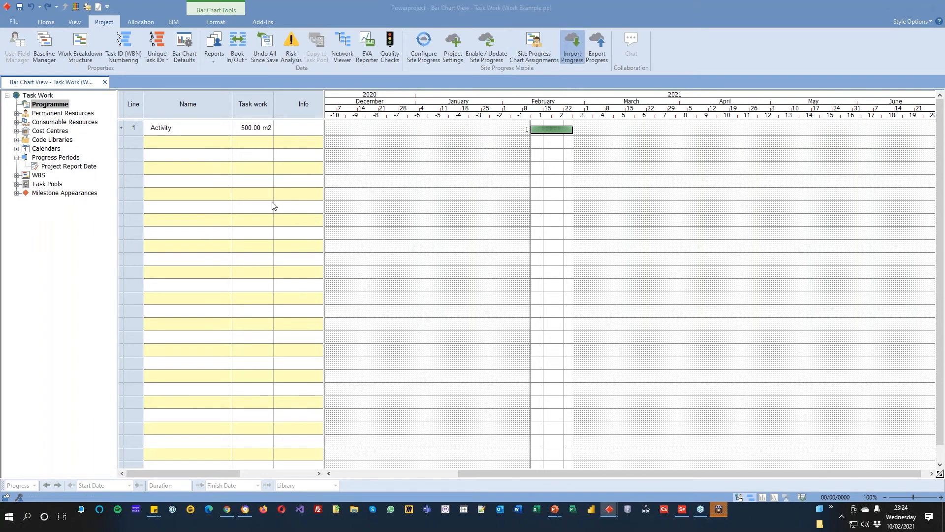
click(507, 188)
click(613, 356)
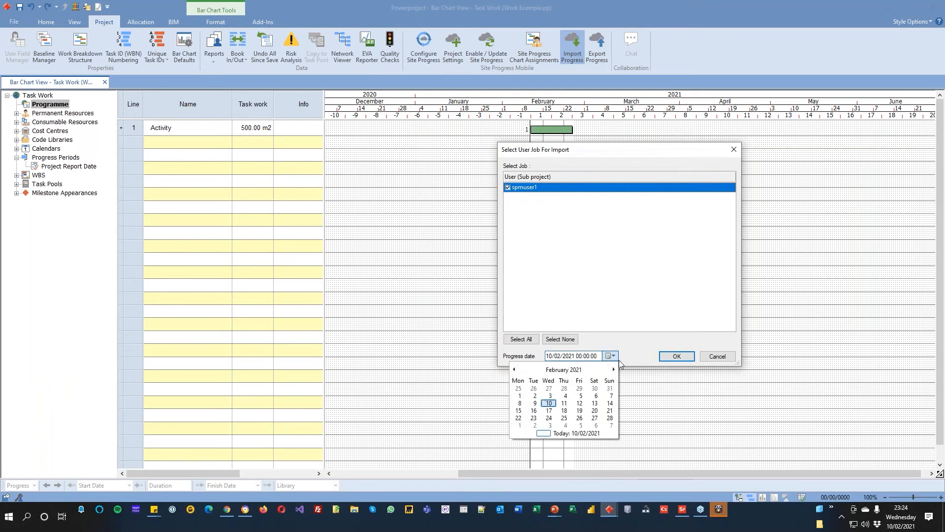
click(610, 403)
click(675, 355)
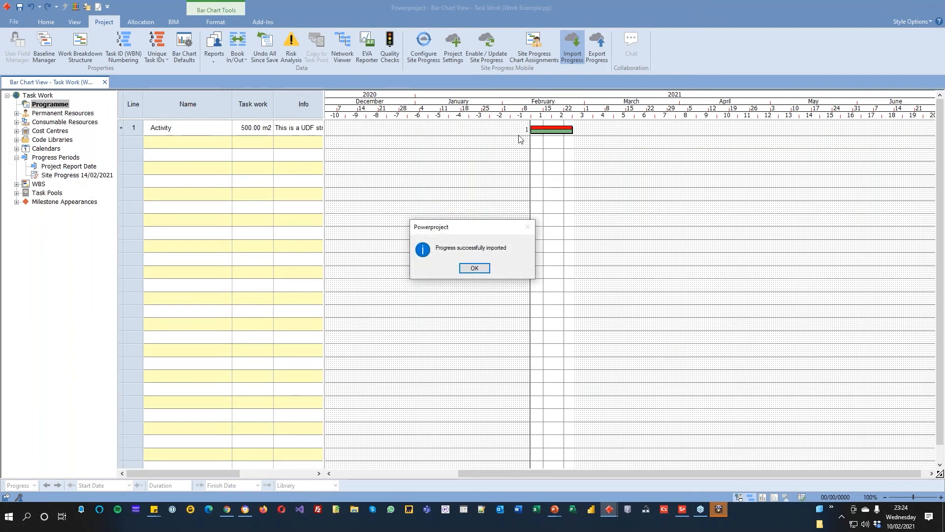
Step: Close the finished import and bring up the Build Stage Example project in a maximised window
click(482, 270)
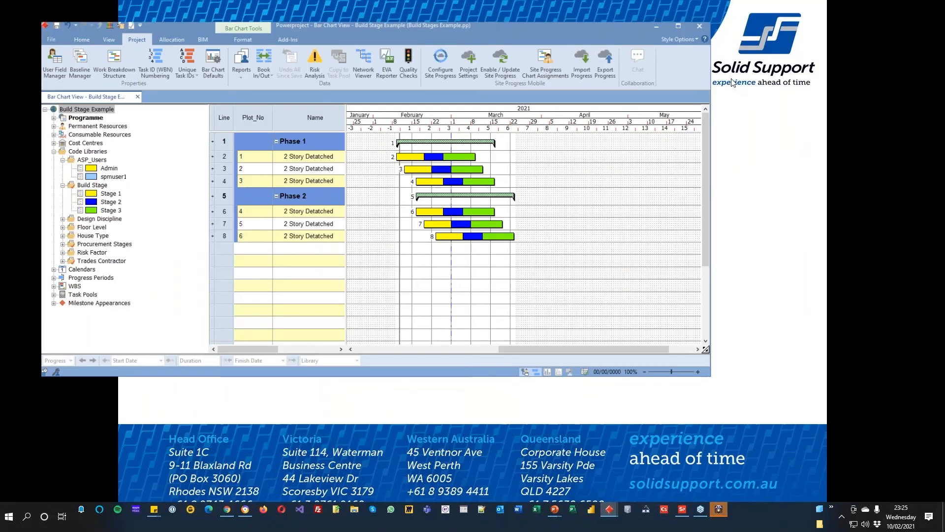
double_click(731, 78)
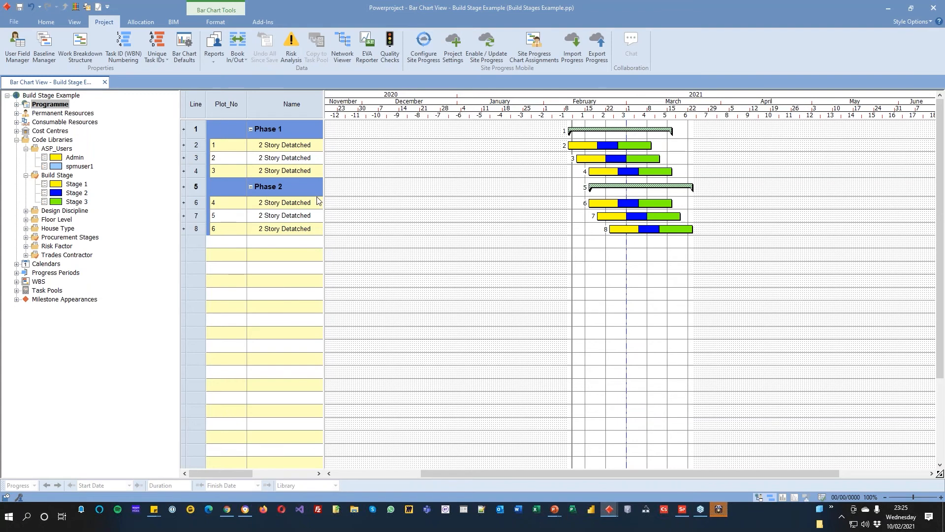
Step: Examine the Stage 1, 2 and 3 bars of plots 1 and 2 and the Site Progress Mobile chart assignments of both phases
click(578, 145)
click(608, 146)
click(637, 146)
click(597, 158)
click(614, 157)
click(643, 158)
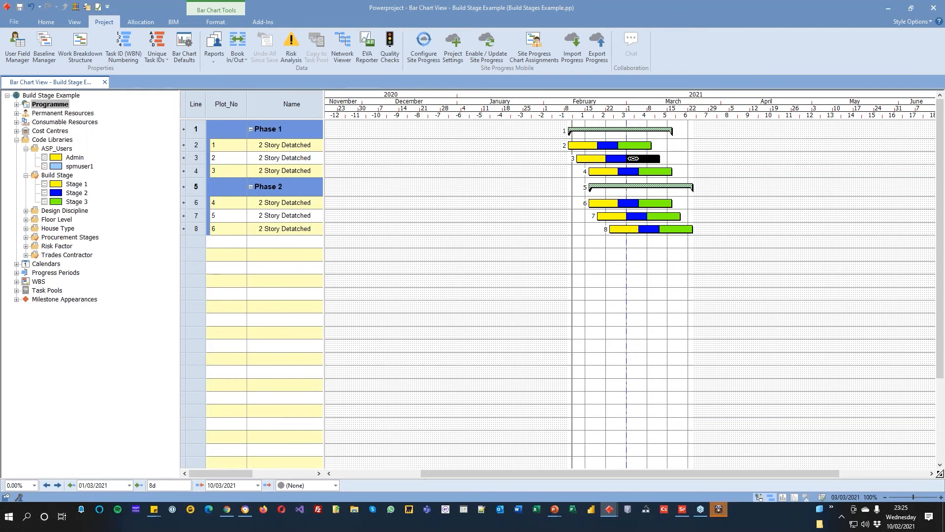
click(706, 171)
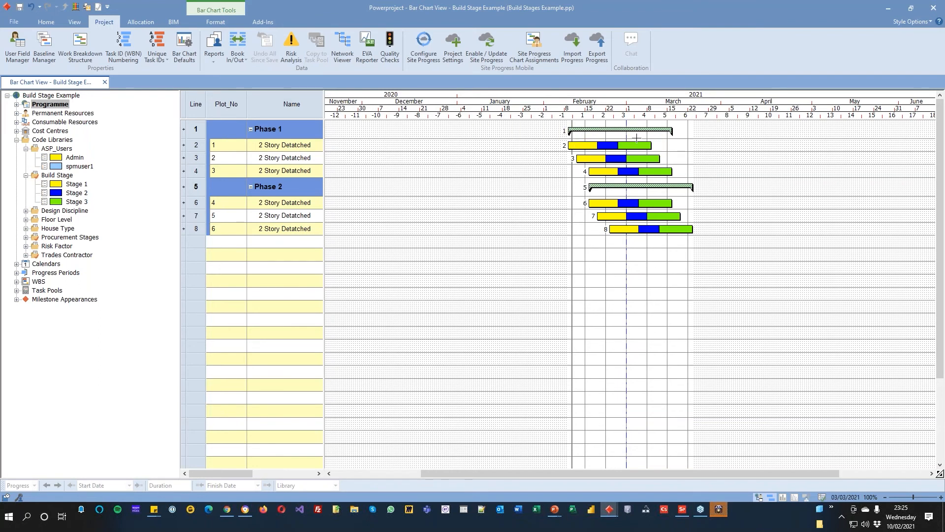
drag(595, 148, 595, 153)
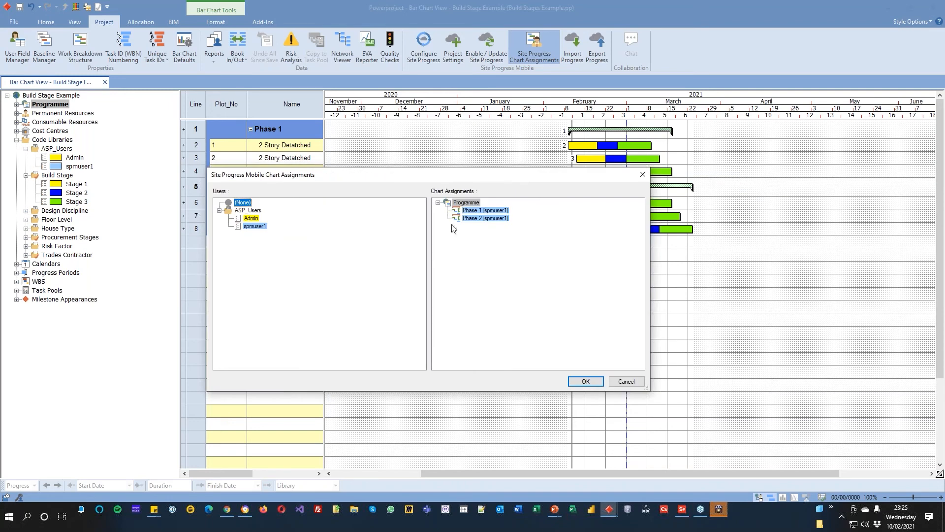
click(626, 381)
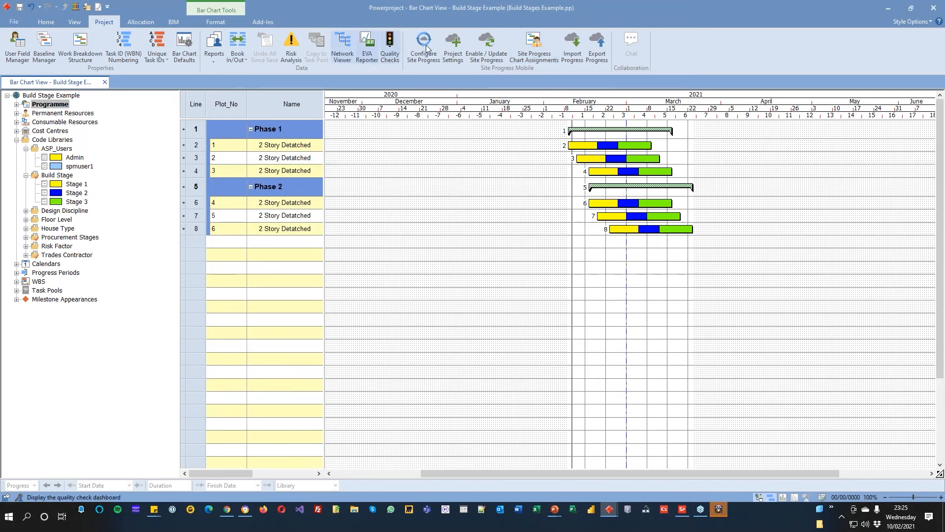
Step: Export the Build Stage Example progress for spmuser1 with the progress date 14/02/2021
click(597, 47)
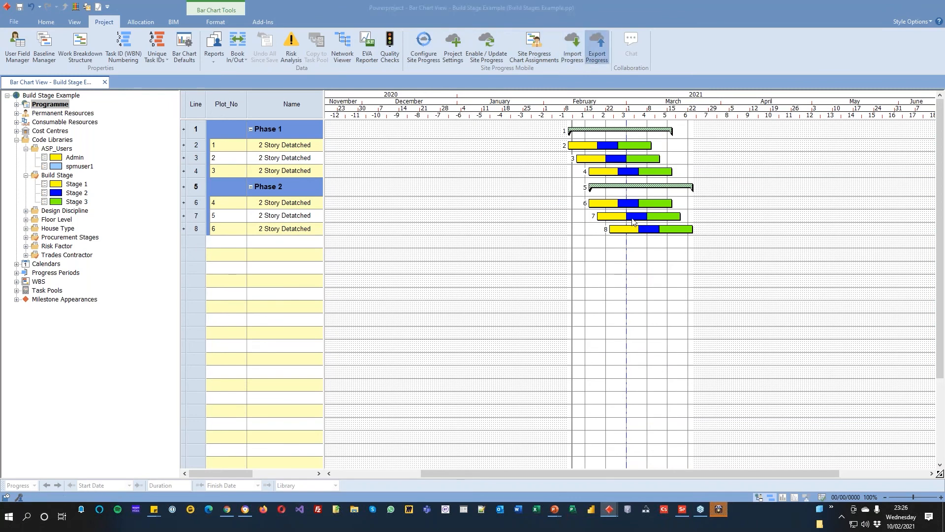
click(164, 184)
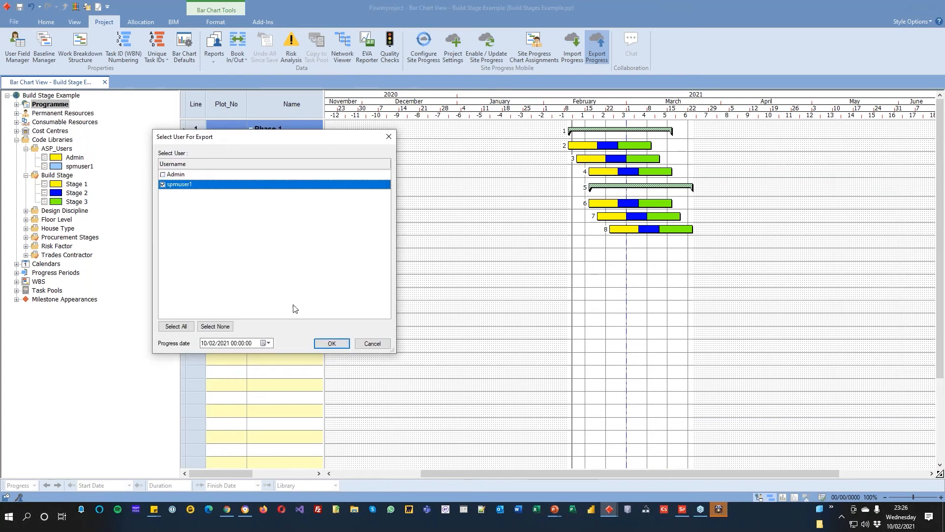
click(268, 343)
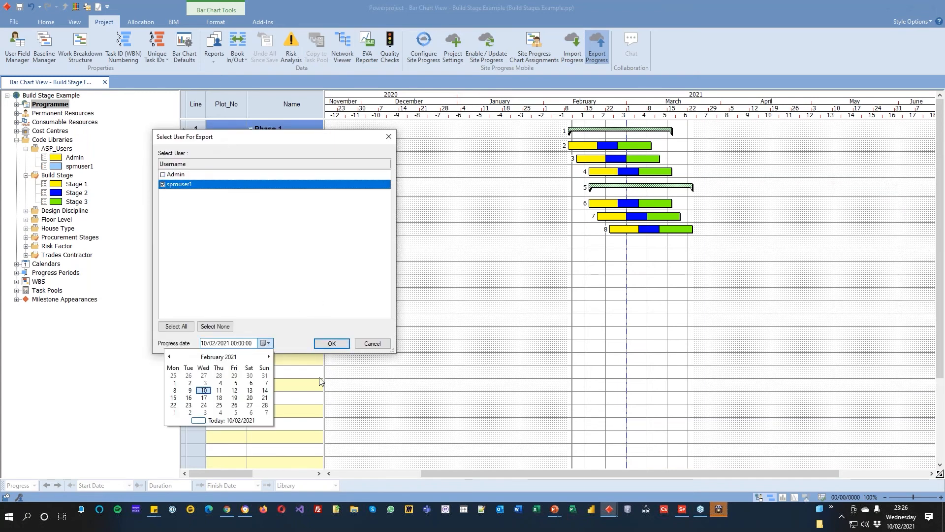
click(264, 391)
click(332, 343)
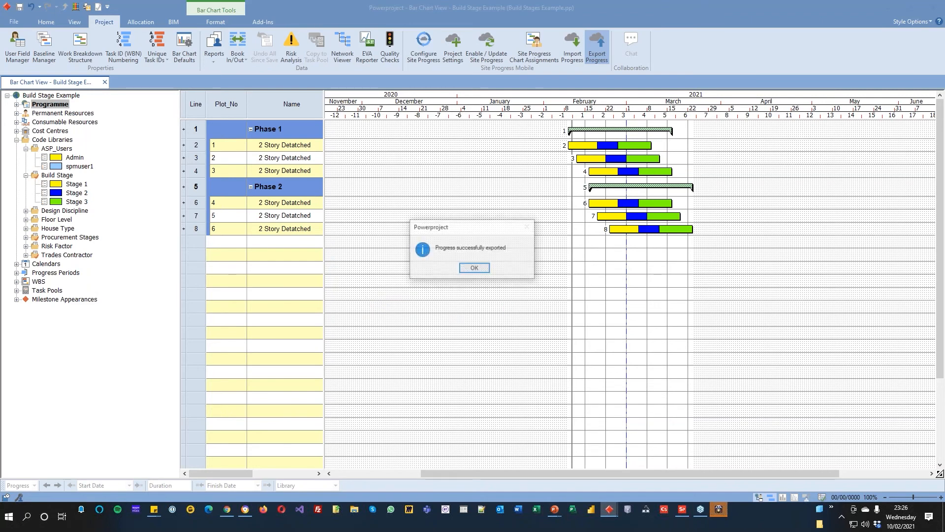
click(475, 269)
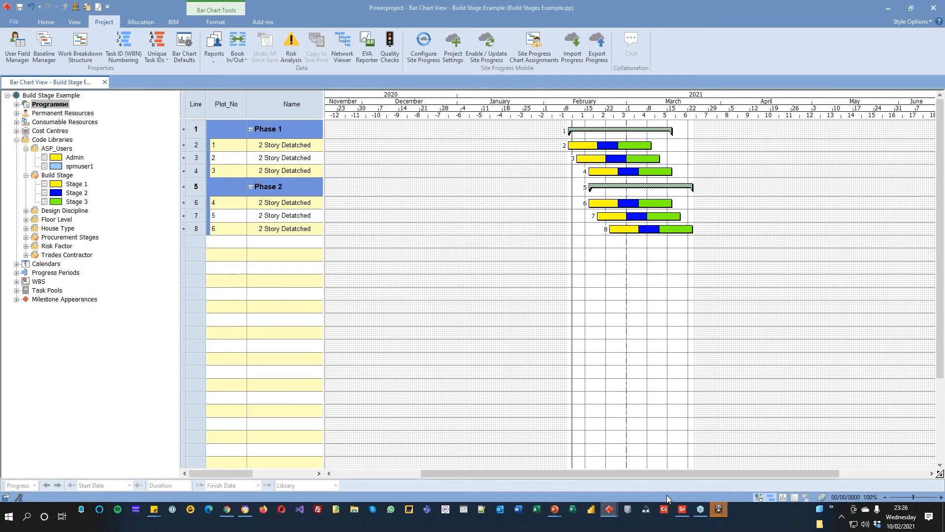
Step: Switch to Site Progress Mobile and download the Build Stage Example project
click(682, 509)
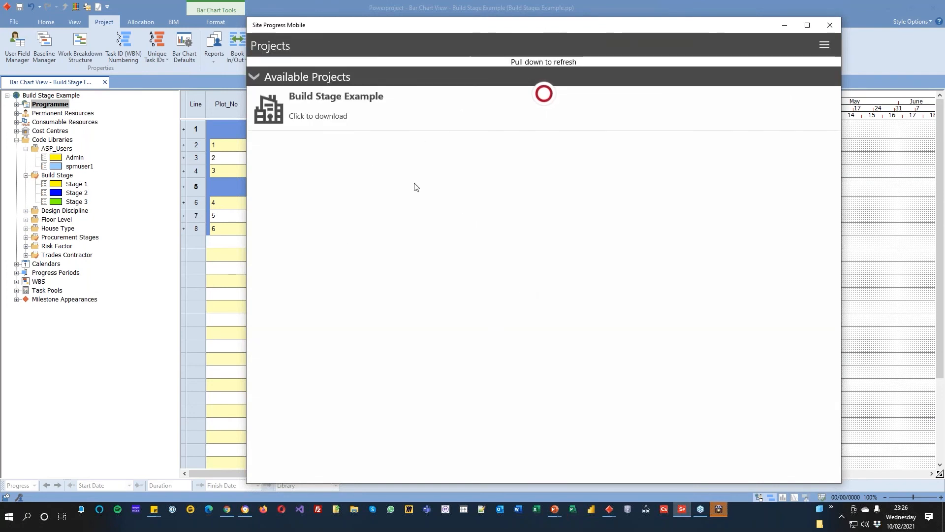
click(379, 118)
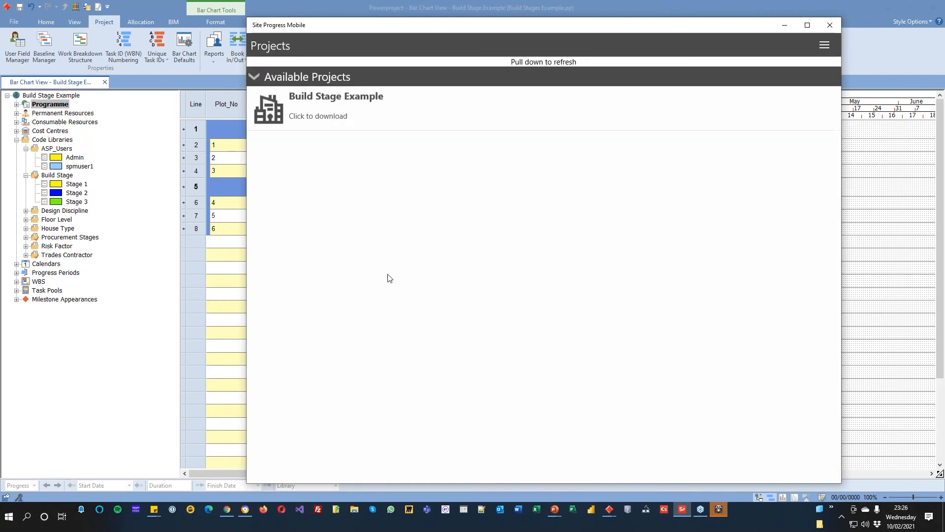
click(348, 115)
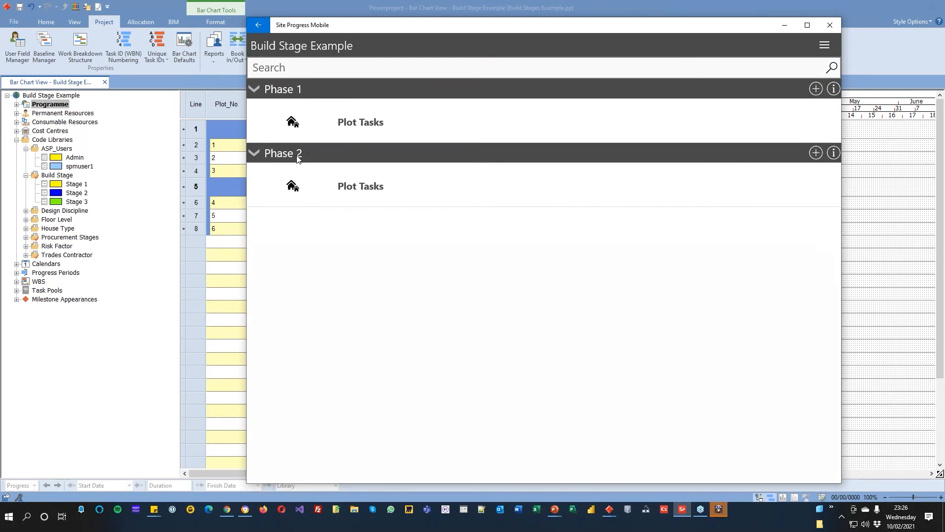
Step: Compare the mobile phases with the bar chart behind them and open Phase 1's Plot Tasks
drag(474, 34, 446, 275)
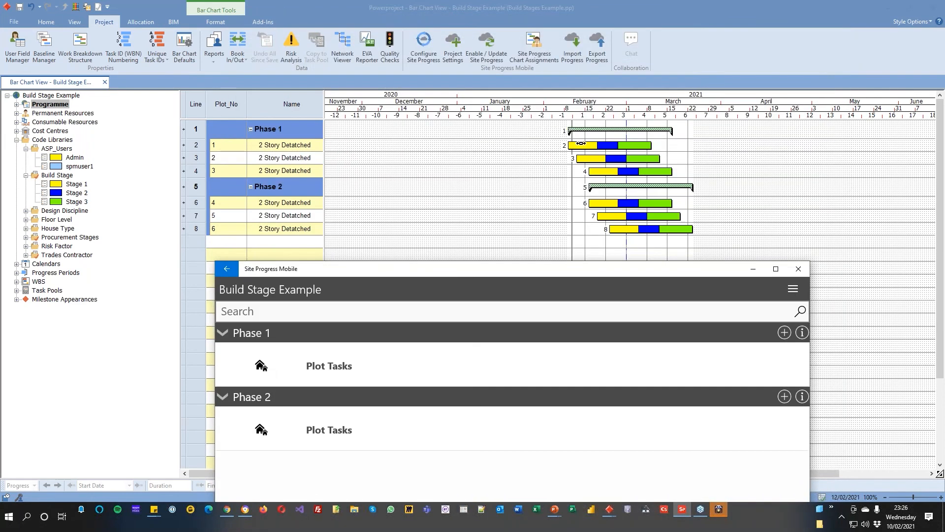
drag(515, 274, 536, 50)
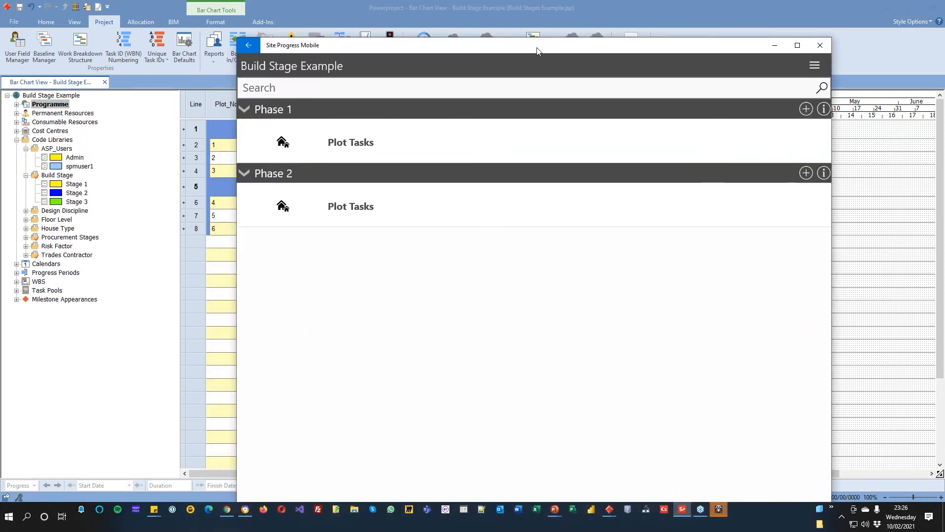
click(243, 110)
click(244, 111)
drag(346, 49, 314, 20)
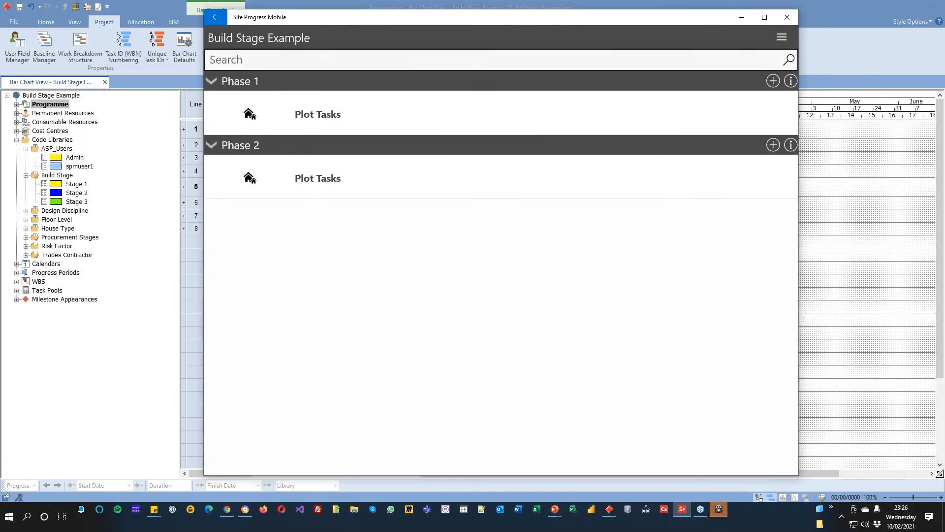
click(304, 117)
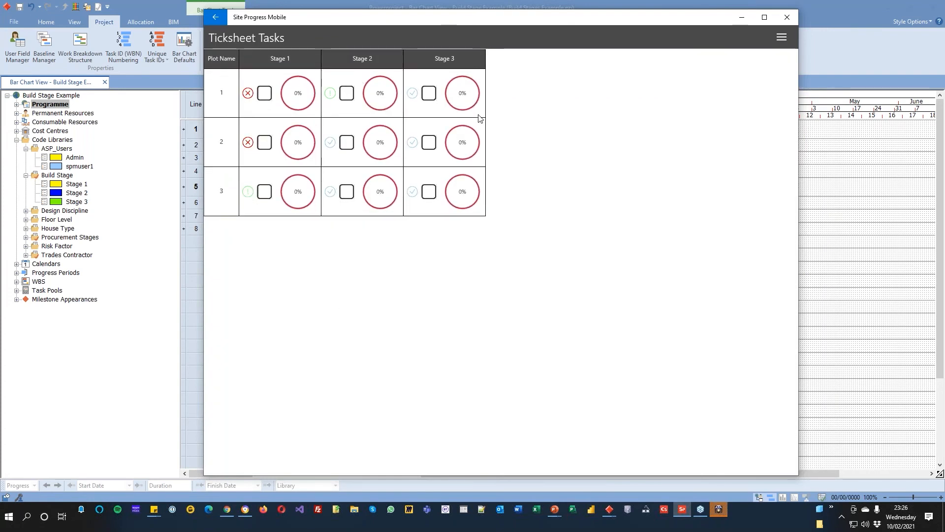
Step: Mark plot 1 complete through Stage 2 in the ticksheet and view its Stage 2 task progress details
click(264, 94)
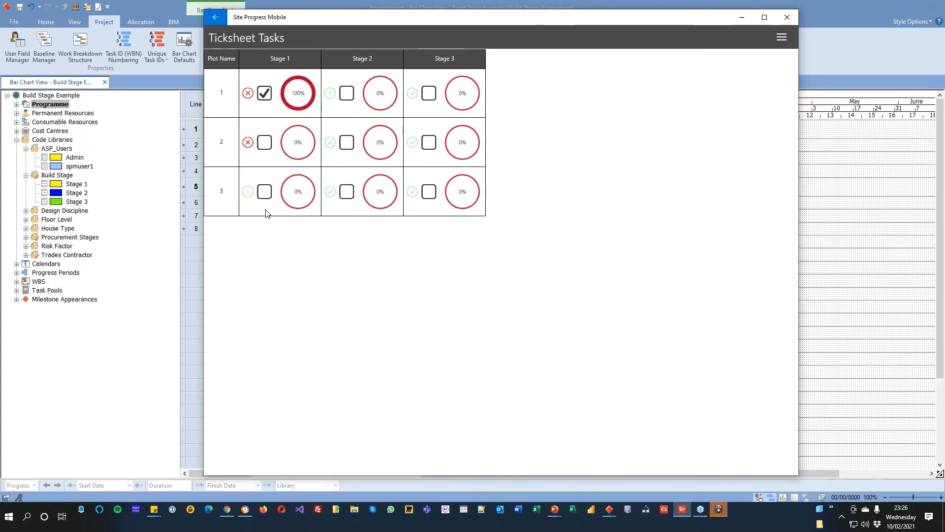
click(269, 95)
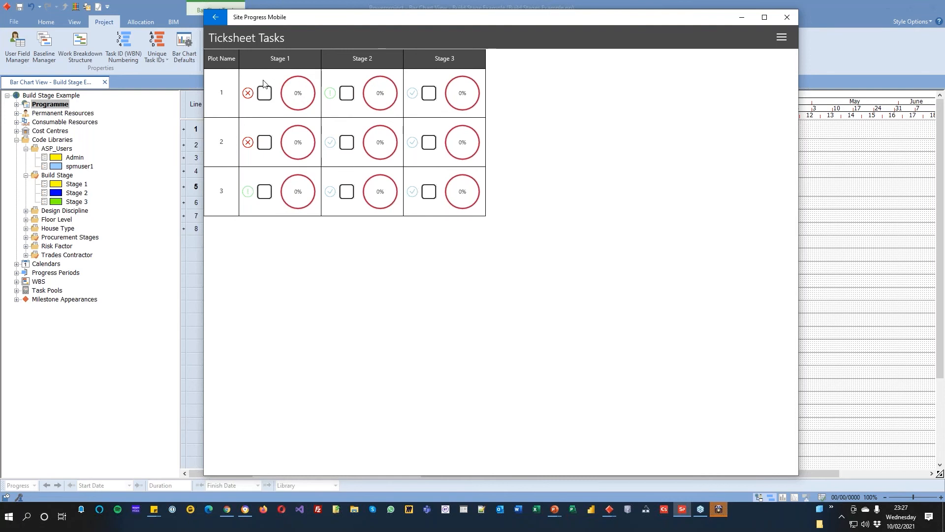
click(346, 94)
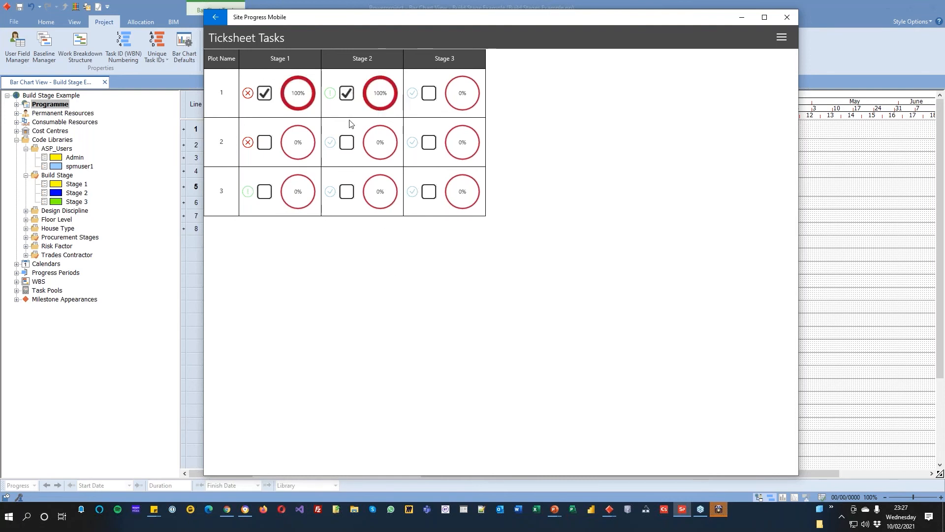
click(375, 96)
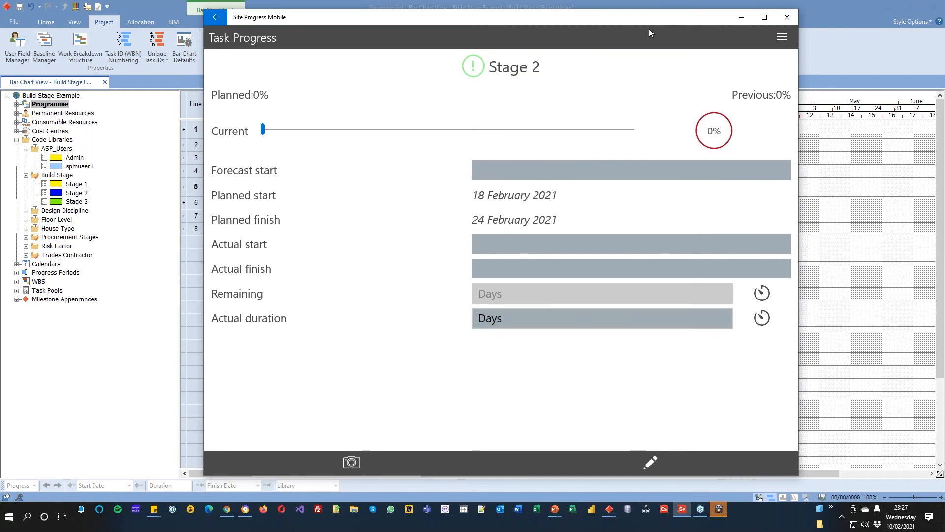
click(215, 17)
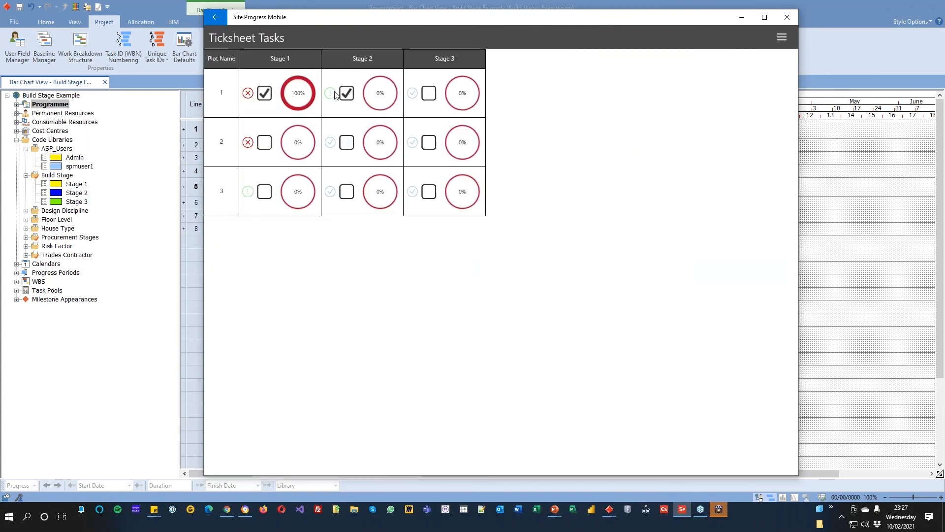
Step: Mark plot 1 complete through Stage 3 and plot 2 through Stage 2, and submit the progress
click(429, 95)
click(347, 143)
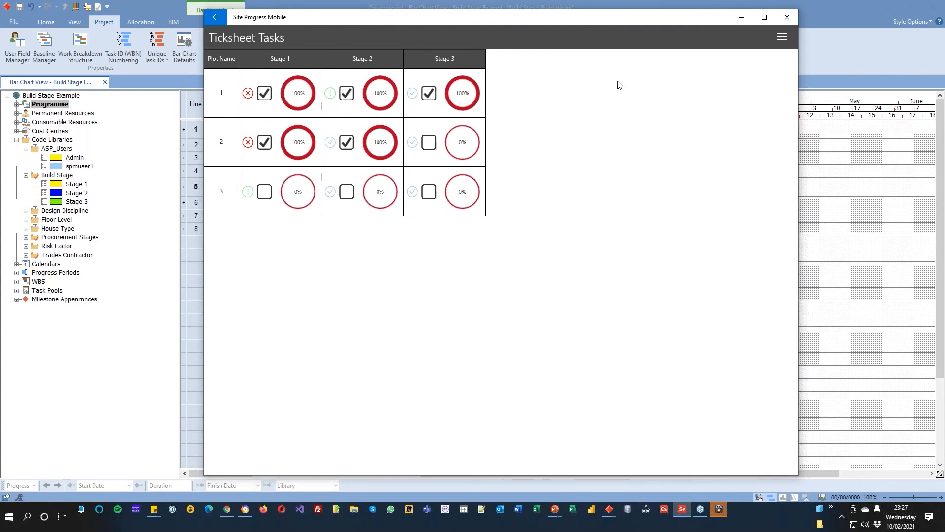
click(782, 37)
click(444, 260)
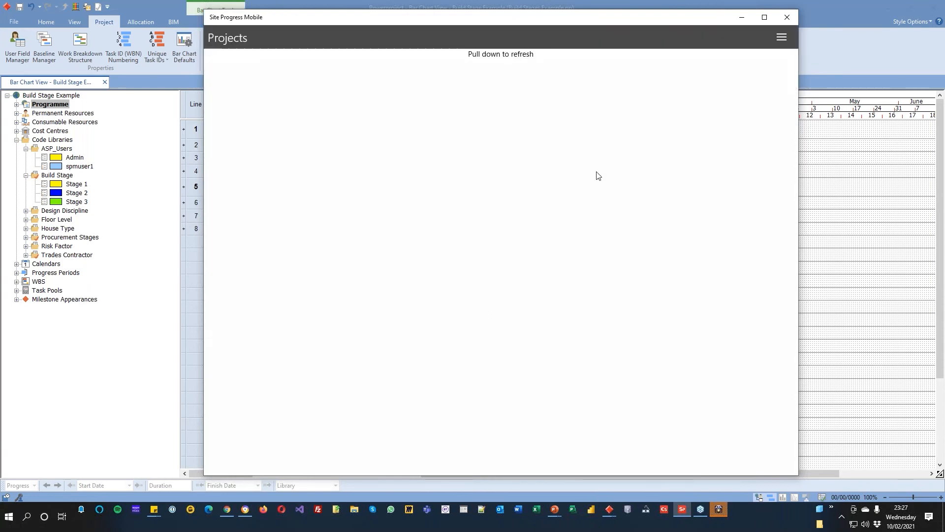
Step: Return to Powerproject and import spmuser1's progress with the progress date 14/02/2021
click(822, 133)
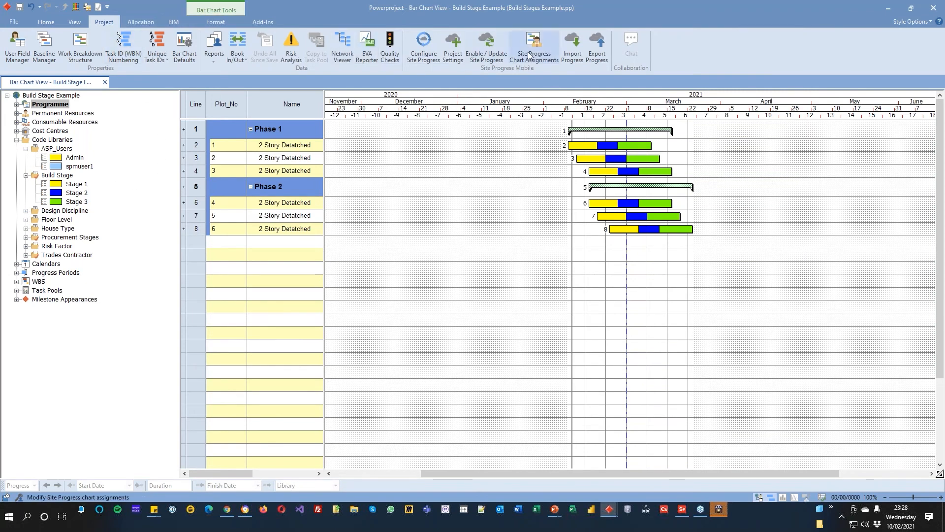
click(572, 47)
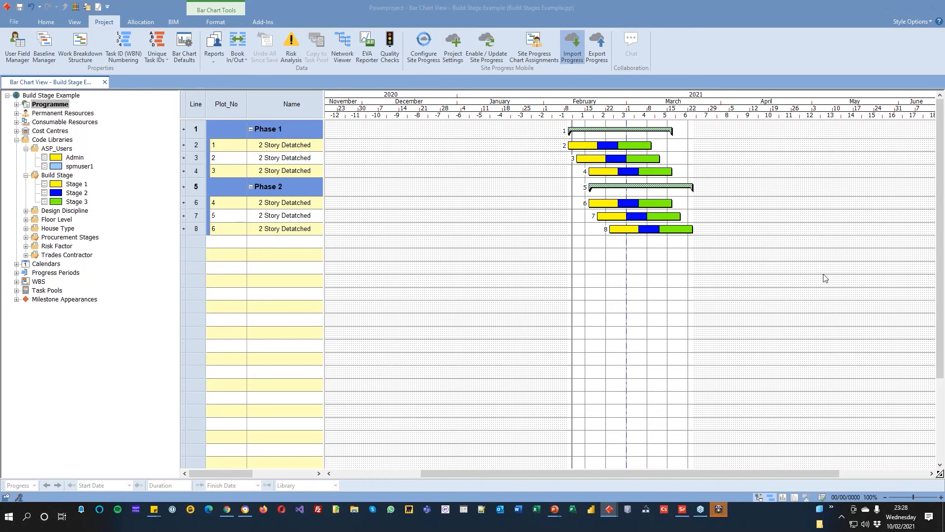
drag(732, 156, 384, 140)
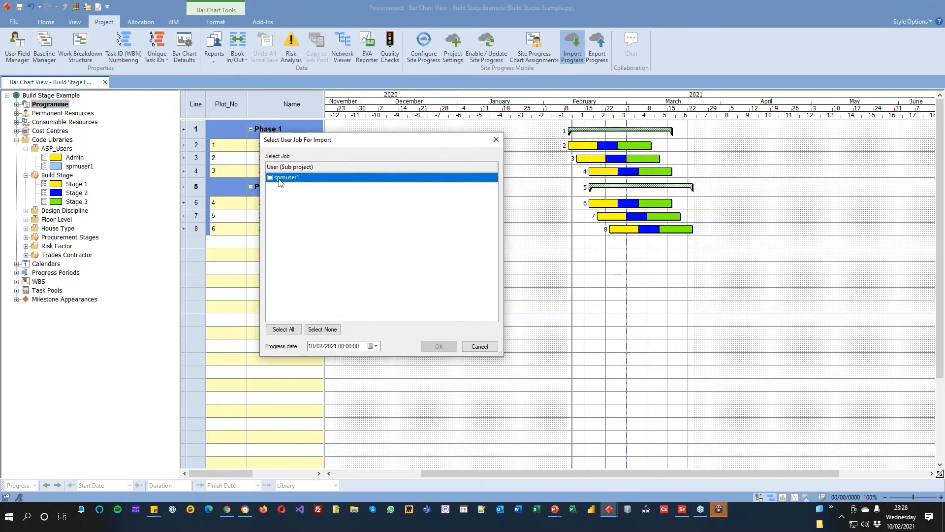
click(270, 178)
click(375, 347)
click(375, 393)
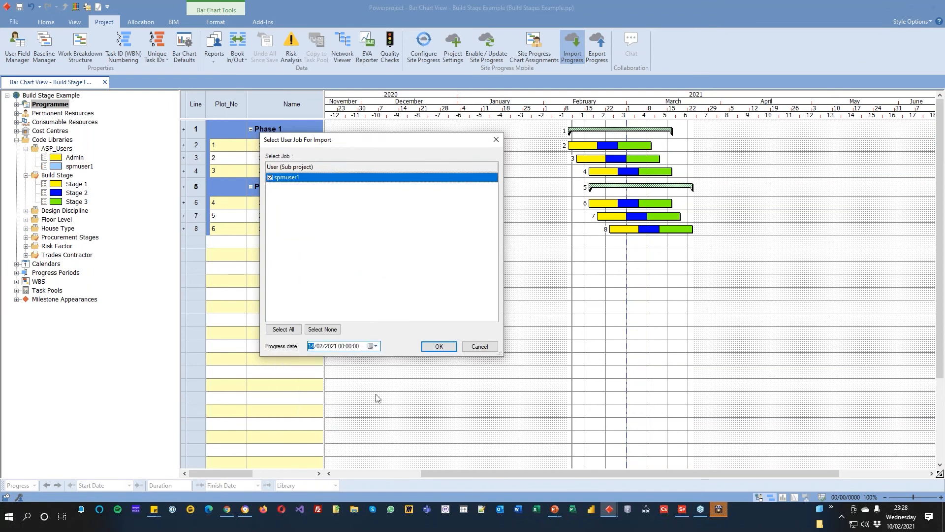
click(439, 346)
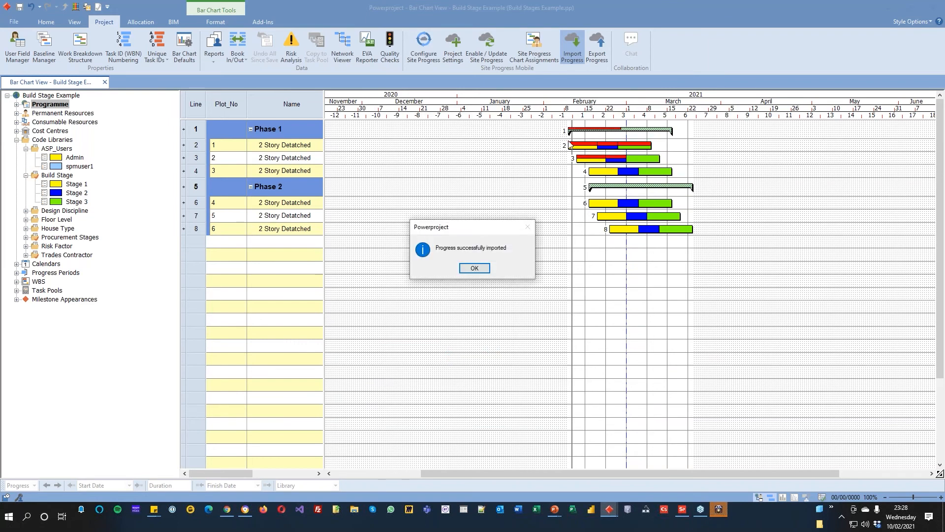
click(477, 268)
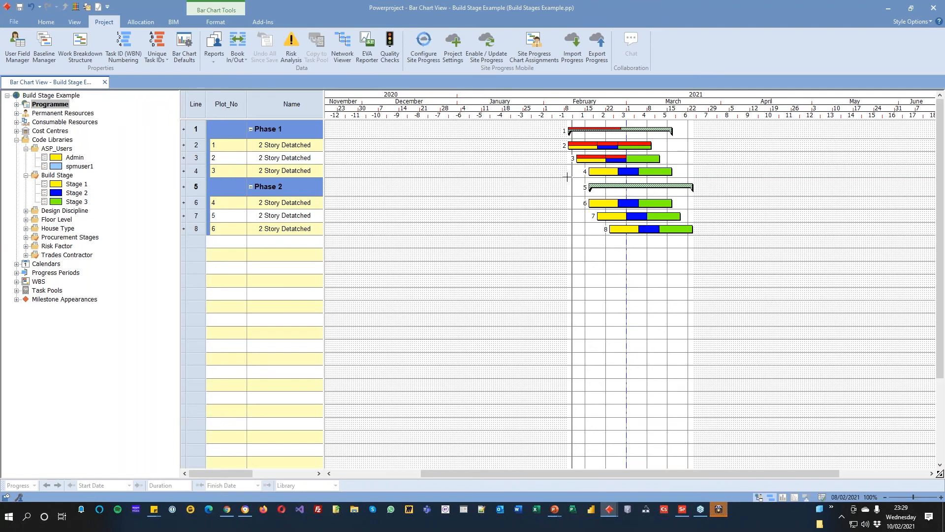
Step: Examine the imported progress on the Phase 1 summary bar and single out the rows of plots 1 and 4
click(592, 130)
click(585, 301)
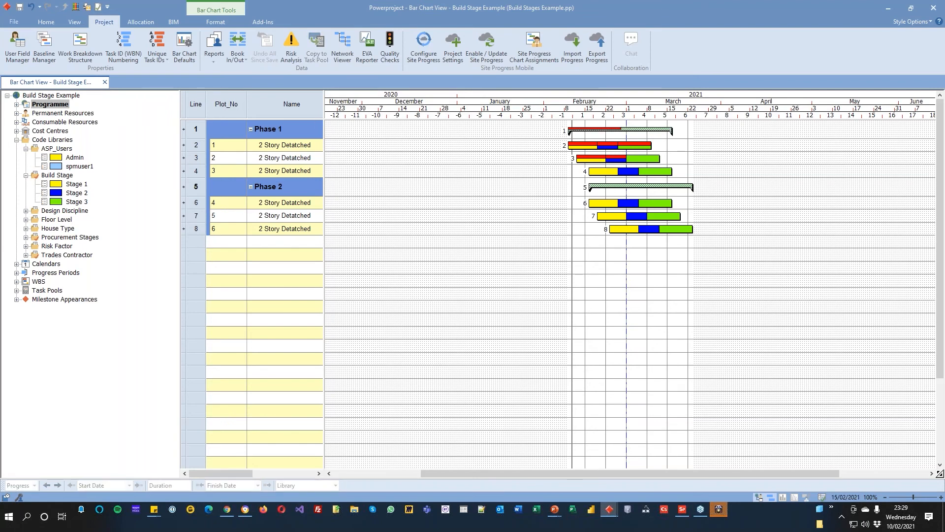
click(199, 143)
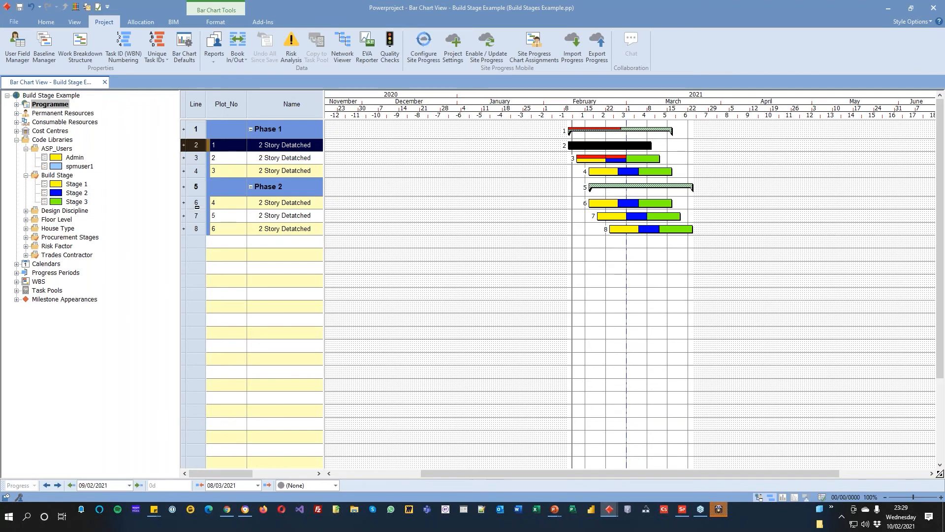
ctrl+click(196, 204)
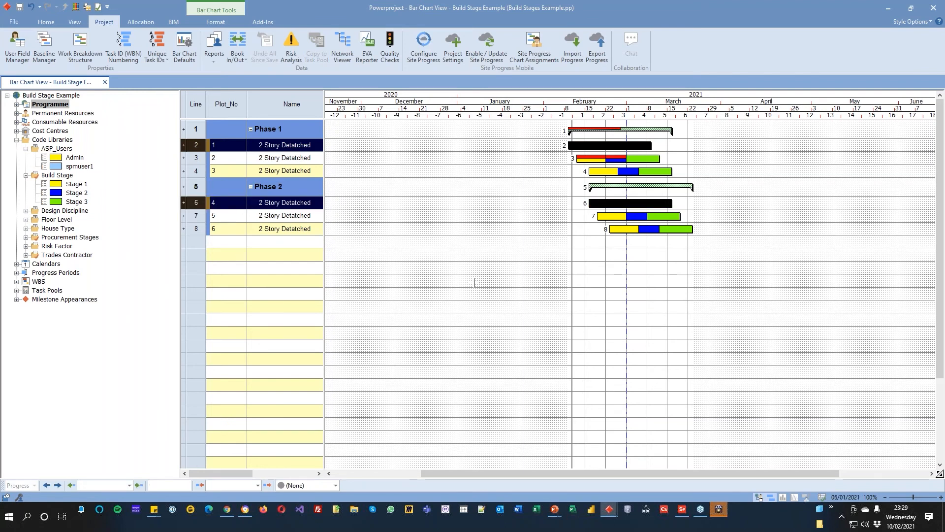
click(481, 259)
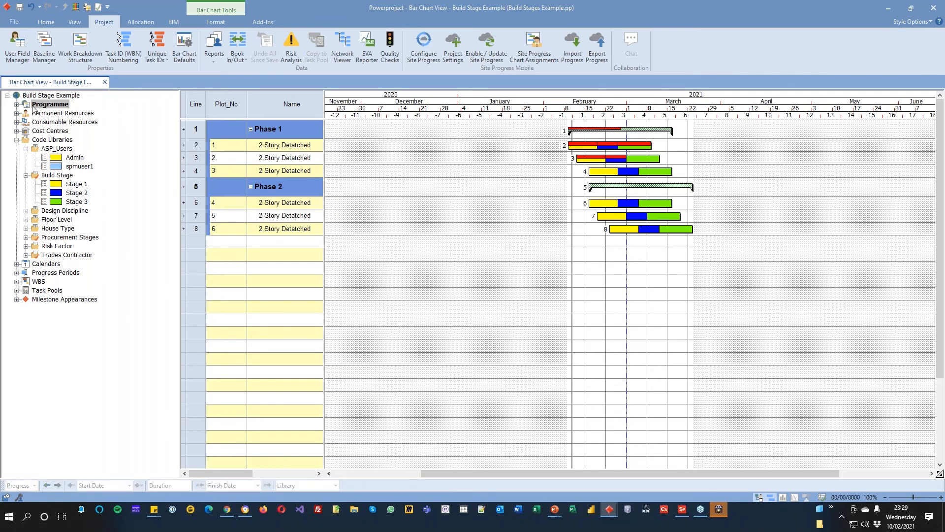
Step: Assign spmuser1 as the Site Progress user of the first permanent resource under Structural Engineers
click(17, 113)
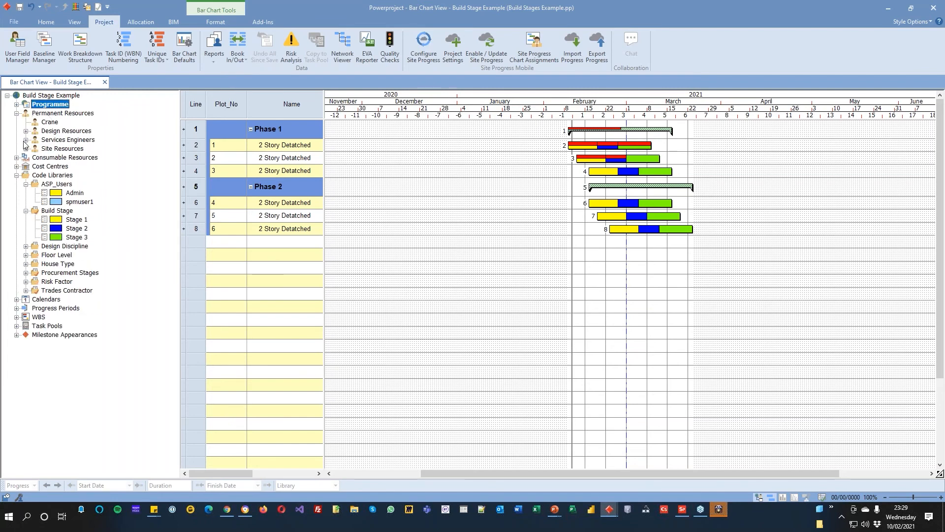
click(26, 141)
click(26, 130)
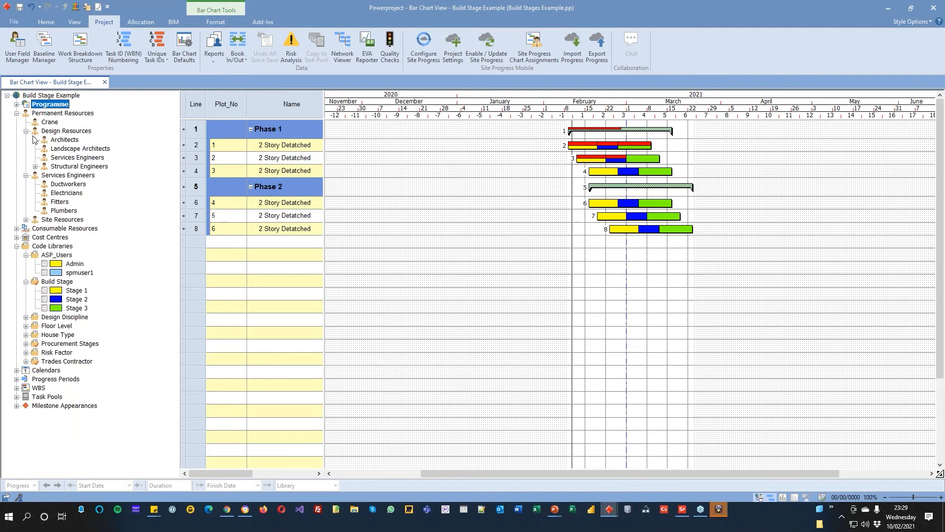
click(35, 166)
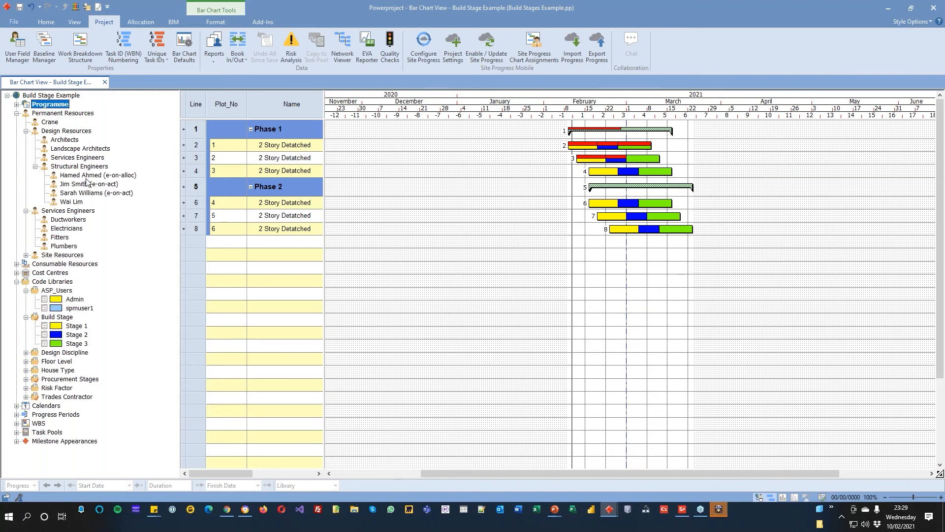
right_click(88, 177)
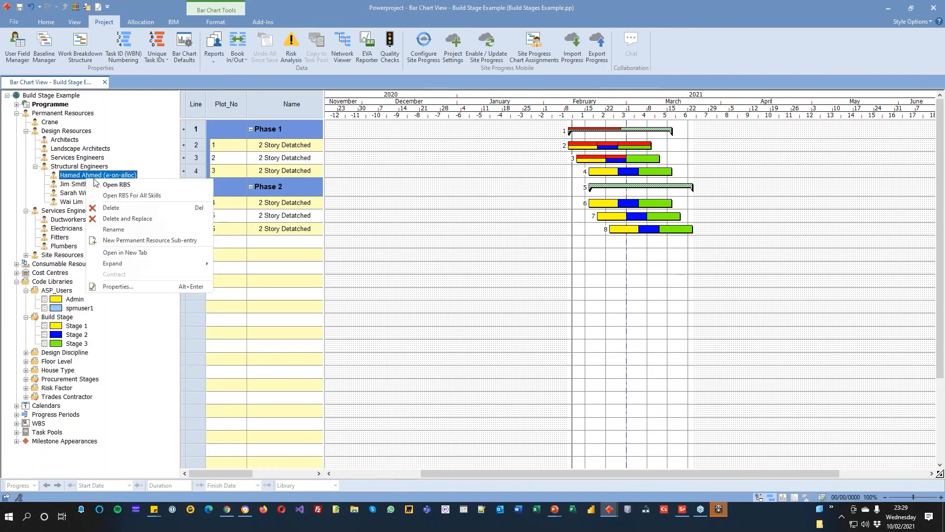
click(148, 286)
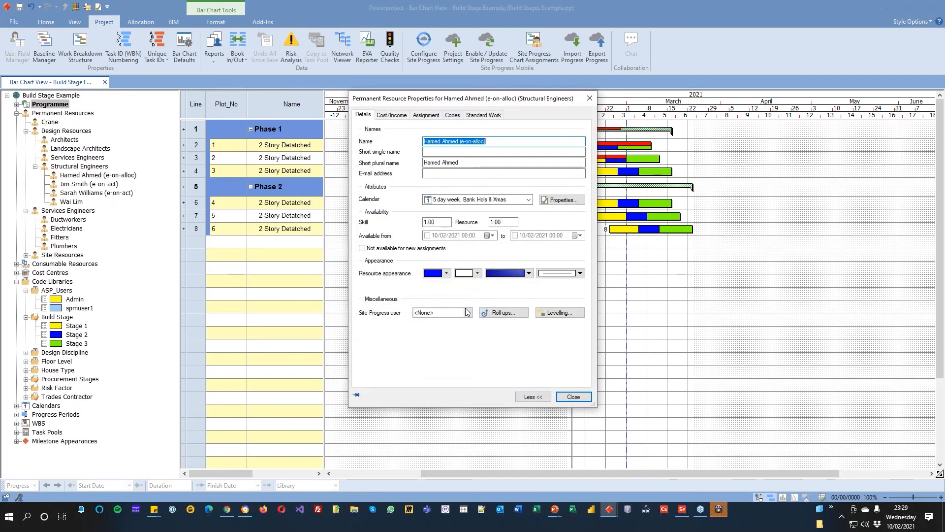
click(443, 312)
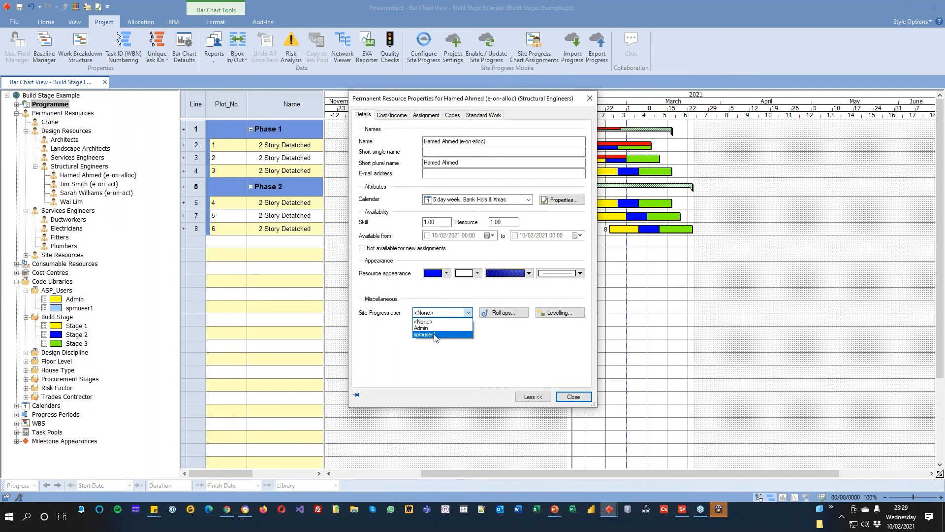
click(435, 335)
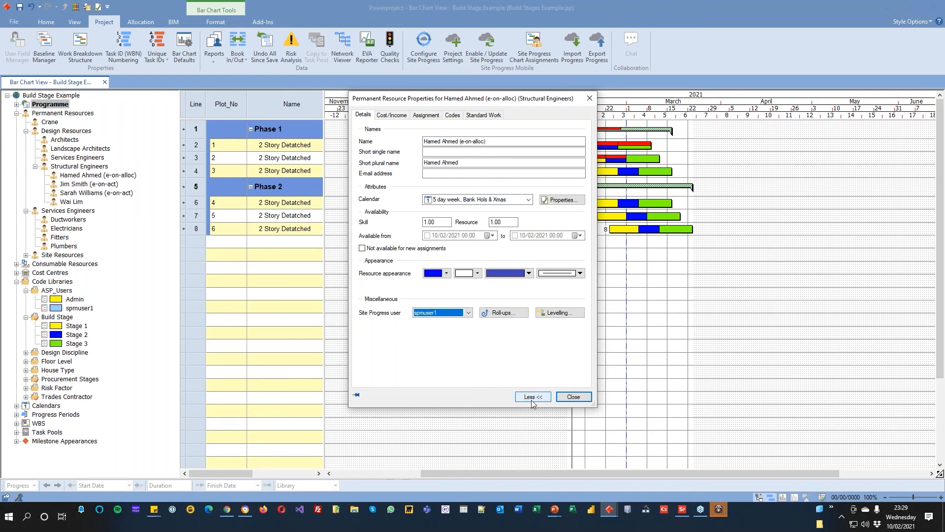
click(573, 397)
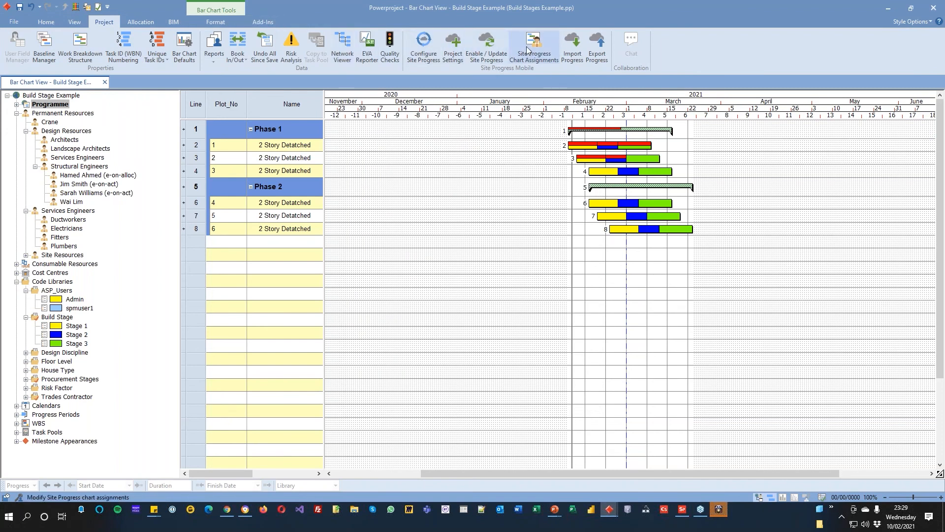
Step: Review the import, export and ticksheet options in the Site Progress Mobile settings, and add a "Weather" entry to the notes list
click(423, 47)
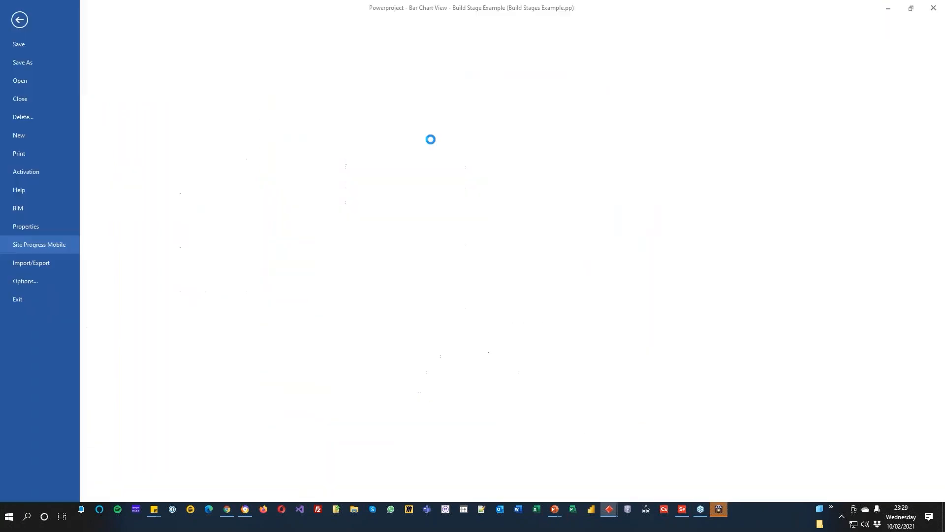
click(870, 60)
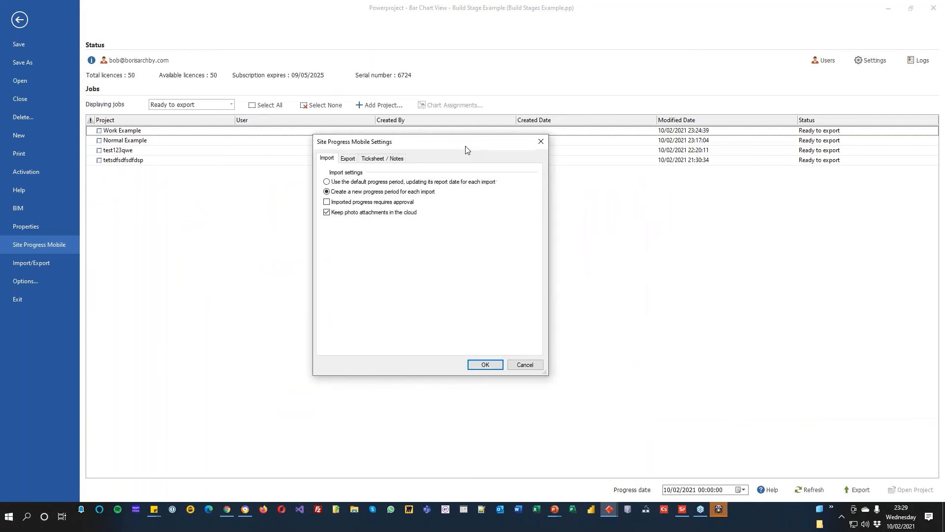
click(347, 160)
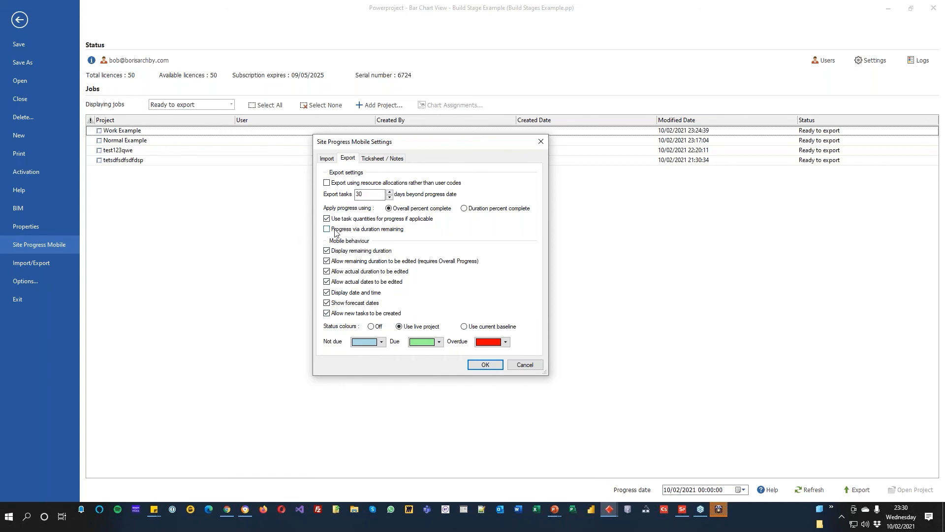
click(374, 159)
click(434, 182)
drag(434, 183, 364, 186)
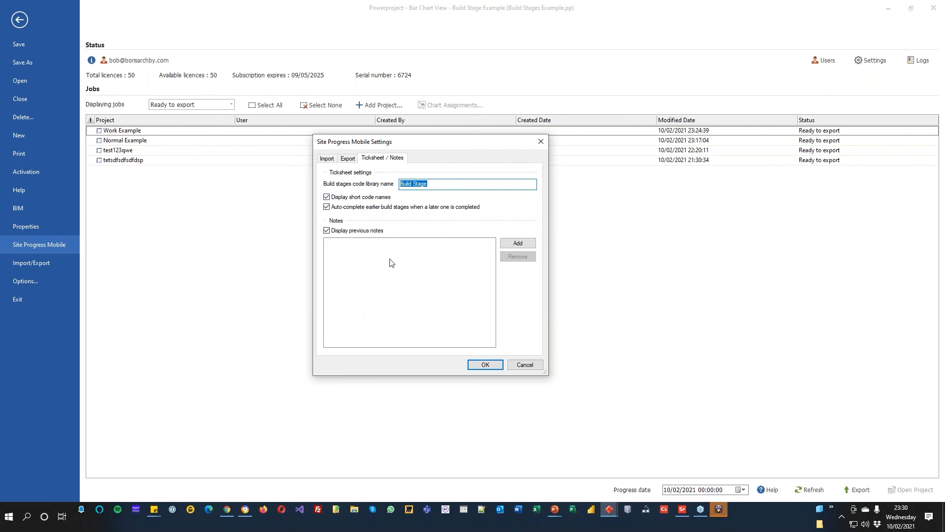
click(517, 244)
text(Weather bad)
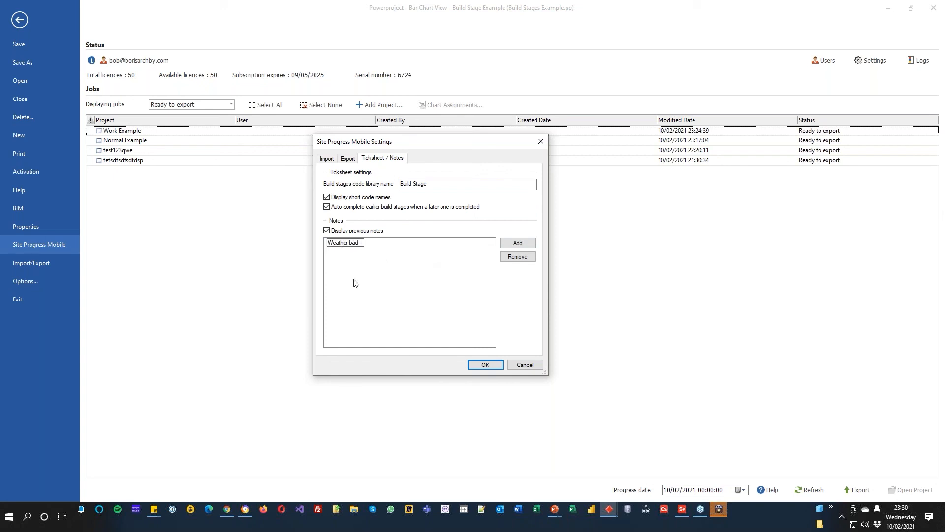
click(353, 283)
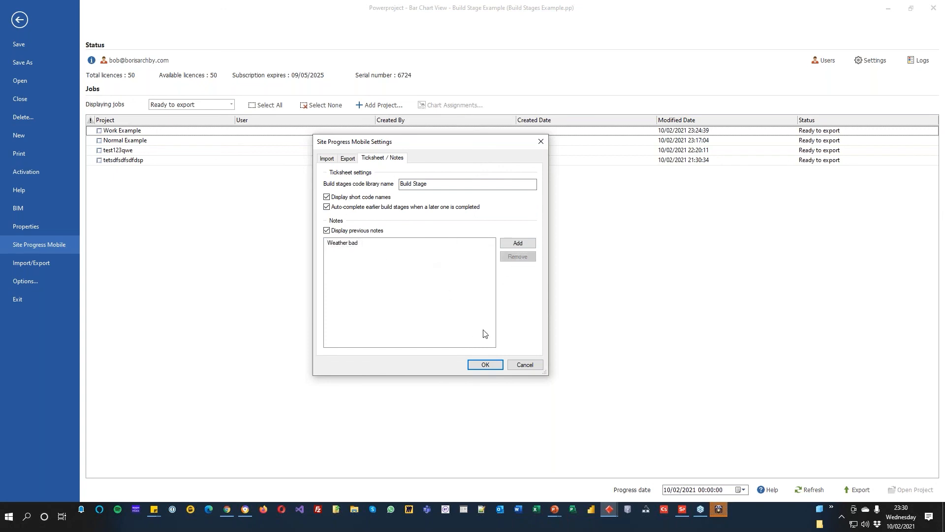
click(493, 365)
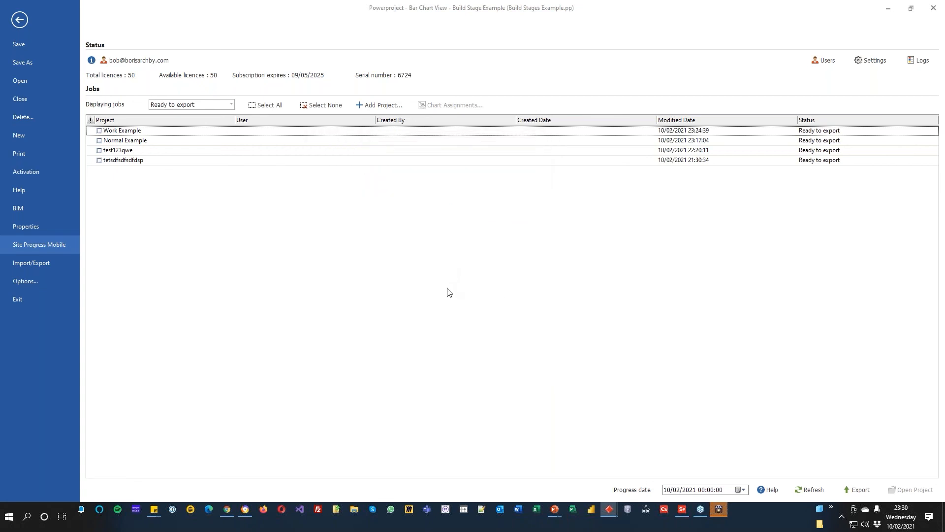
Step: Leave the Site Progress Mobile page and close the Build Stage Example project
click(20, 20)
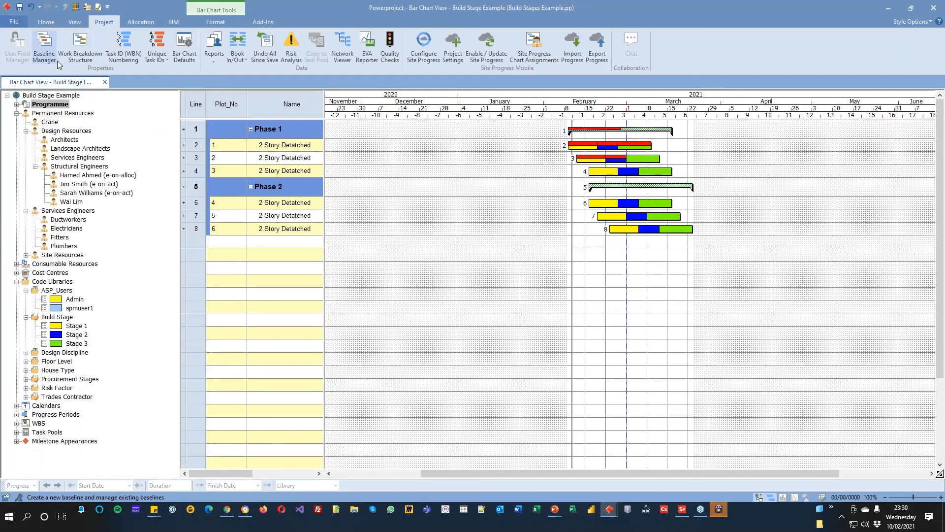
click(13, 21)
click(16, 100)
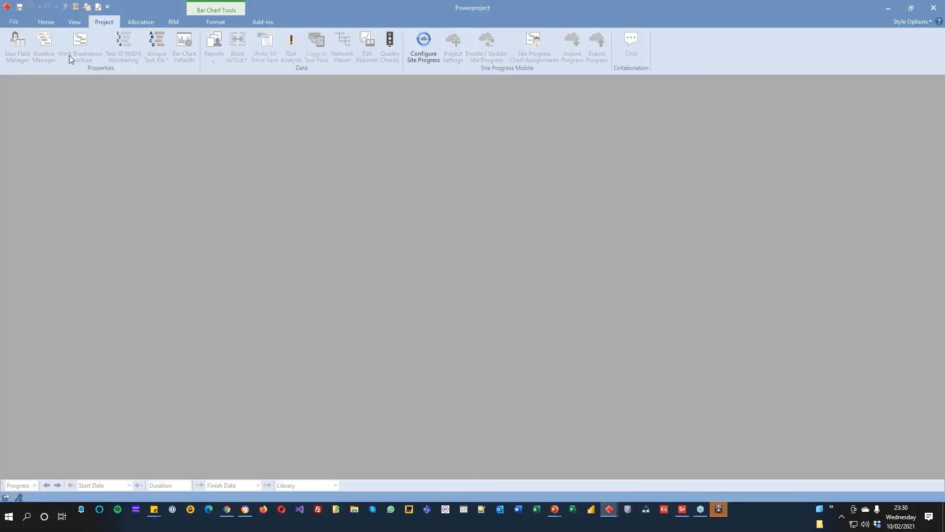
Step: Create a project from the Construction Template with the file name and title "New Project"
click(15, 22)
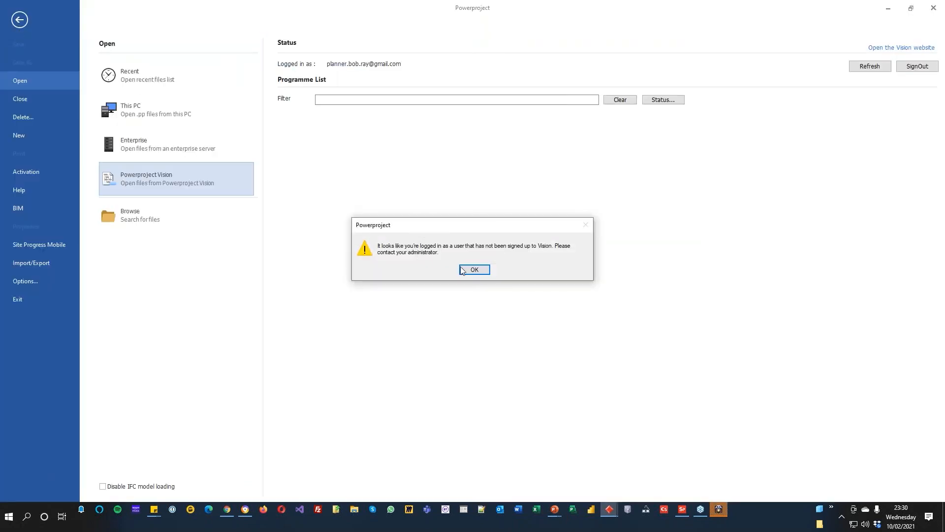
click(480, 273)
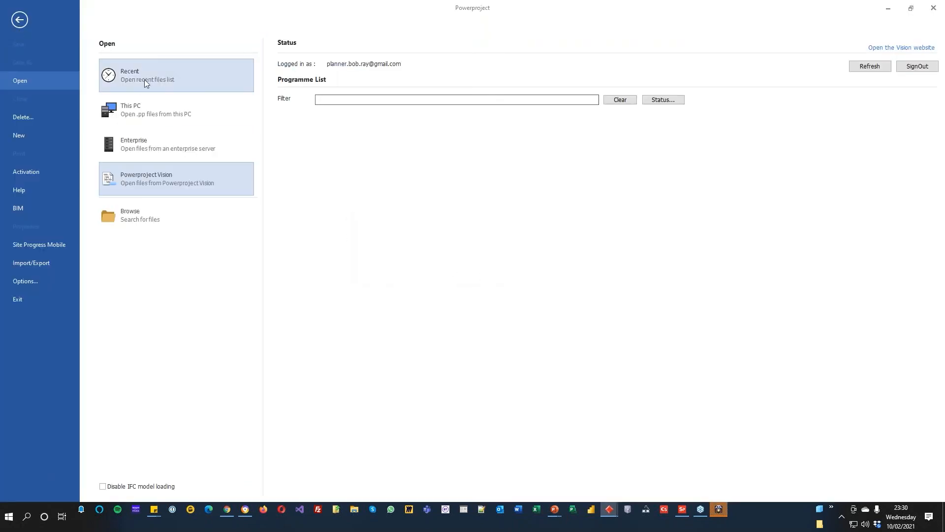
click(26, 133)
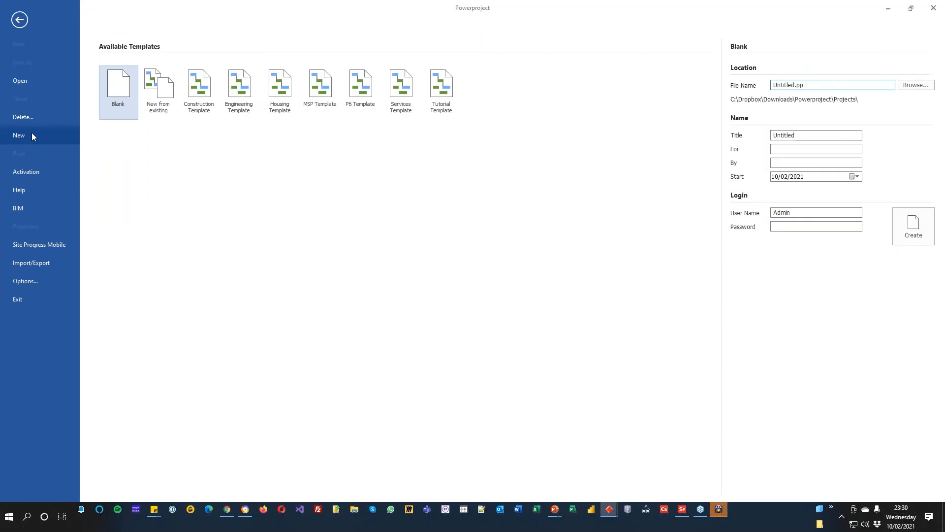
click(202, 94)
double_click(825, 85)
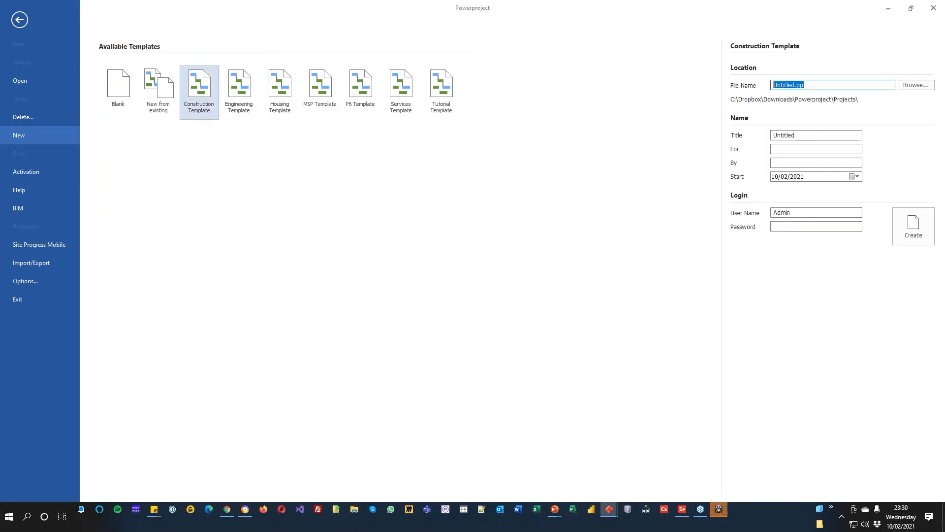
text(New Project)
drag(799, 136, 759, 137)
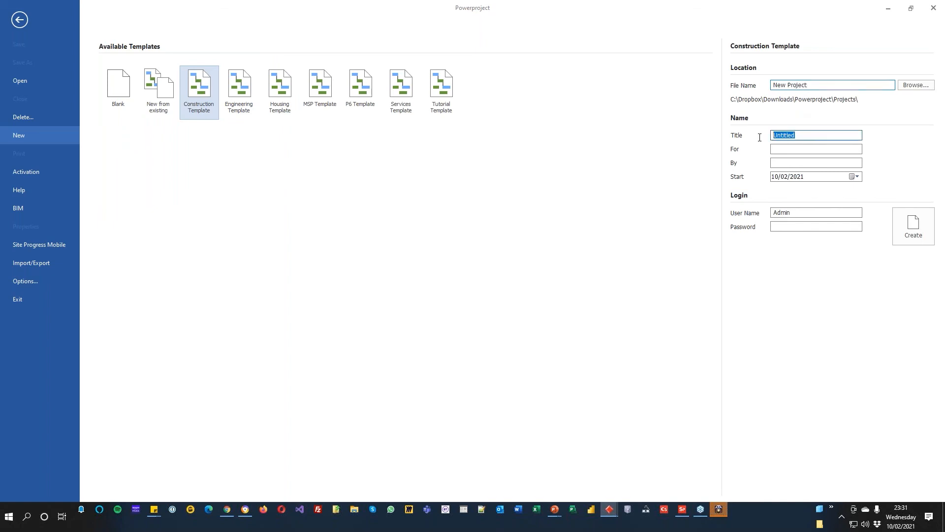
text(New Project)
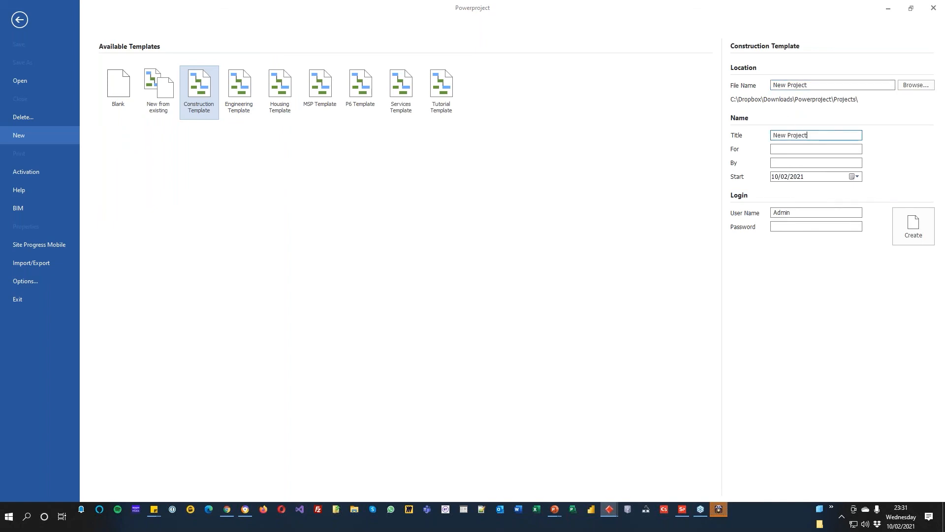
click(913, 226)
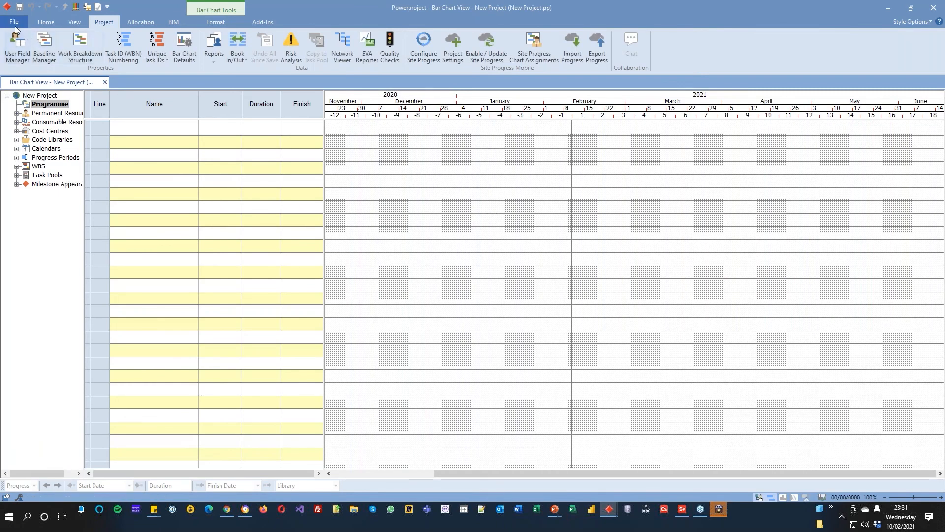
Step: Check the Site Progress Mobile list of jobs ready to export and return to the bar chart
click(14, 24)
click(39, 245)
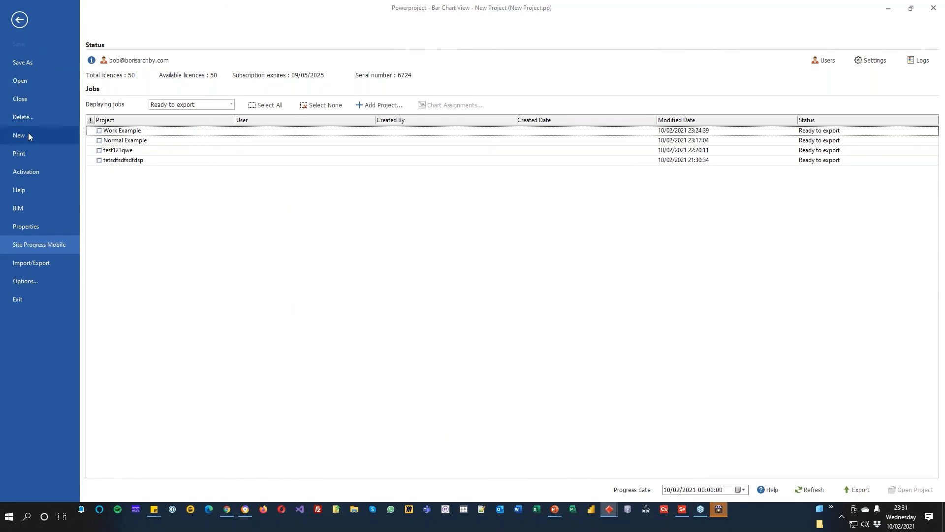
click(19, 19)
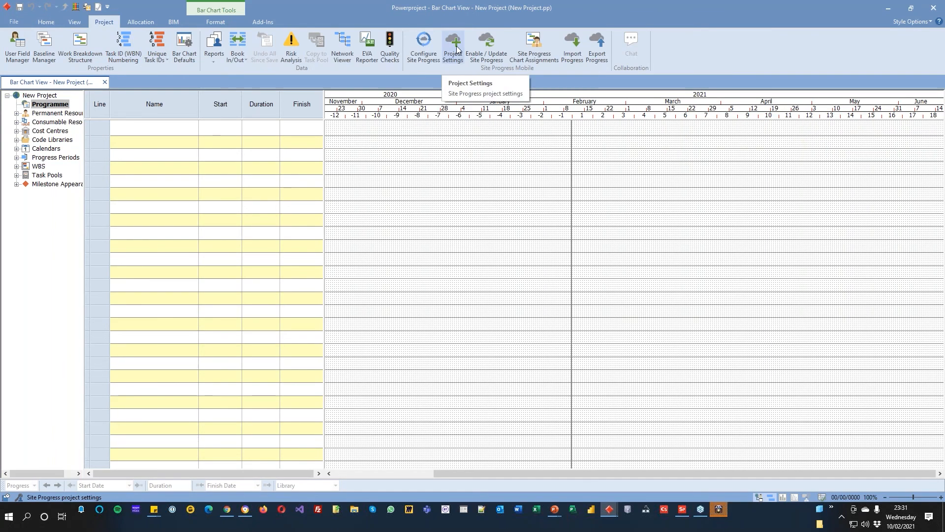
Step: Enable Site Progress for New Project and create the Build Stages code library for ticksheet support
click(487, 46)
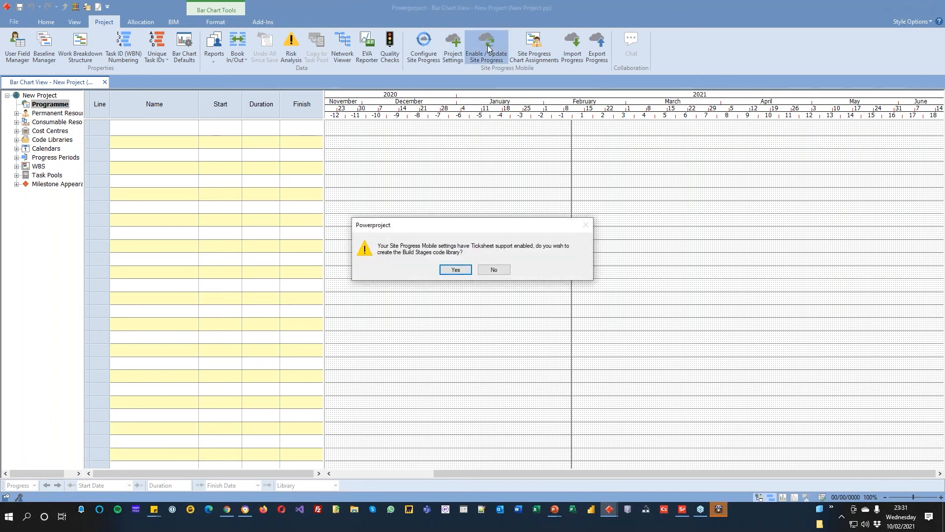
click(453, 270)
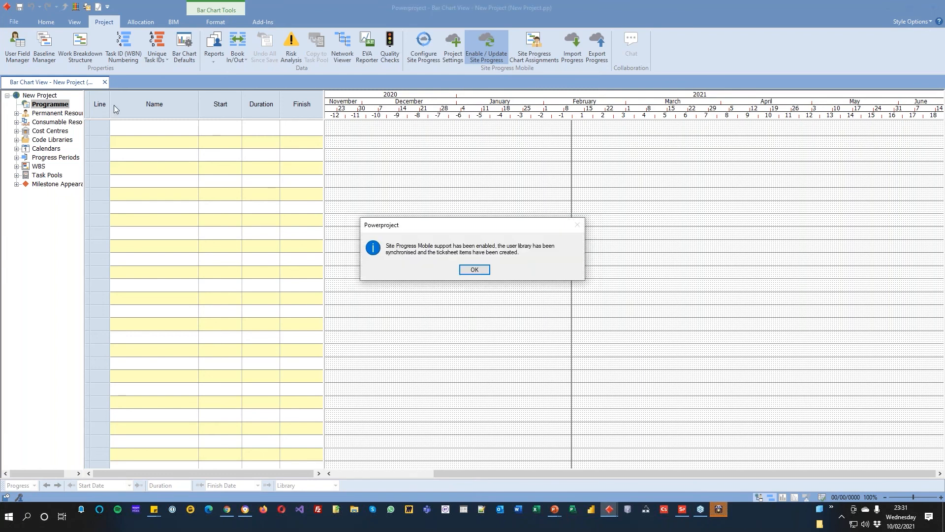
click(465, 274)
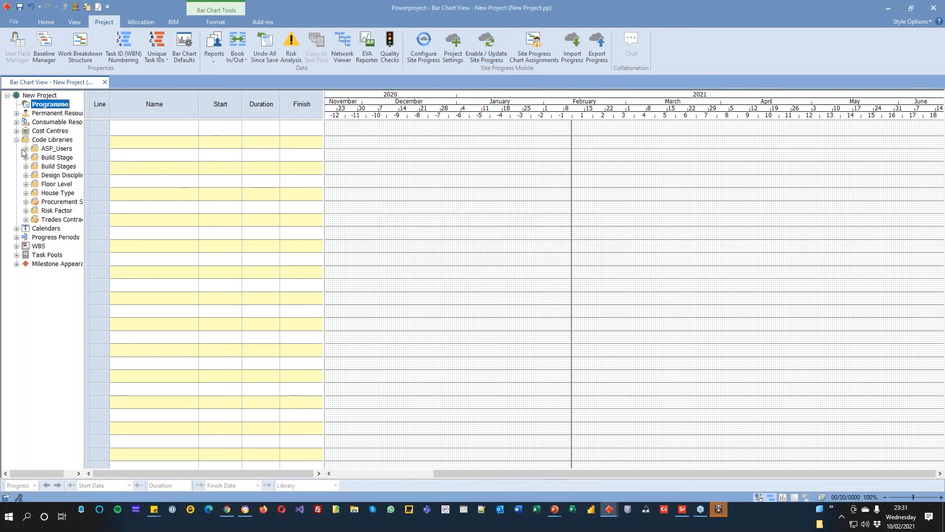
Step: Expand the ASP_Users and Build Stage code libraries and widen the project tree to read their entries
click(25, 149)
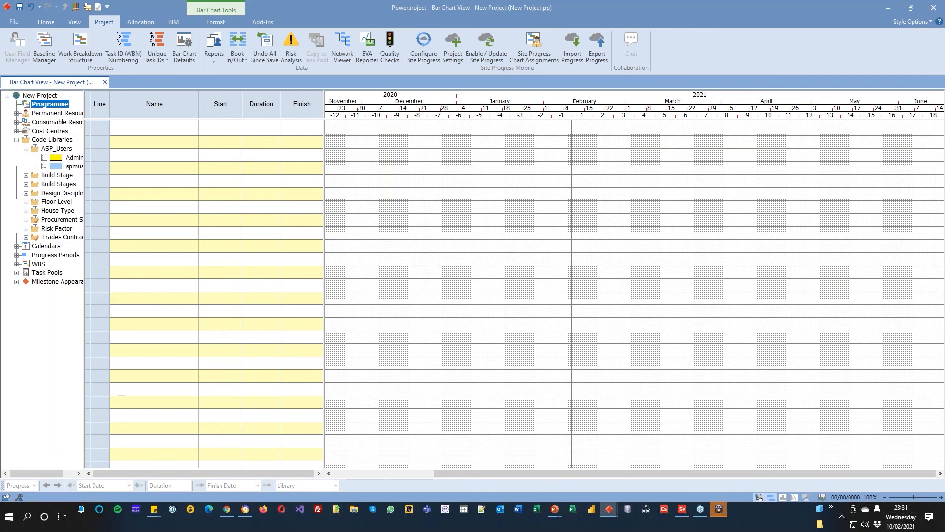
click(26, 176)
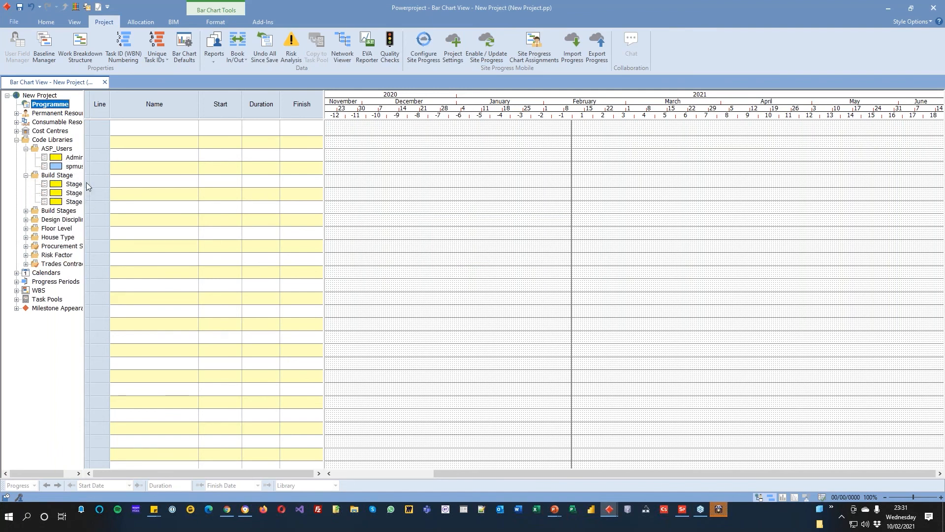
drag(84, 180, 112, 169)
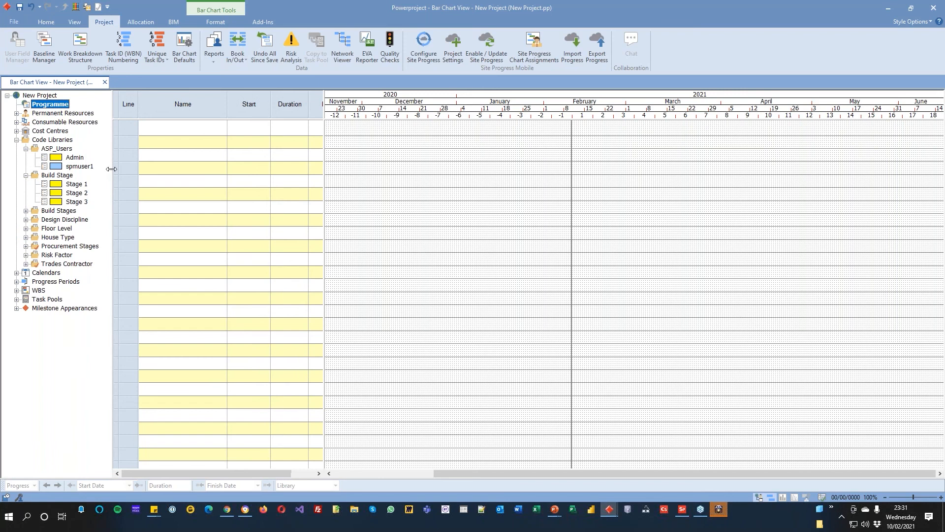
right_click(67, 196)
click(125, 300)
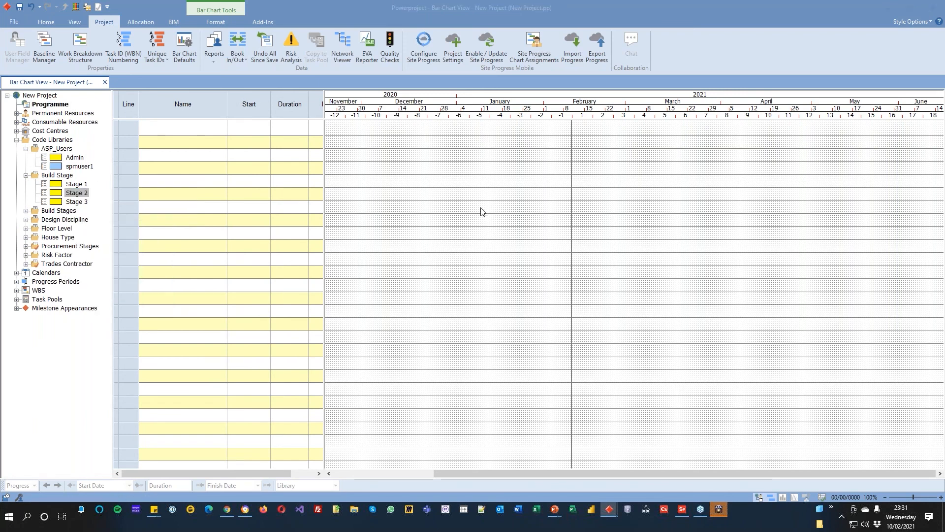
click(461, 210)
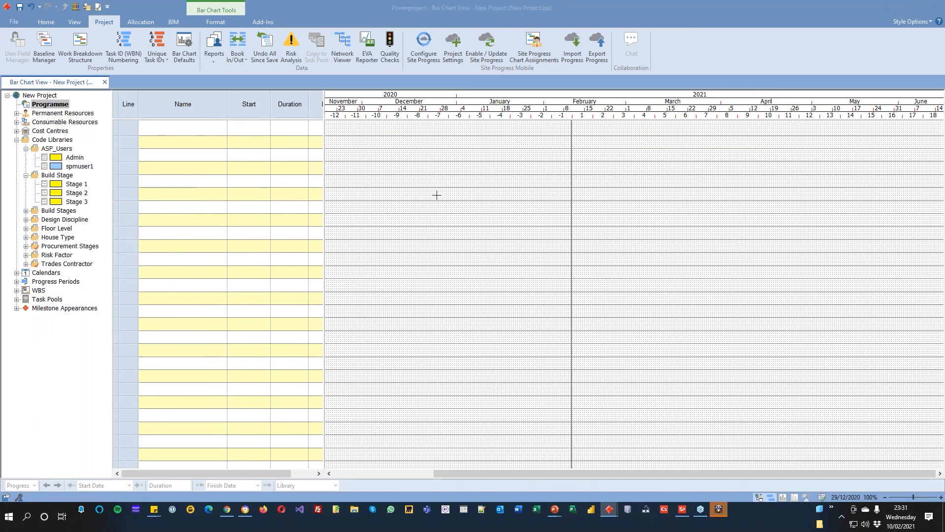
Step: Set the fill colour of the Stage 2 entry in the Build Stage library to green
right_click(78, 192)
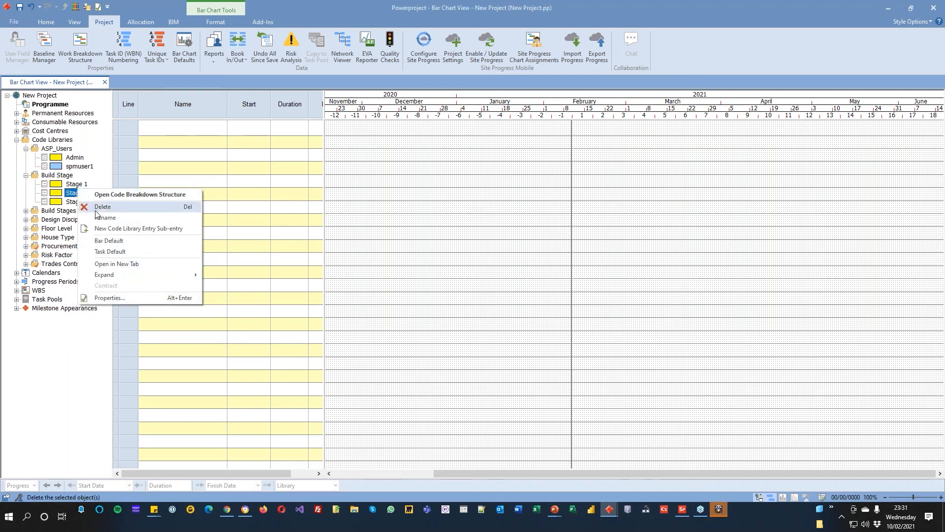
click(131, 294)
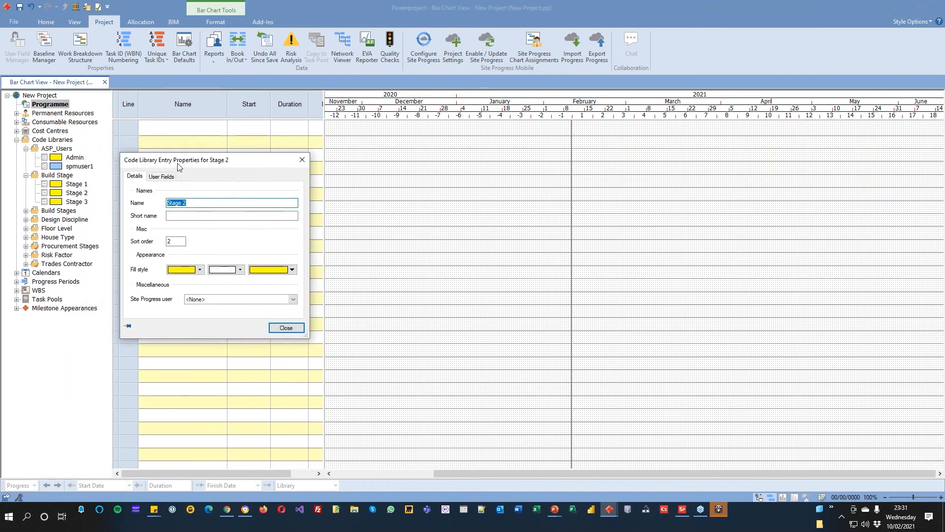
click(270, 270)
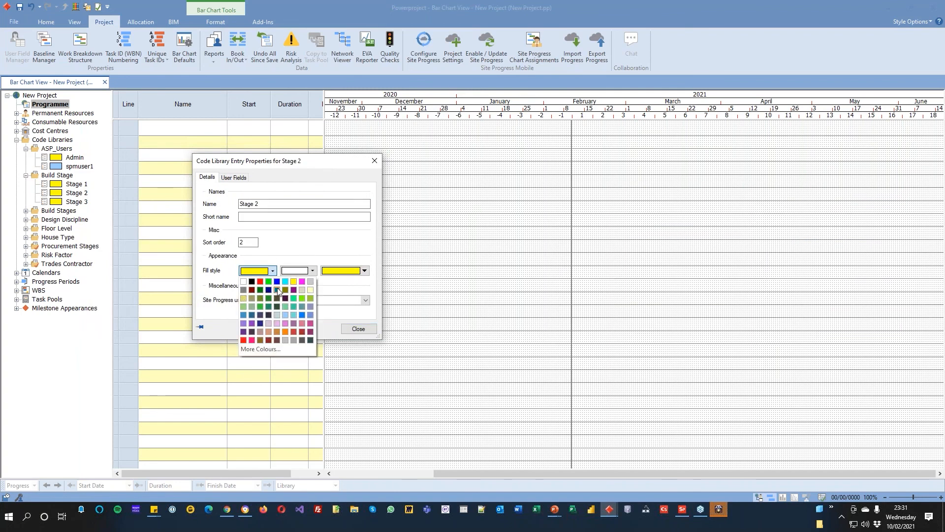
click(274, 289)
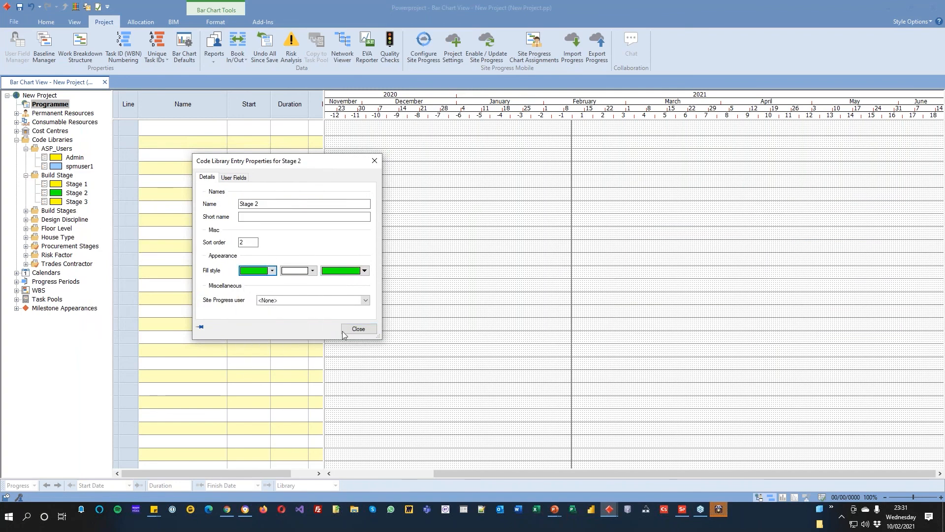
click(359, 328)
Step: Set the fill colour of the Stage 3 entry in the Build Stage library to plum pink
right_click(64, 202)
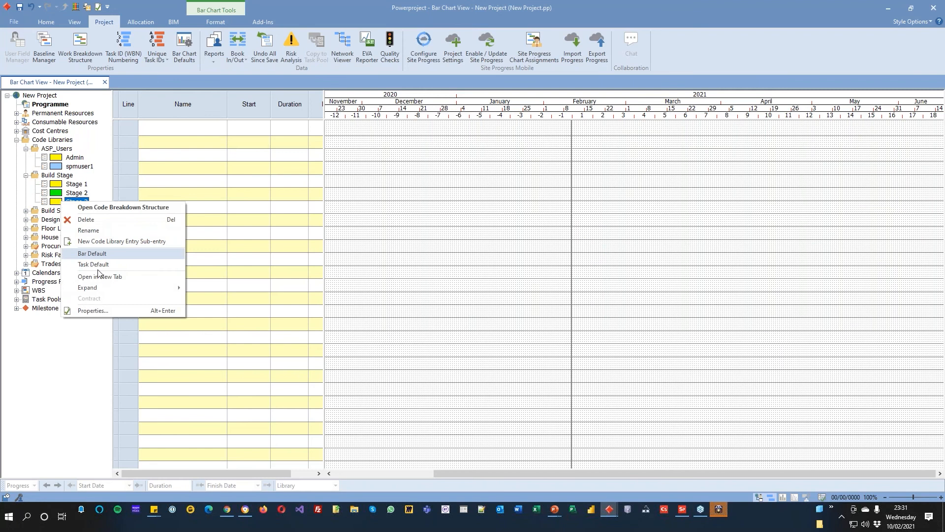
click(102, 311)
click(266, 272)
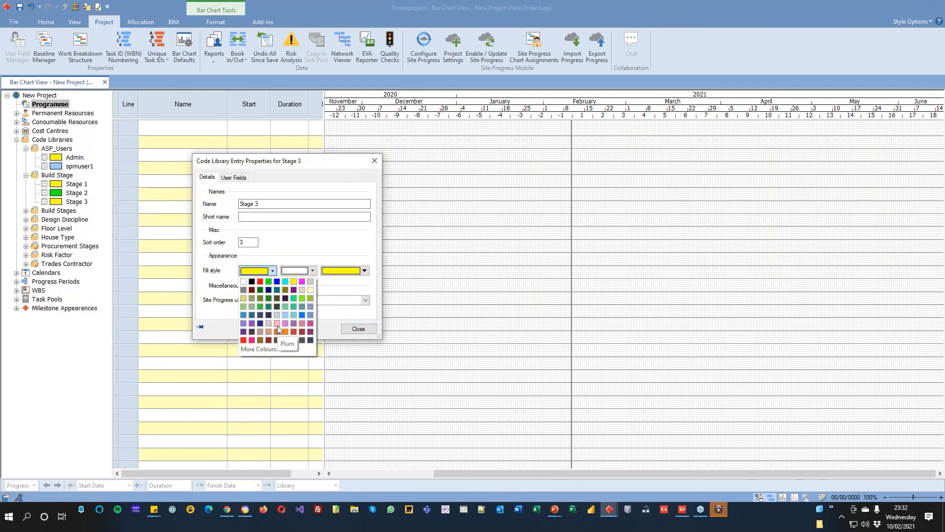
click(277, 327)
click(358, 329)
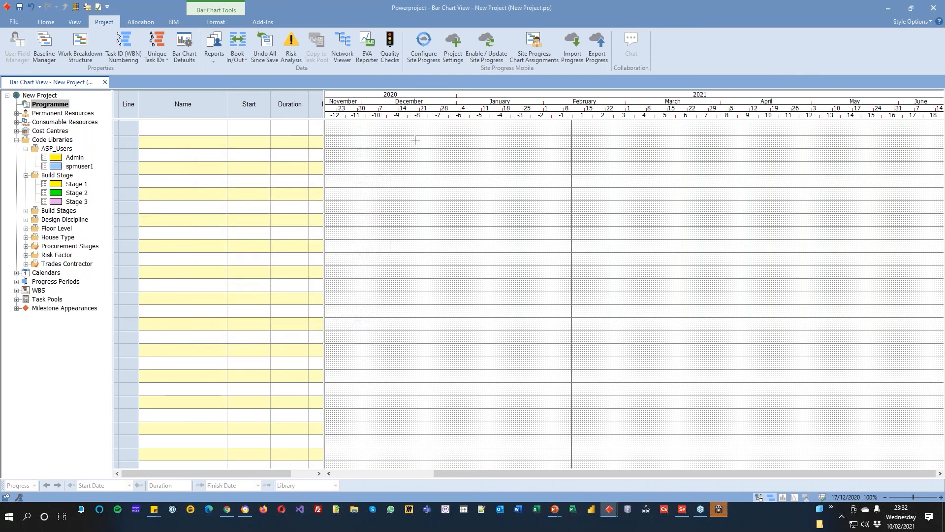
Step: Draw three consecutive tasks on line 1 from 05/02/2021 to 15/03/2021 and assign them Stage 1, 2 and 3, including the code library in the view
mouse_move(568, 130)
mouse_down()
mouse_move(722, 129)
mouse_move(654, 129)
mouse_up()
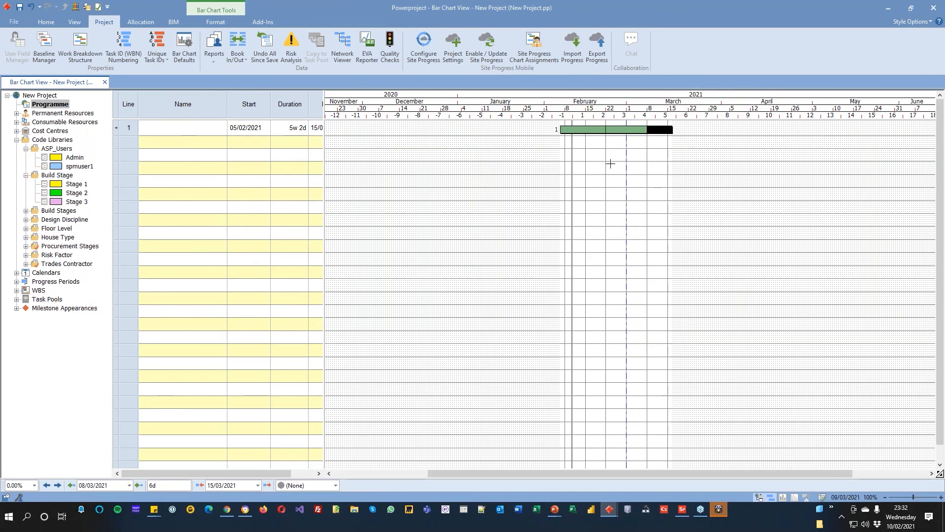
click(61, 186)
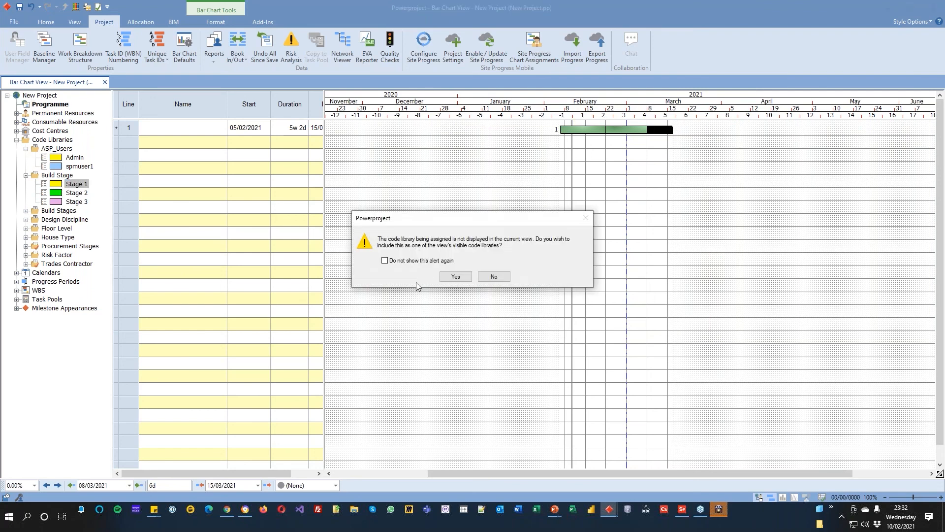
click(457, 277)
mouse_move(73, 193)
mouse_down()
mouse_move(312, 194)
mouse_move(626, 129)
mouse_up()
drag(79, 202, 670, 161)
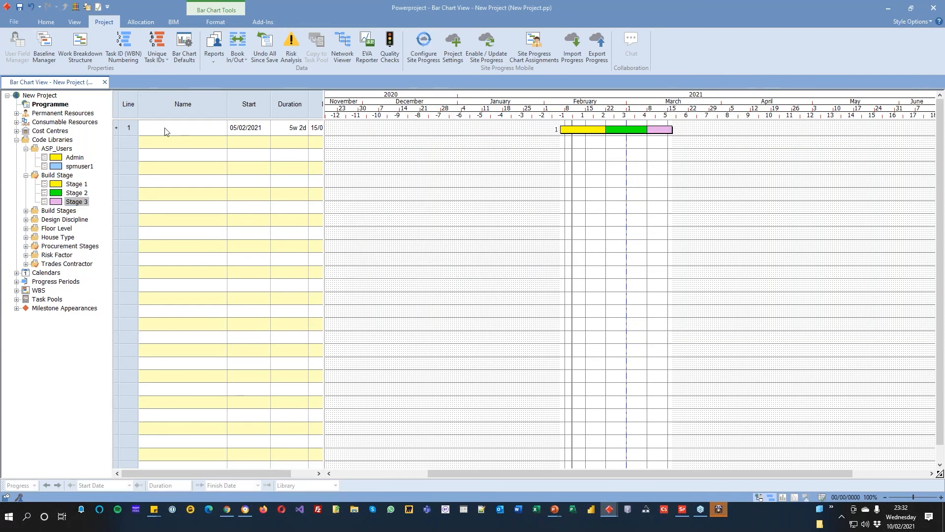
Step: Add the Plot_No user field as a column before Name and enter 1 for the first bar
right_click(166, 108)
mouse_move(203, 207)
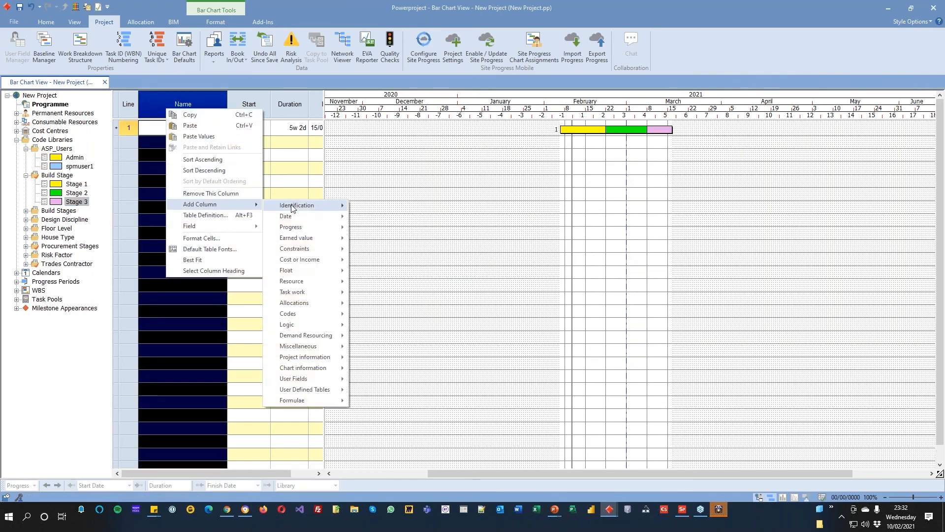
mouse_move(310, 382)
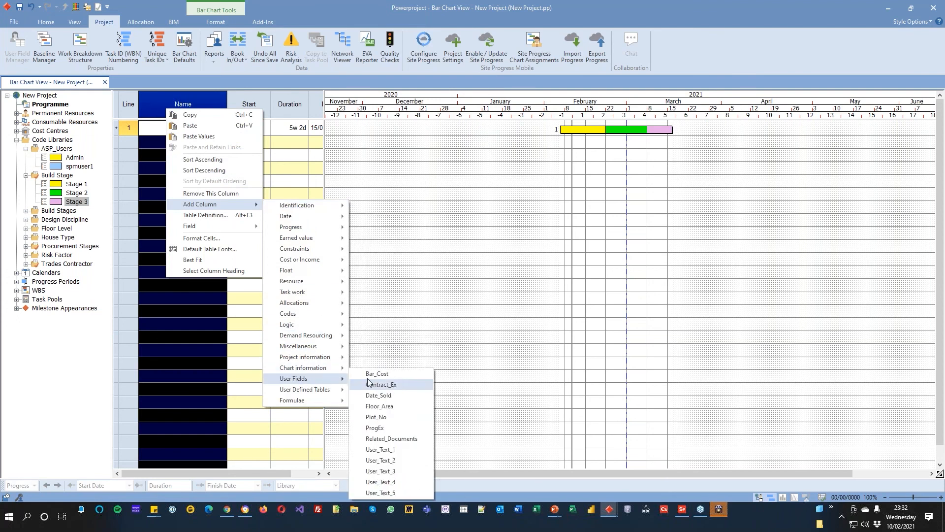
click(386, 421)
click(502, 413)
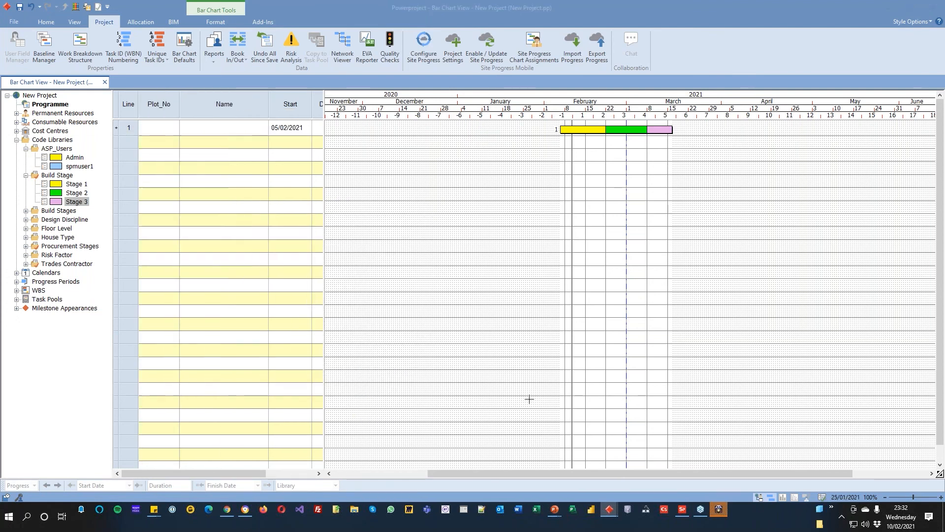
click(166, 132)
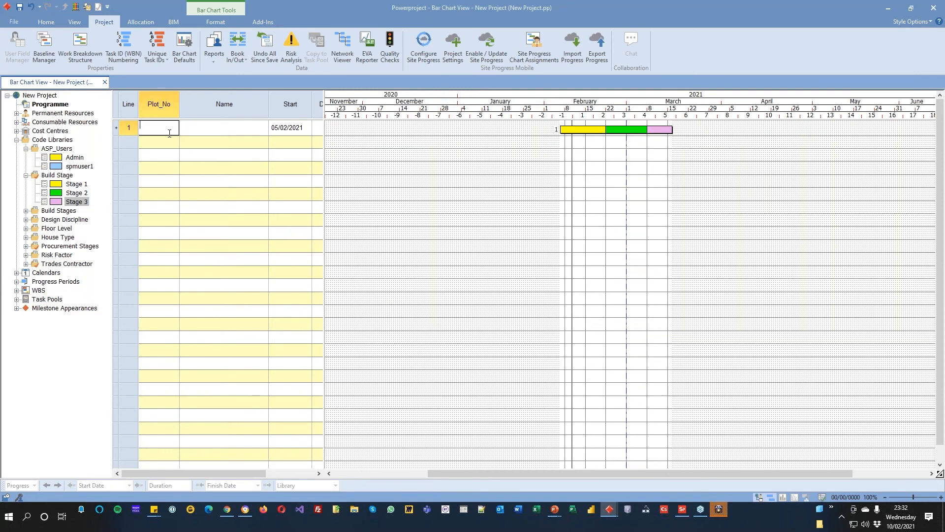
text(1)
click(441, 182)
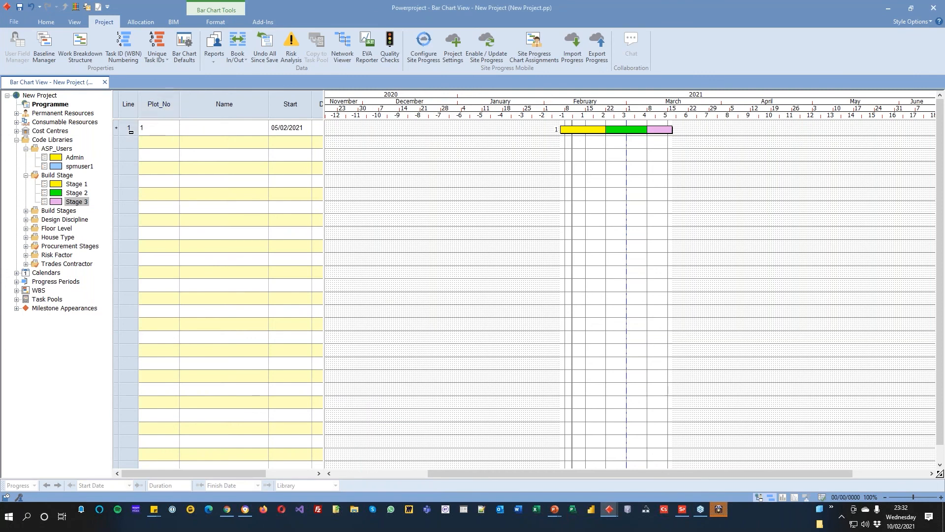
Step: Paste six copies of the plot 1 bar below it and delete the blank line between them
click(142, 132)
click(455, 187)
key(ctrl+v)
key(ctrl+v)
key(ctrl+v)
key(ctrl+v)
key(ctrl+v)
key(ctrl+v)
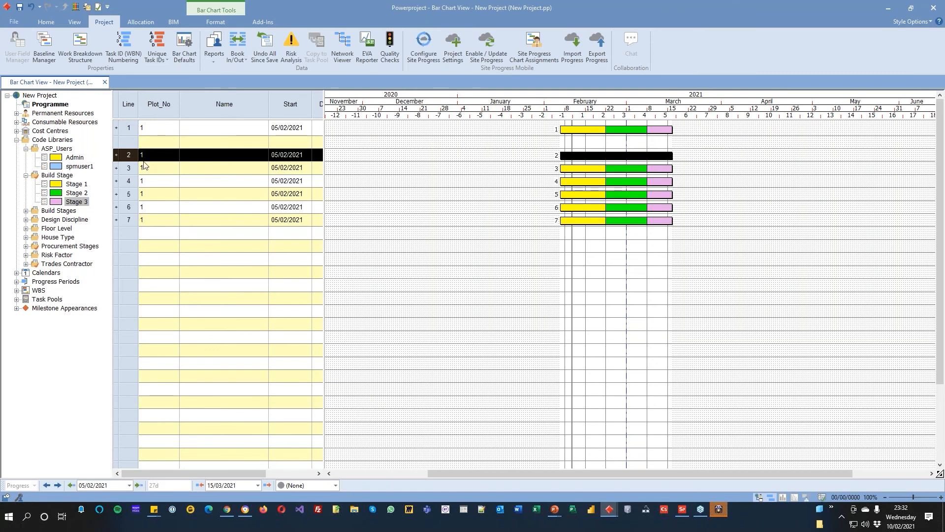
click(161, 146)
key(Delete)
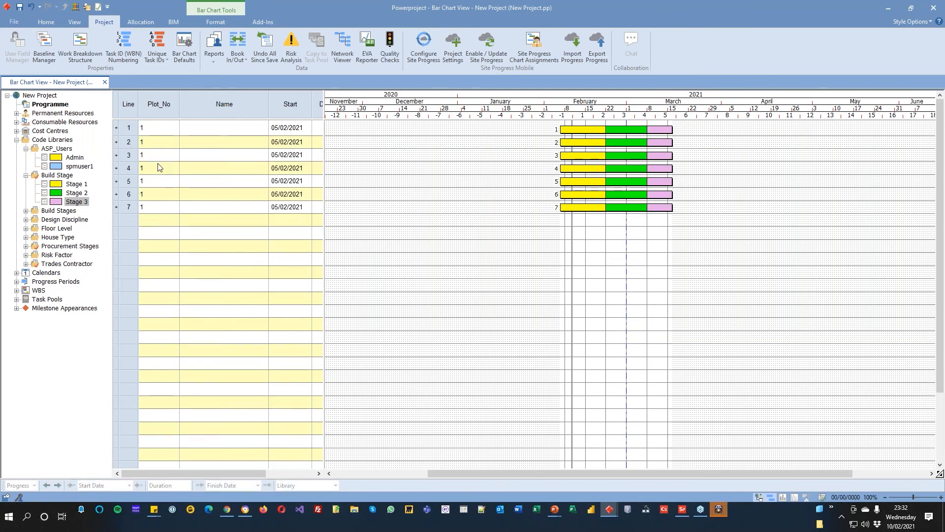
Step: Number the copied bars 2 to 7 in the Plot_No column
click(160, 140)
text(2)
key(Return)
text(3)
key(Return)
text(4)
key(Return)
text(5)
key(Return)
text(6)
key(Return)
text(7)
key(Return)
Step: Stagger the bars of plots 2 to 7 to start on 10/02, 17/02, 15/02, 15/02, 01/03 and 19/03/2021, undoing an accidental task copy
drag(587, 143, 585, 206)
click(590, 168)
ctrl+click(592, 179)
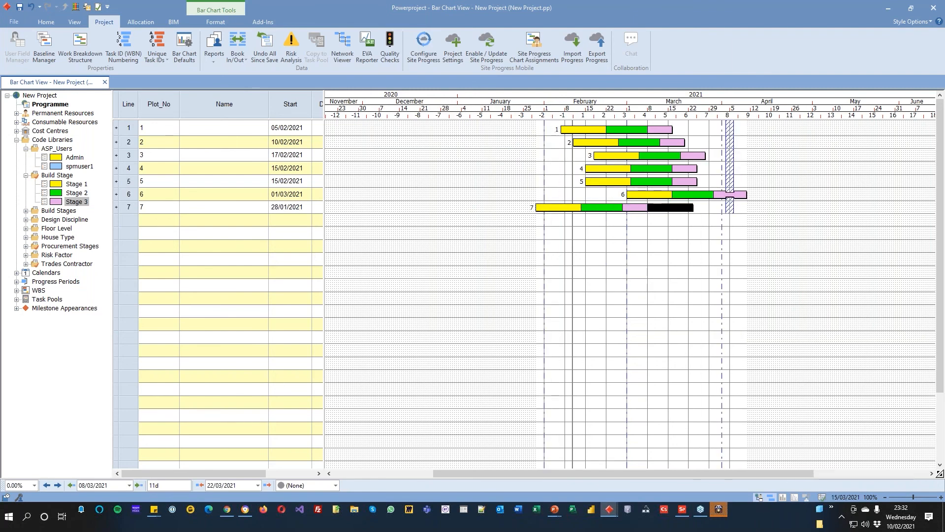
key(ctrl+z)
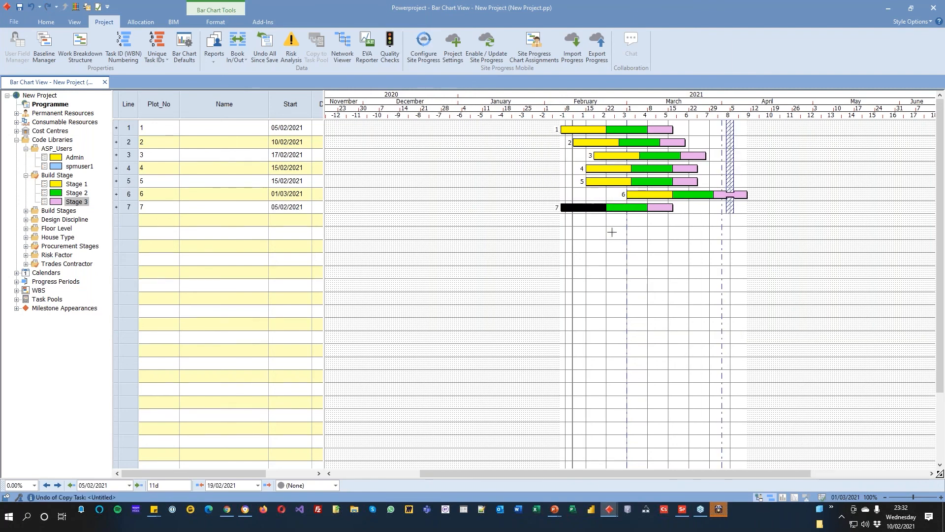
drag(594, 209, 716, 211)
click(569, 226)
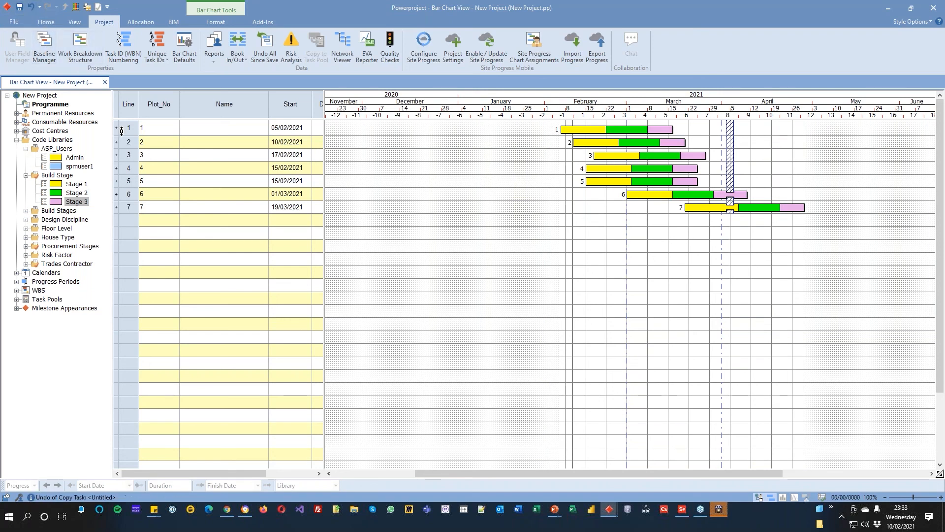
Step: Summarise plots 1 to 3 under a summary bar named "Phase 1"
drag(122, 129, 132, 156)
click(57, 20)
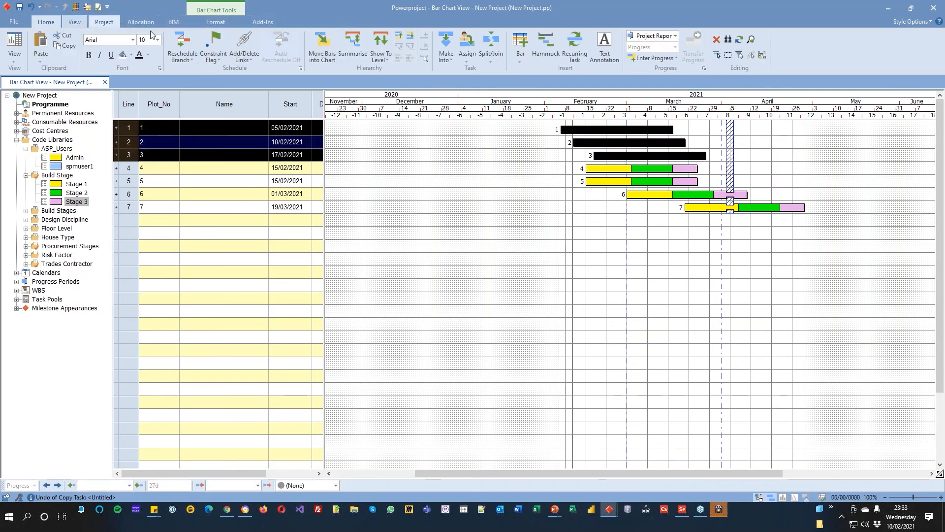
click(344, 58)
click(220, 128)
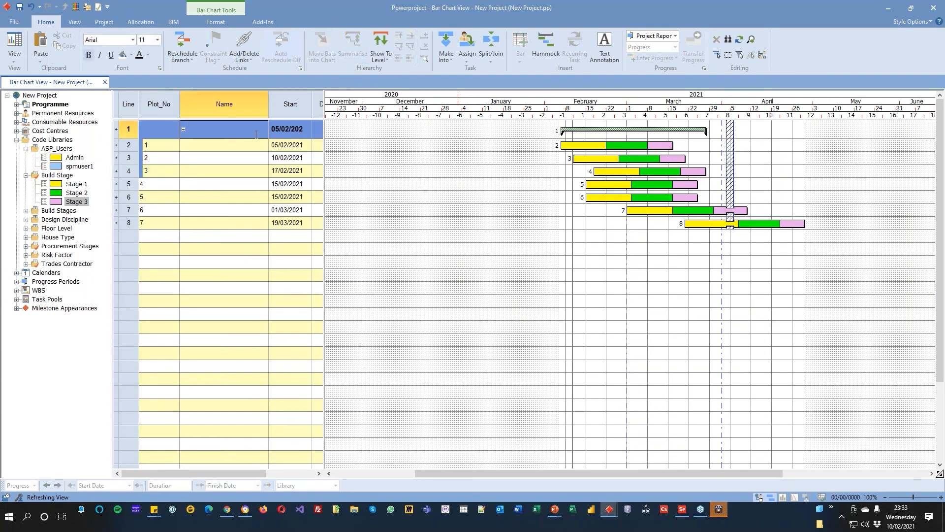
key(Return)
key(Down)
Step: Summarise plots 4 to 7 under a summary bar named "Phase 2"
drag(128, 184, 129, 223)
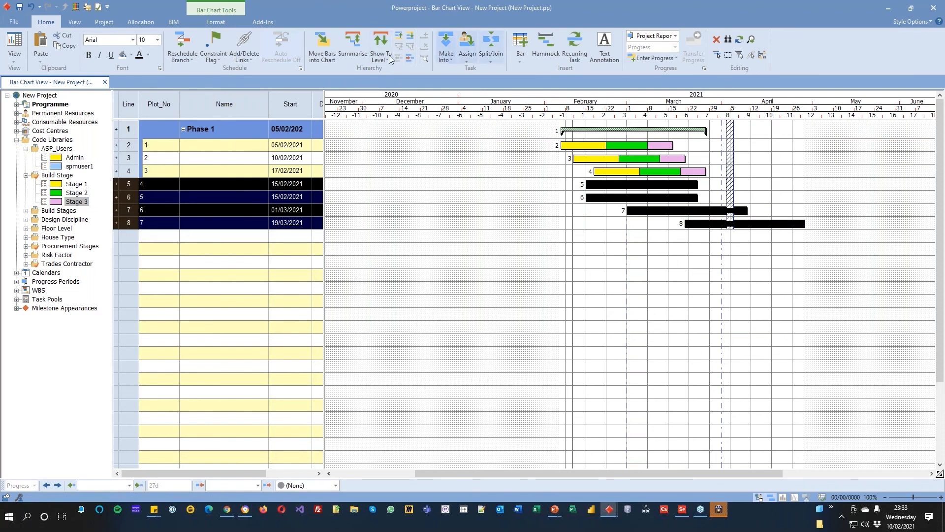
click(352, 43)
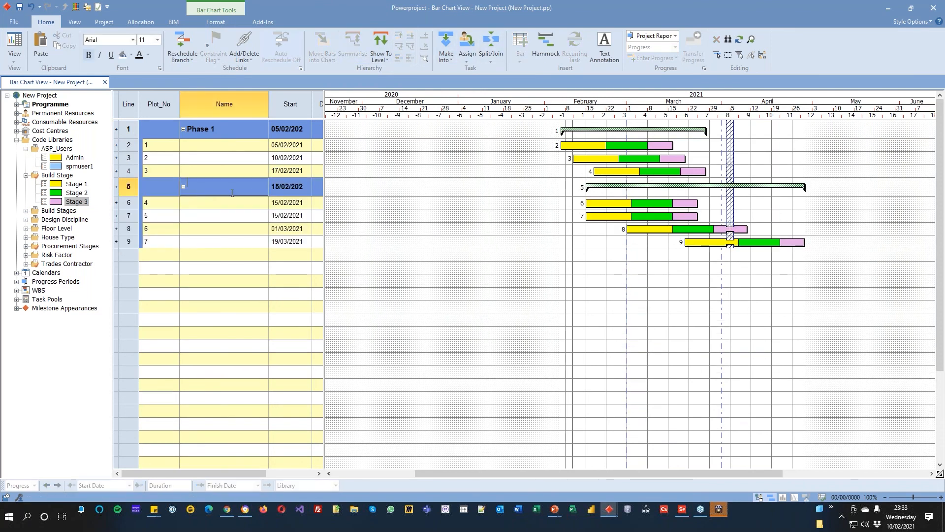
text(Phase 2)
key(Return)
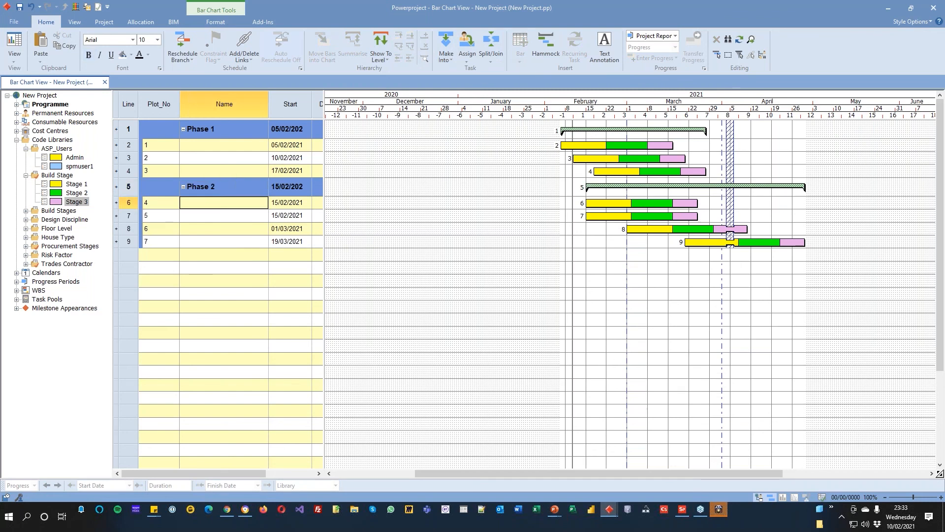
click(379, 233)
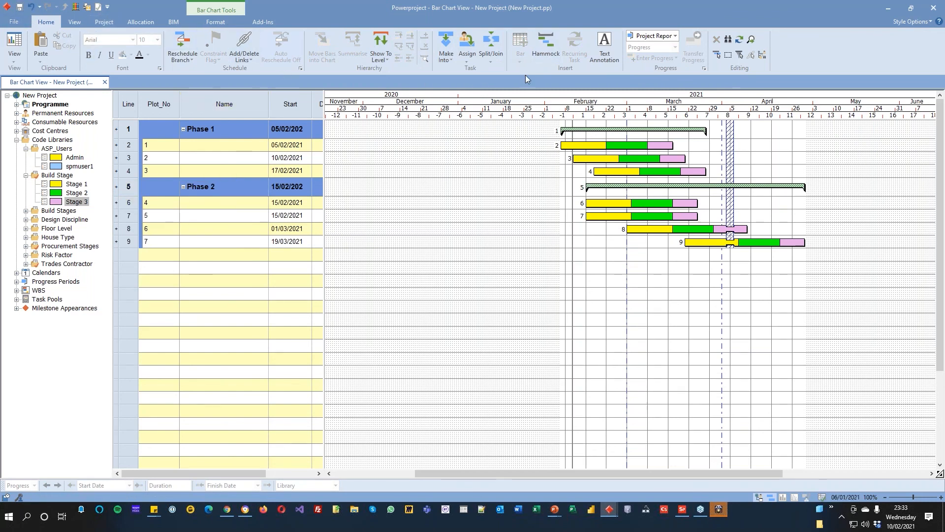
Step: Assign spmuser1 to the Phase 1 and Phase 2 charts in the Site Progress Mobile chart assignments
click(115, 25)
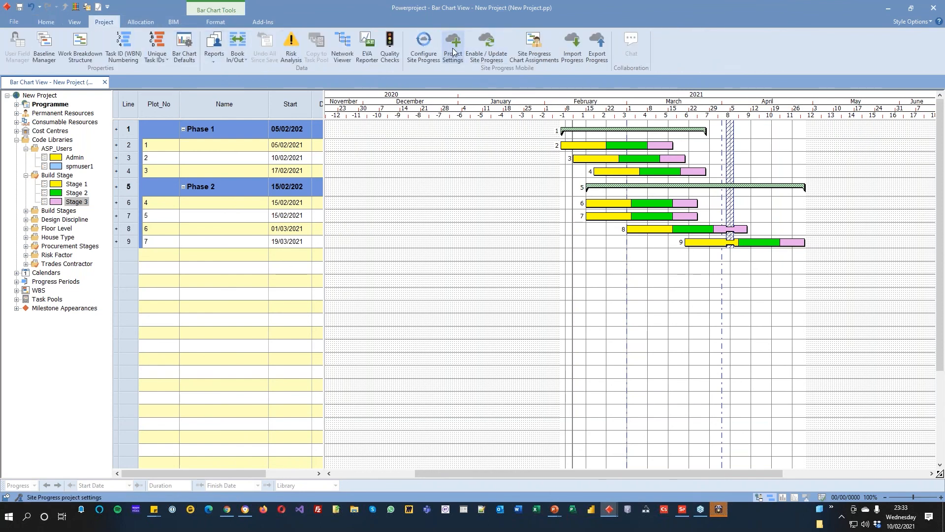
click(524, 48)
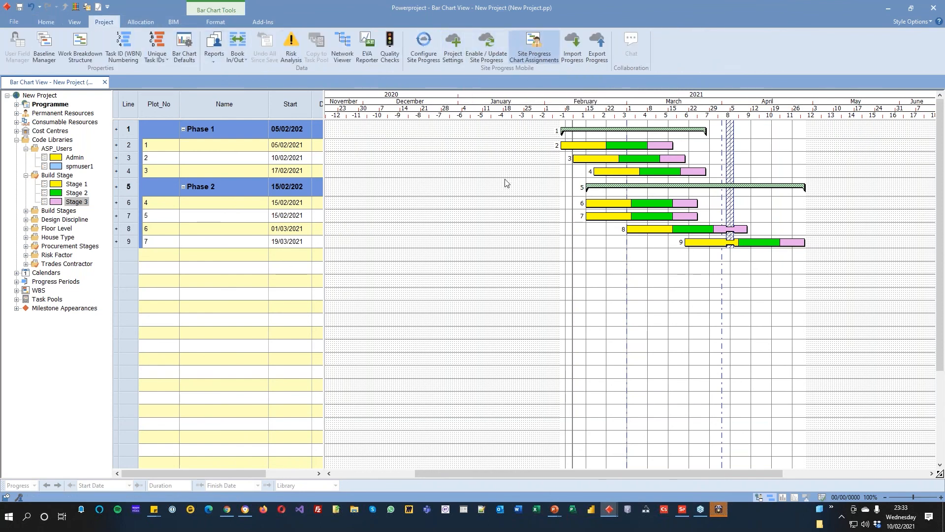
drag(261, 232, 472, 212)
drag(254, 226, 471, 221)
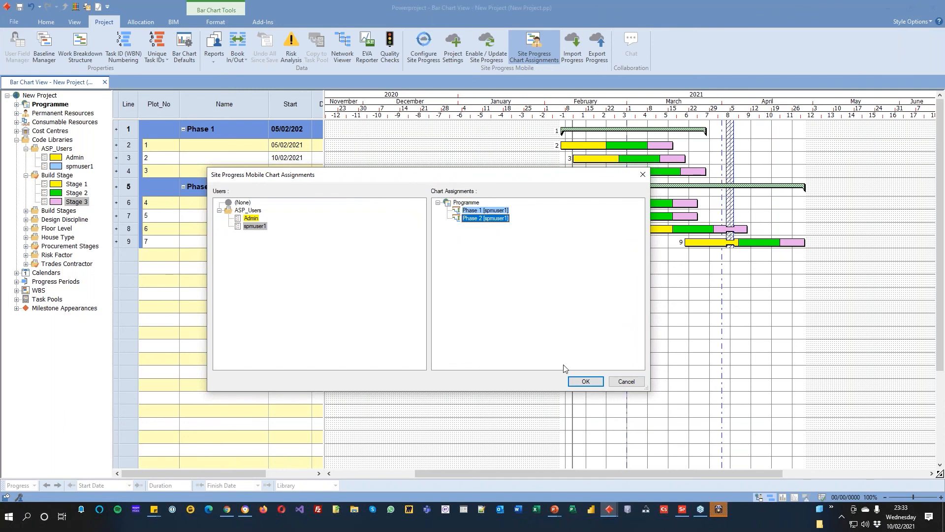
click(586, 381)
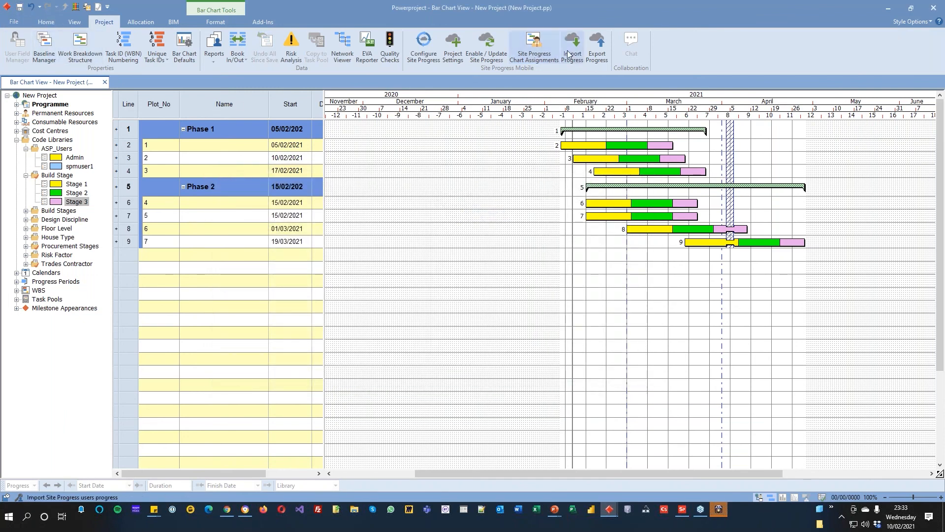
Step: Export Site Progress for spmuser1 with the progress date 14/02/2021
click(598, 42)
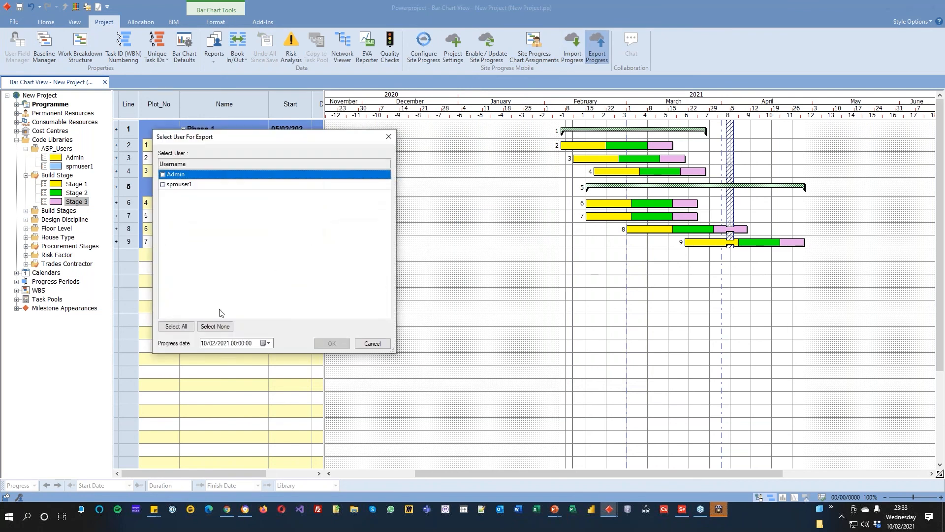
click(268, 343)
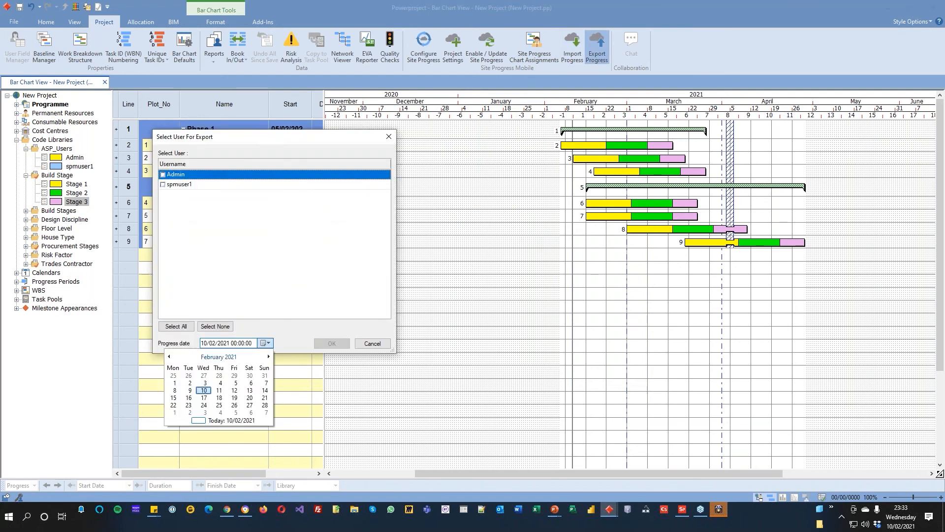
click(266, 397)
click(163, 185)
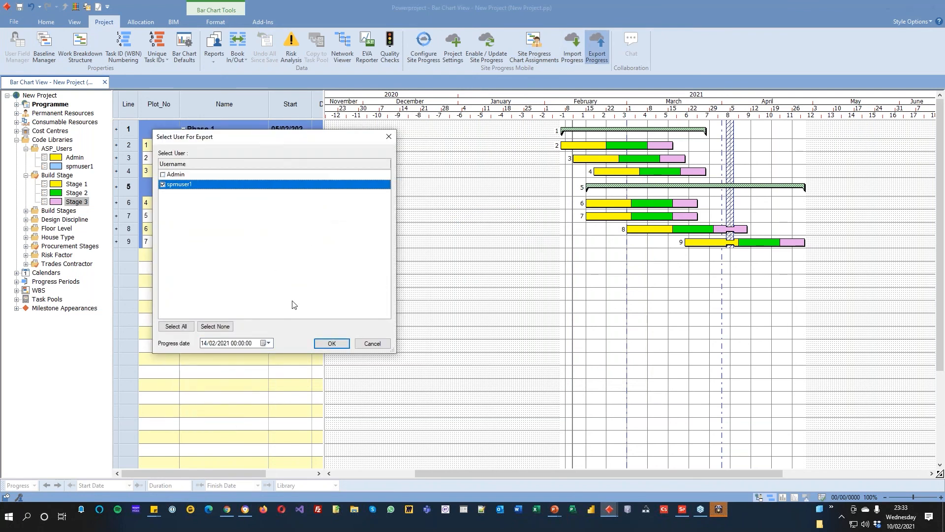
click(332, 343)
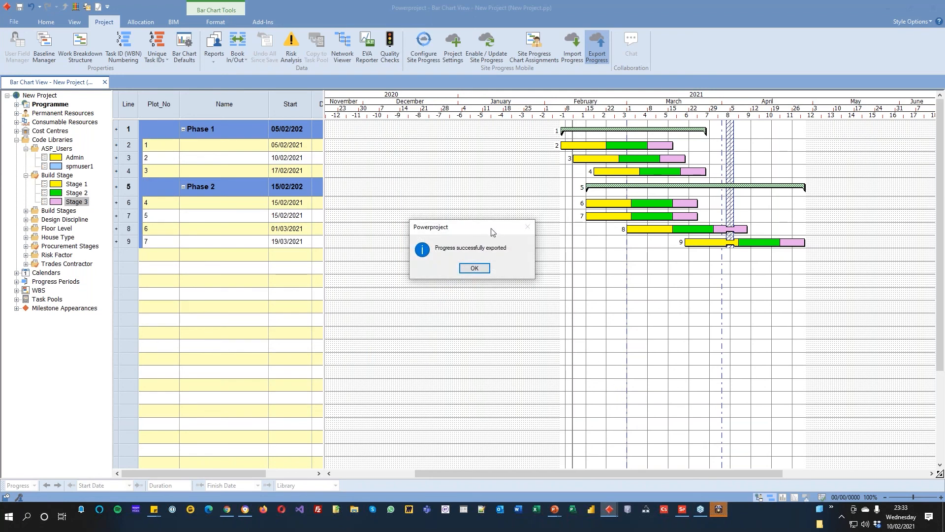
Step: Close the export confirmation, switch to Site Progress Mobile and download New Project from the available projects
click(474, 268)
click(683, 509)
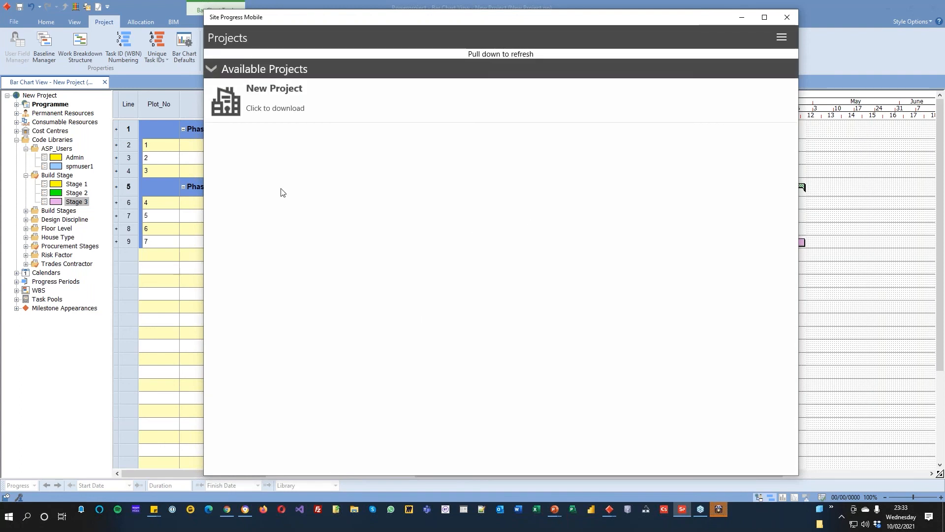
click(264, 102)
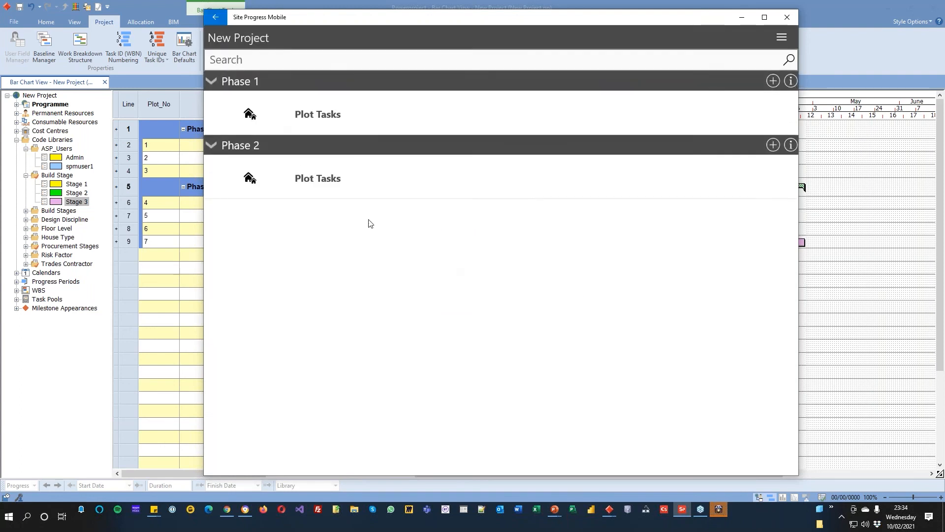
Step: In the Phase 1 tick sheet, mark plot 1 complete through Stage 3 and plot 2 through Stage 2, and return to the project overview
click(301, 123)
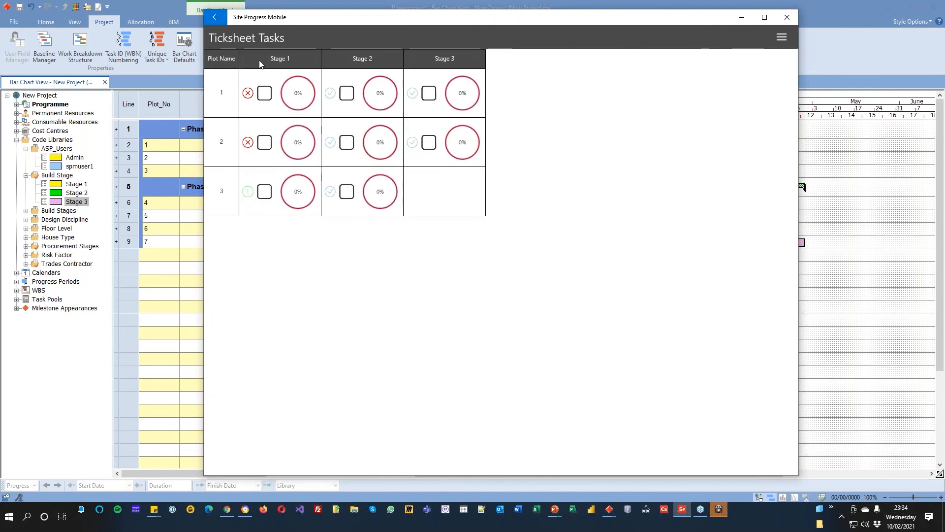
click(432, 92)
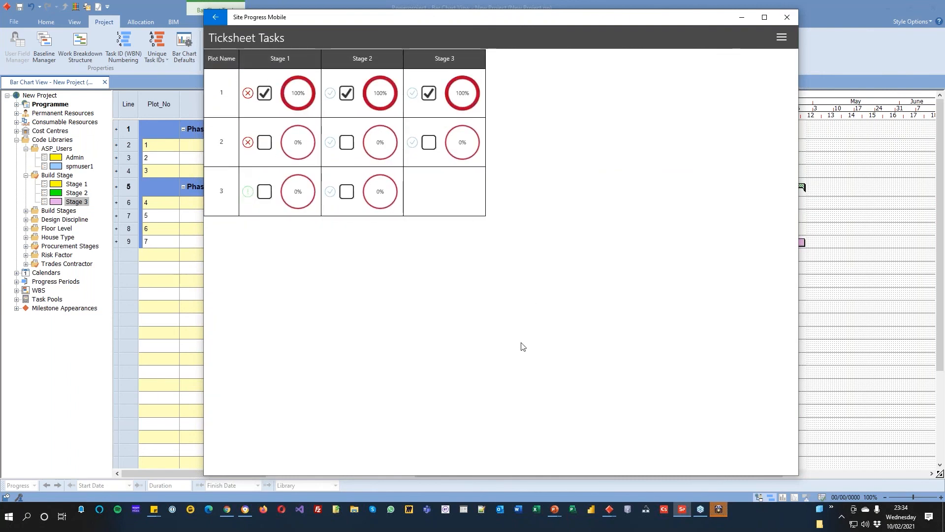
click(347, 142)
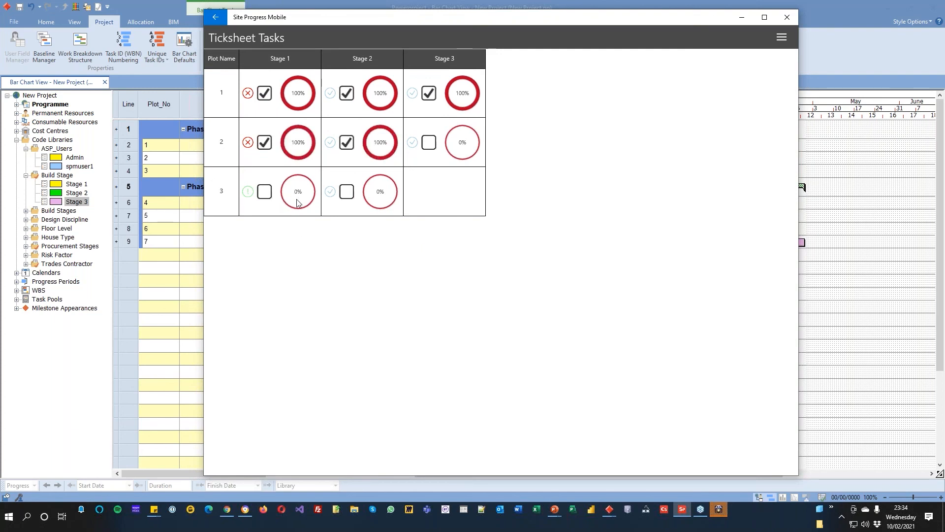
click(213, 20)
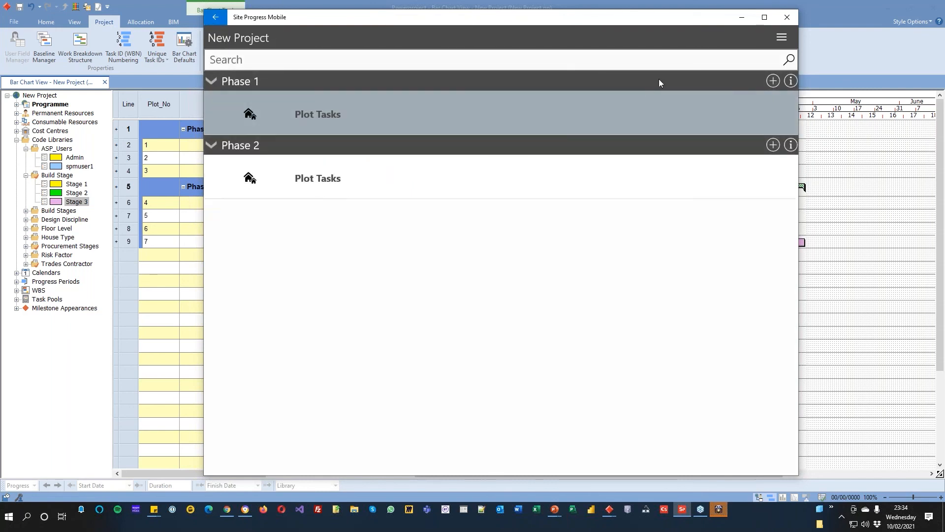
Step: In the Phase 2 tick sheet, tick Stage 1 for plot 6 and mark plots 4 and 5 complete through Stage 2, and return to the overview
click(366, 177)
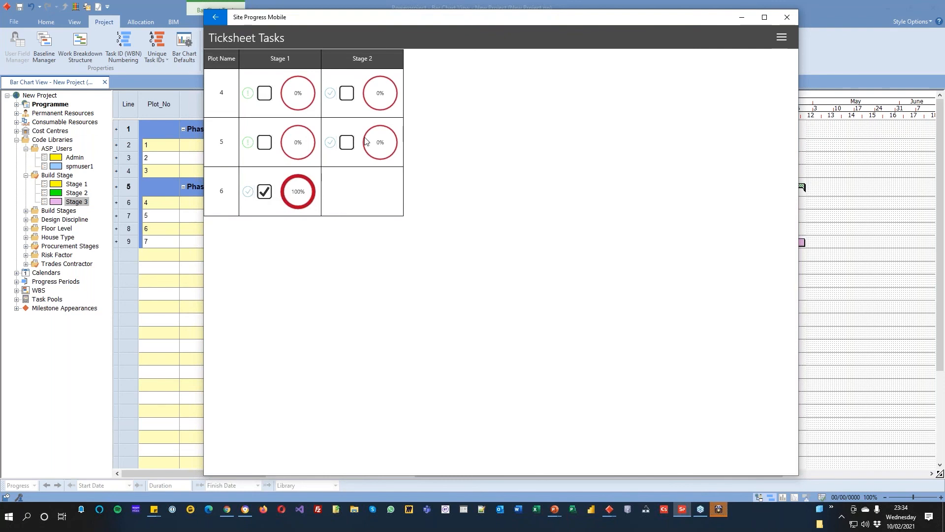
click(348, 97)
click(348, 143)
click(214, 20)
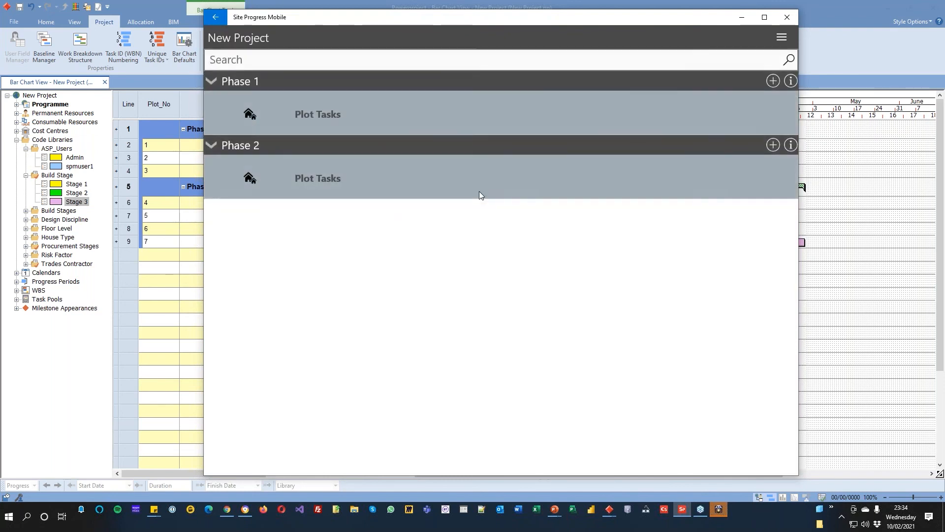
Step: Upload the updated New Project progress from the mobile app and return to Powerproject
click(783, 37)
click(447, 262)
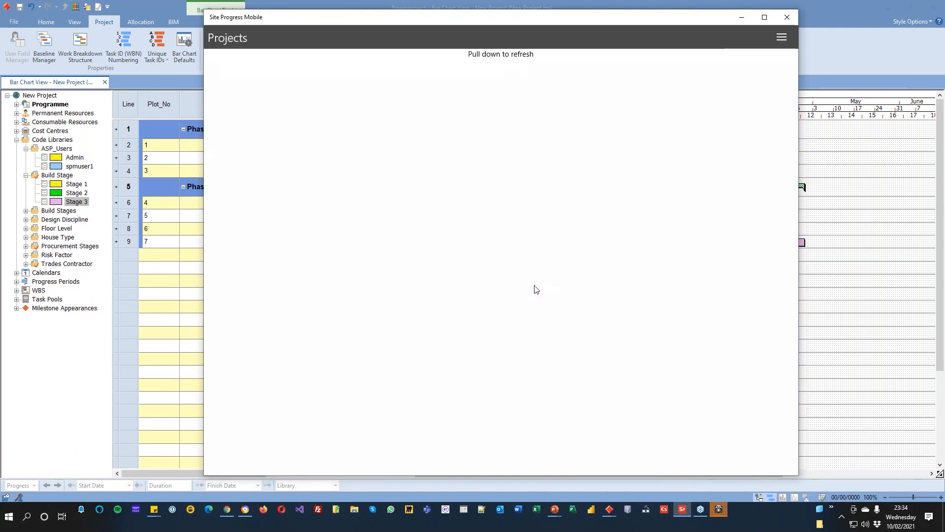
click(790, 22)
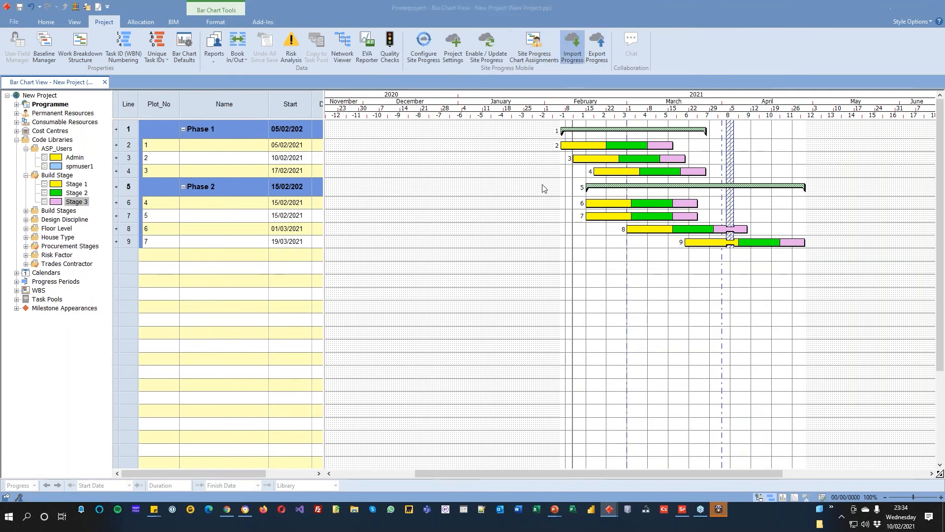
Step: Import the Site Progress job for spmuser1 with the progress date 14/02/2021
click(270, 178)
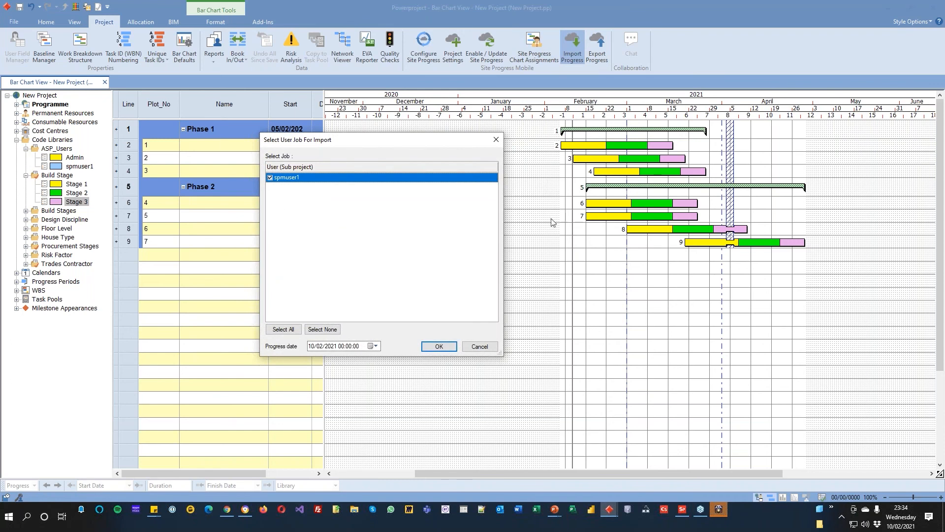
click(373, 346)
click(374, 346)
click(439, 346)
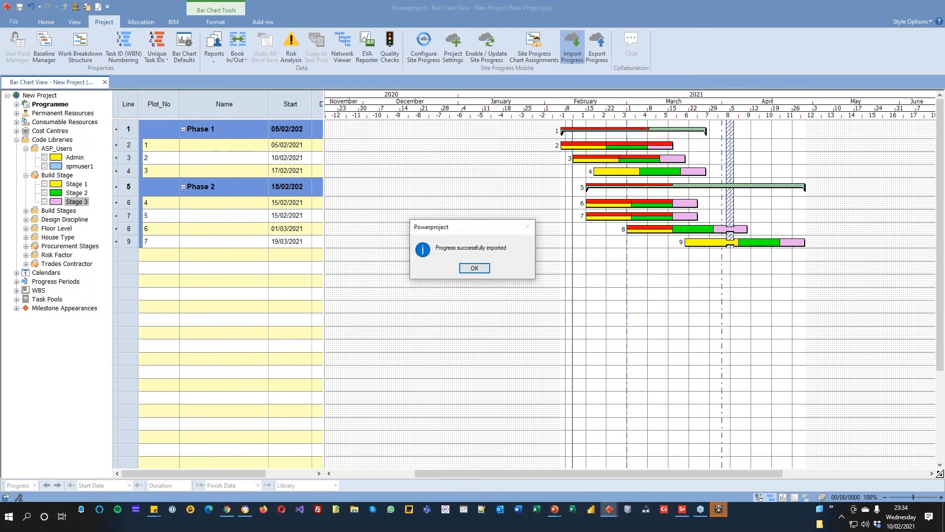
click(474, 268)
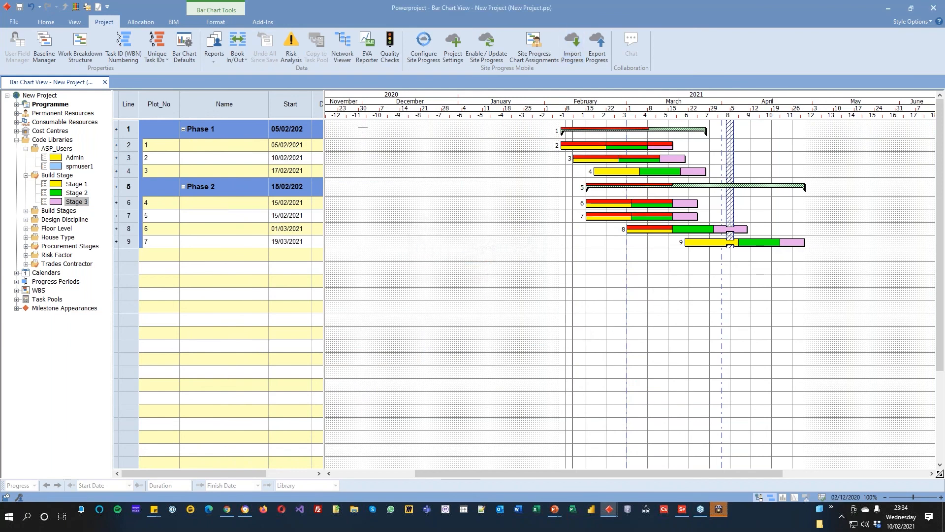
Step: Expand the progress periods and display the Site Progress 14/02/2021 progress line on the bar chart
click(216, 22)
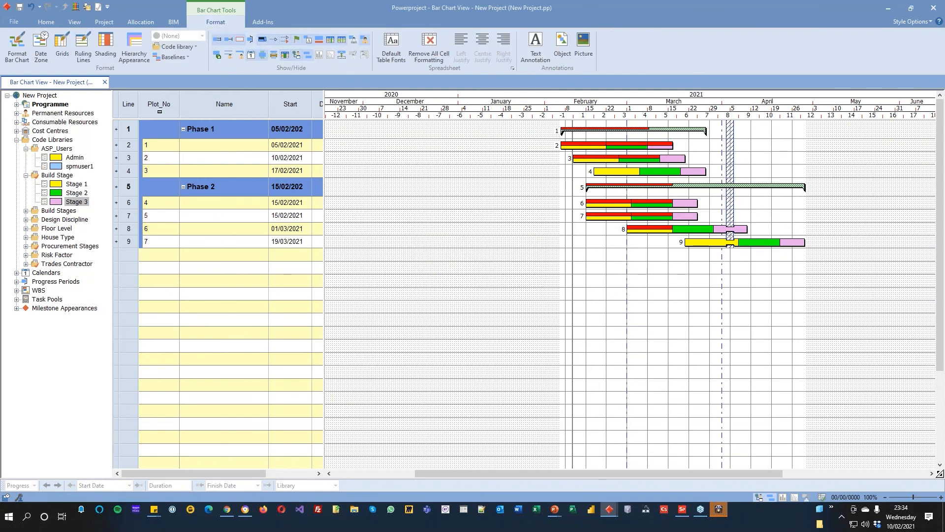
click(16, 282)
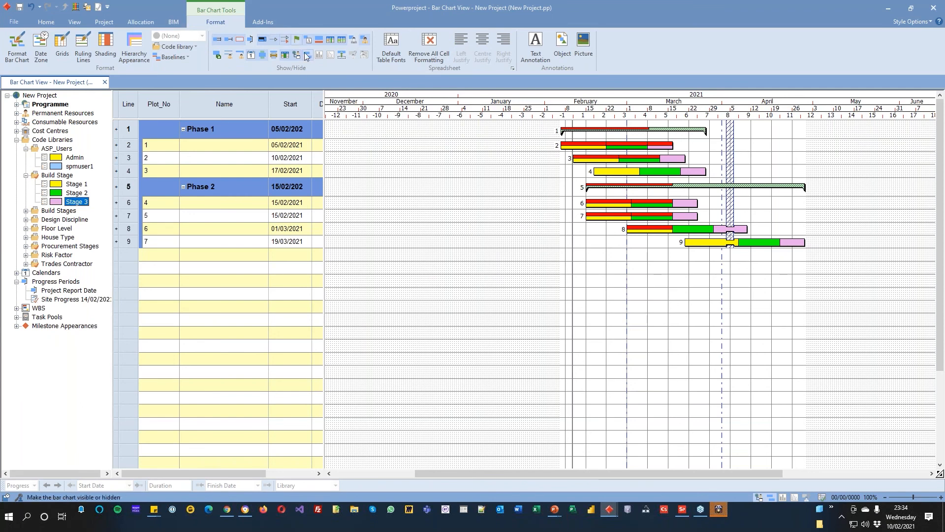
click(250, 39)
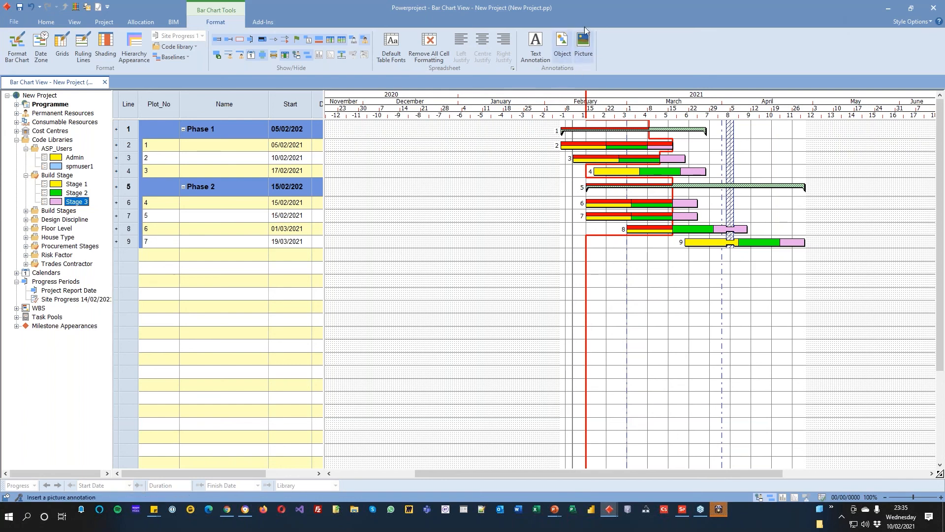
Step: Switch to the presentation slideshow and advance to the Site Progress Mobile devices slide
drag(597, 11, 644, 0)
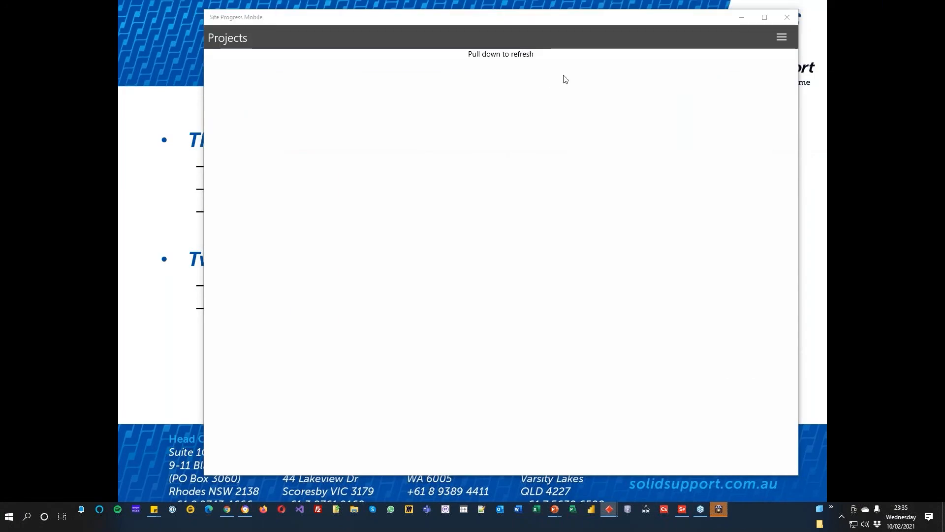
drag(613, 18, 615, 0)
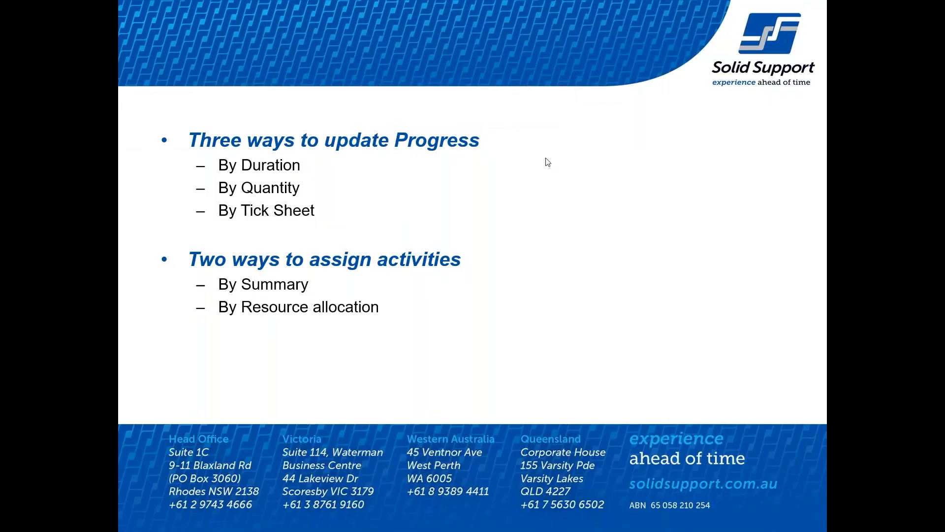
click(554, 196)
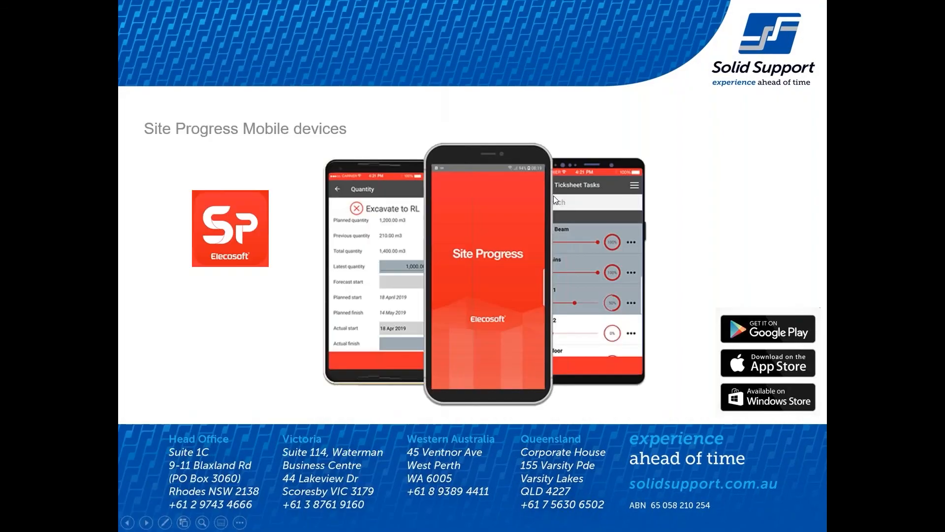